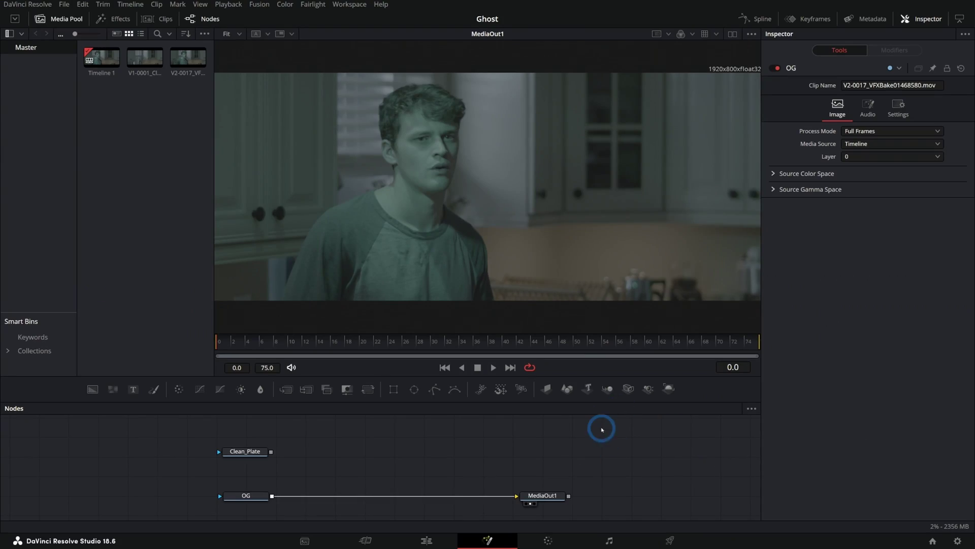
- Preview the clip on the Edit page, playing it and stopping at an earlier frame
key(shift+4)
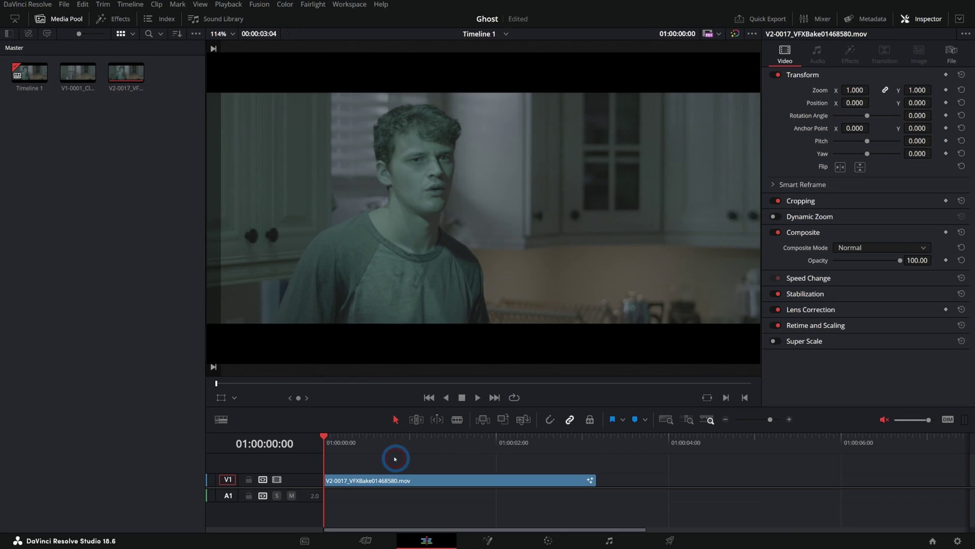
key(space)
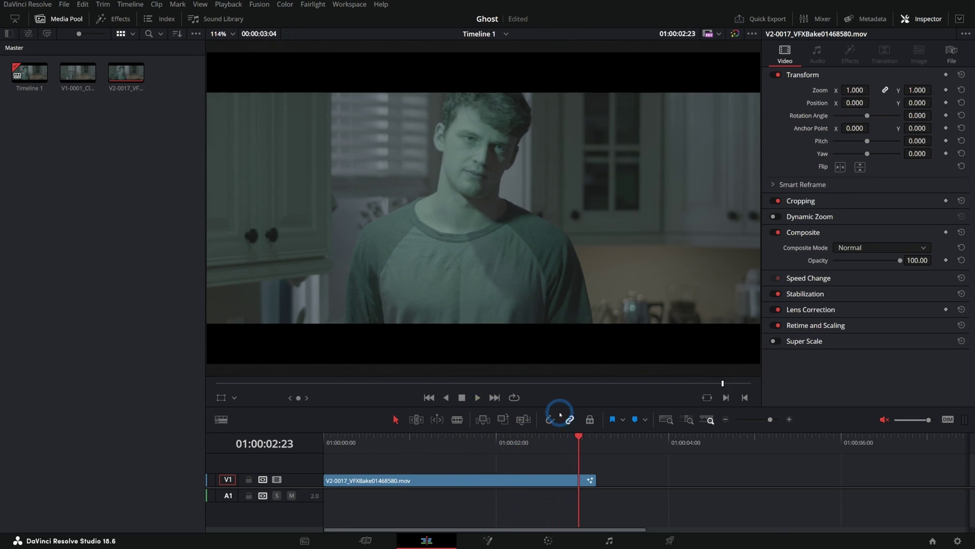
click(439, 451)
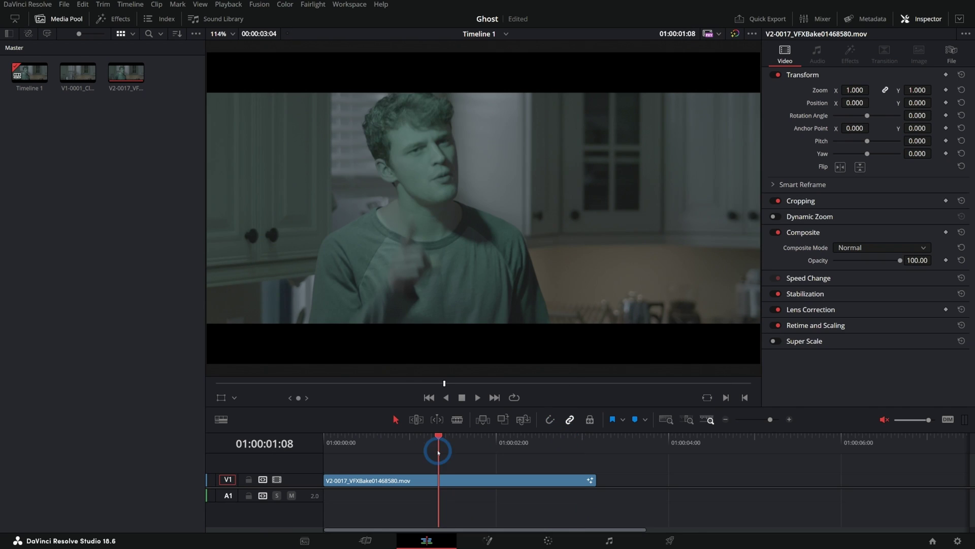
- Back on Fusion, hide the page navigation bar and the Media Pool, then save the project
click(494, 544)
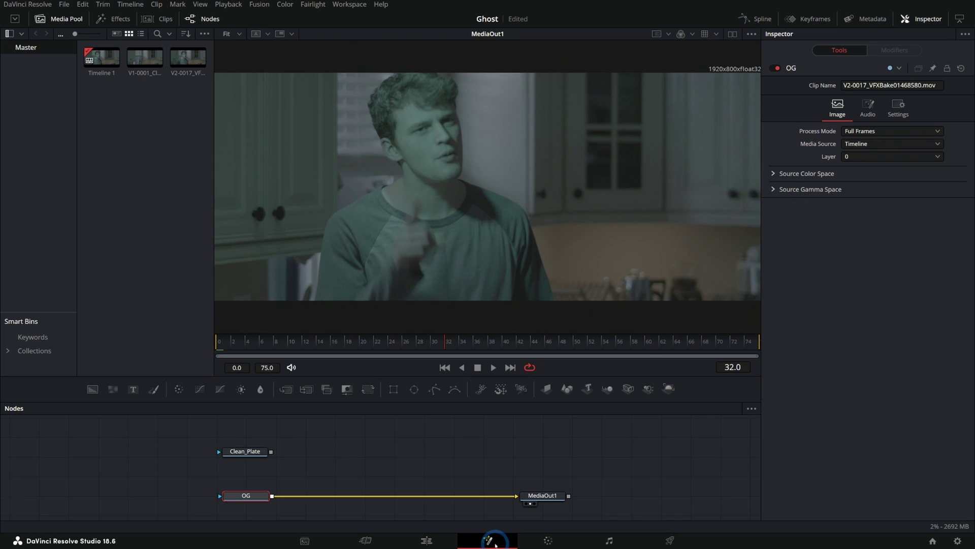
click(352, 5)
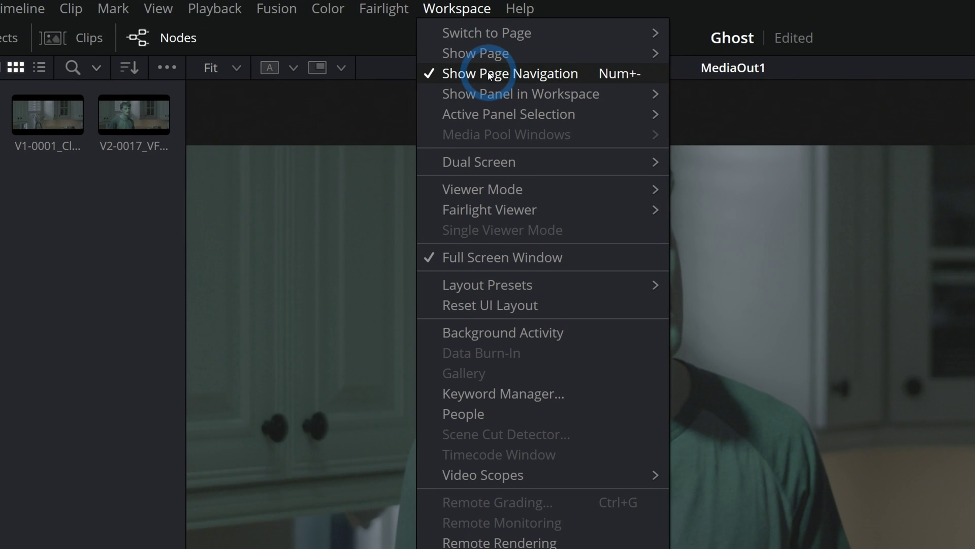
click(489, 75)
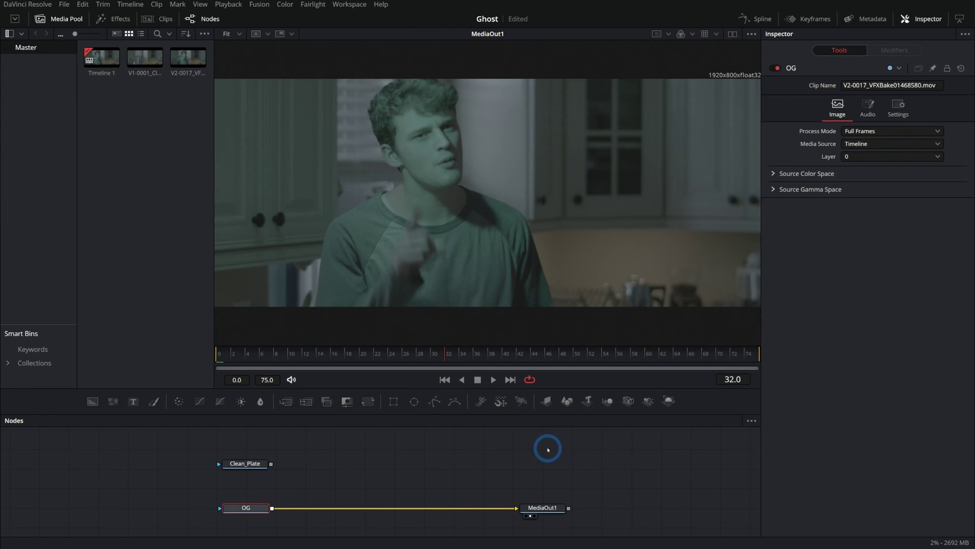
click(40, 19)
click(247, 513)
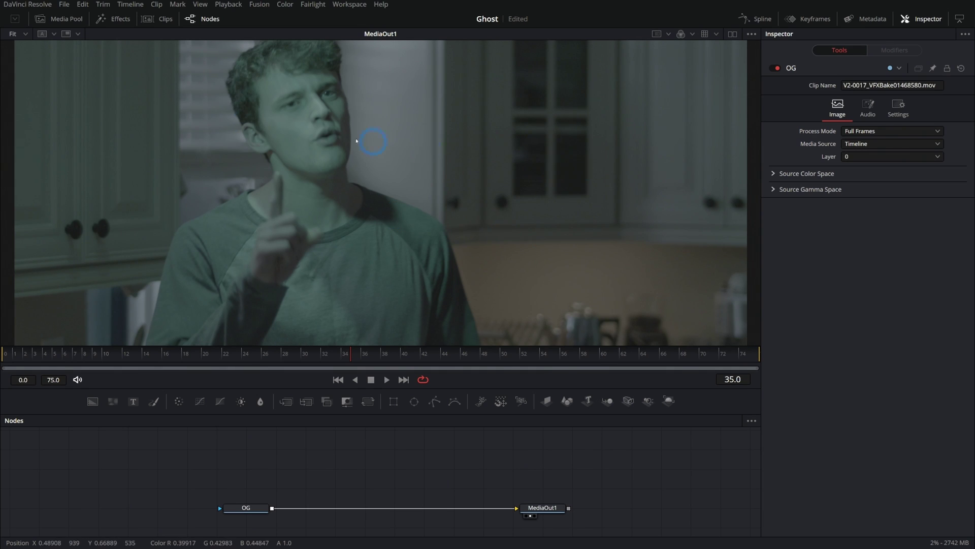
key(ctrl+s)
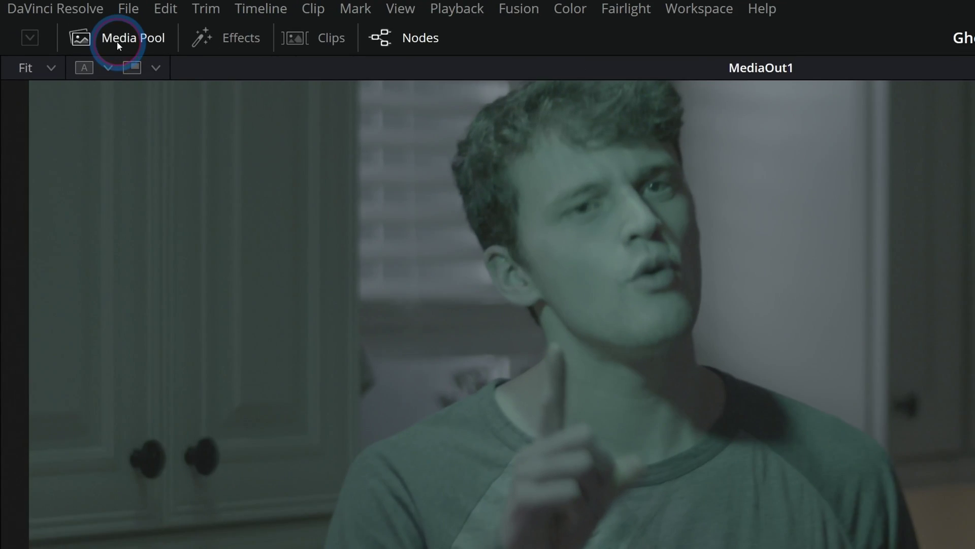
- Drag the V1-0001_CleanPlate01431548.mov clip from the Media Pool into the node graph as MediaIn1
click(58, 23)
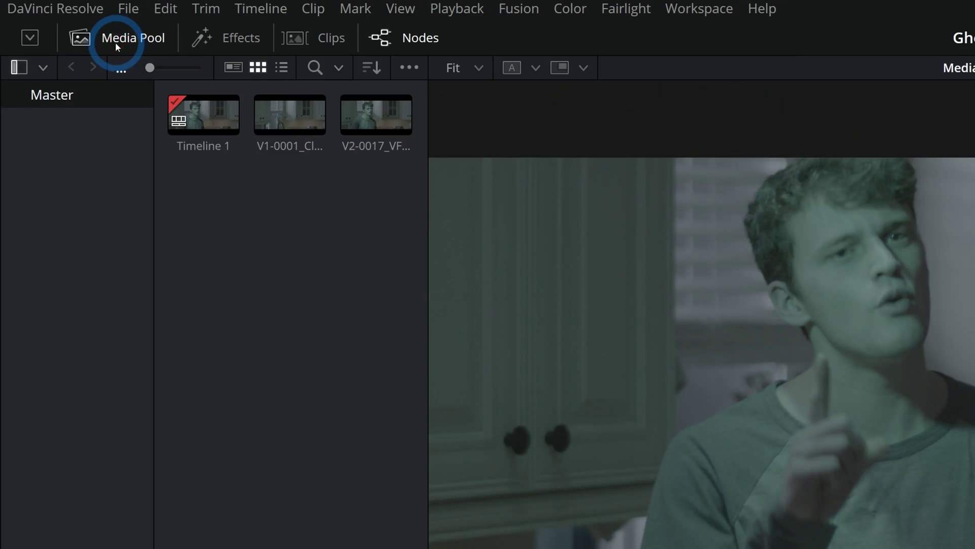
drag(290, 115, 642, 548)
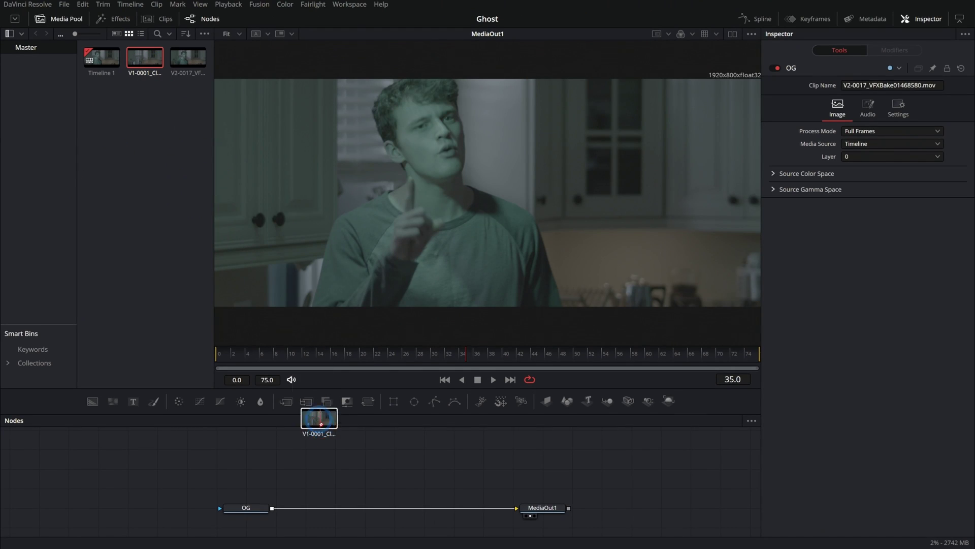
drag(322, 424, 325, 454)
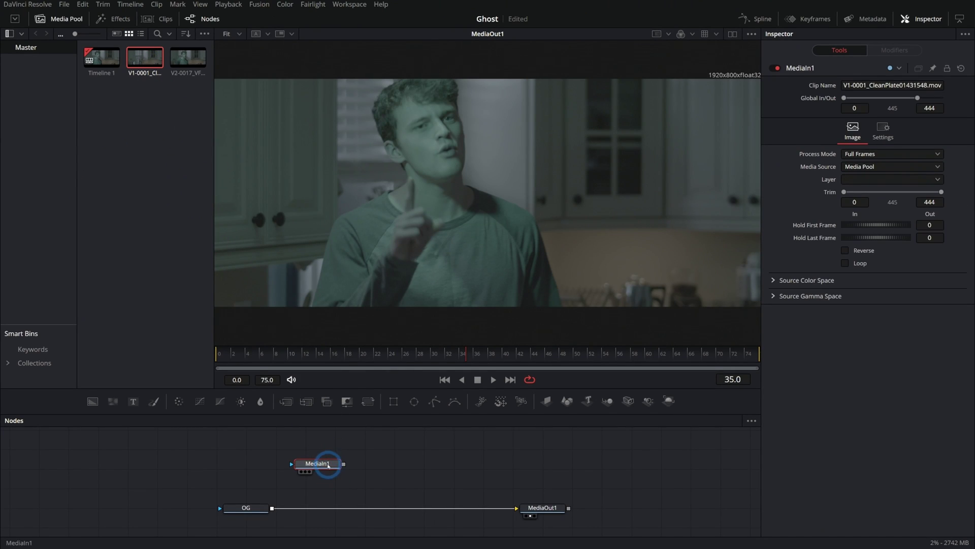
click(59, 18)
- Compare the MediaIn1 clean plate and OG in the viewer around frame 65
click(320, 463)
key(1)
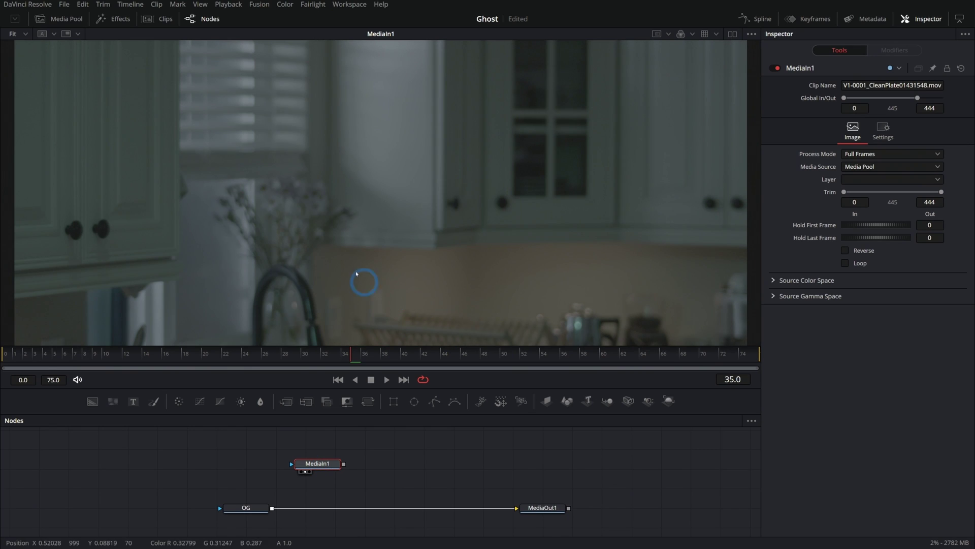
drag(35, 350, 648, 331)
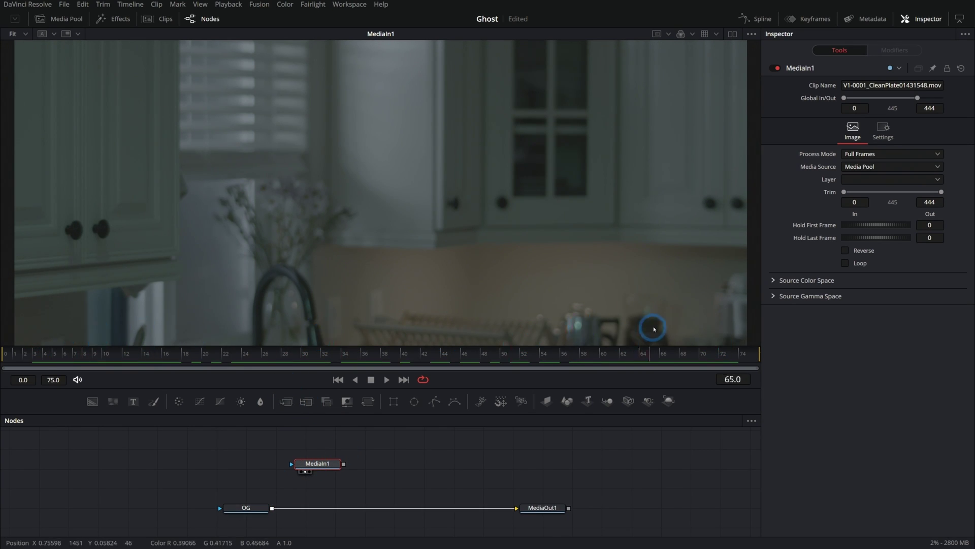
drag(247, 508, 509, 266)
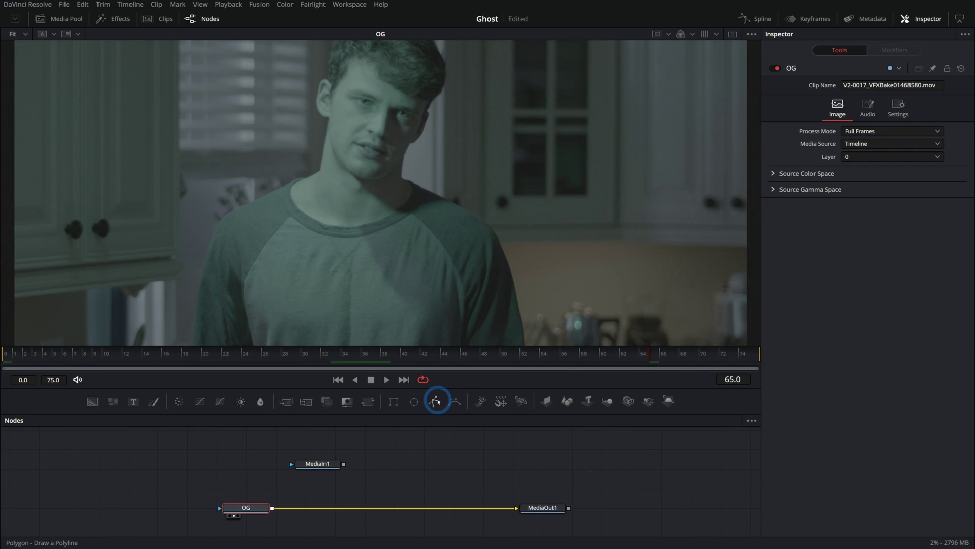
drag(318, 463, 500, 191)
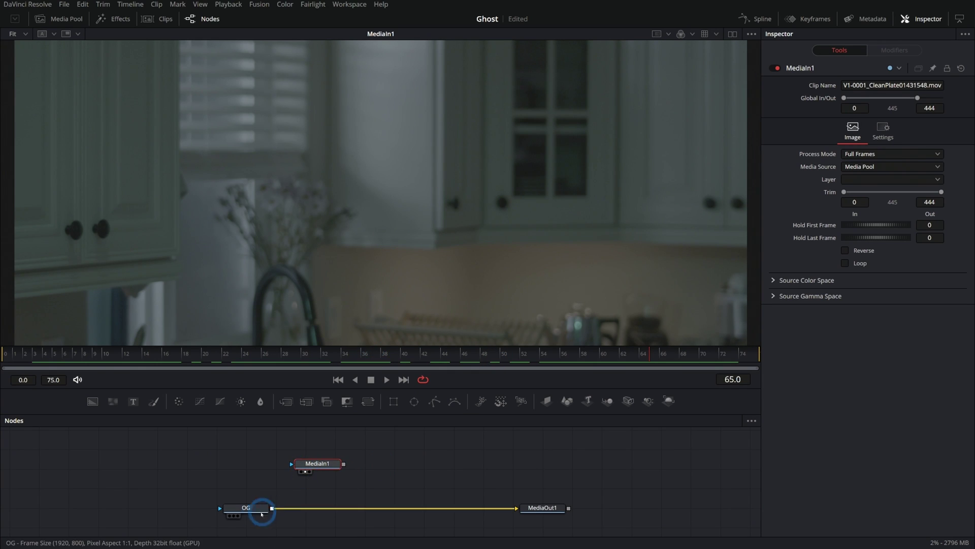
drag(244, 509, 352, 286)
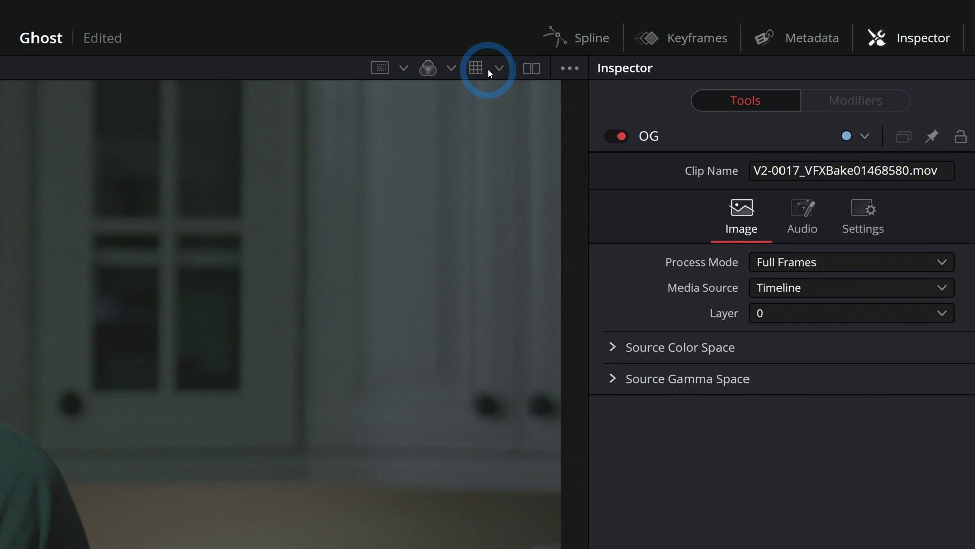
- Apply the Blackmagic Design > Blackmagic Gen 5 Film to Extended Video viewer LUT
click(504, 68)
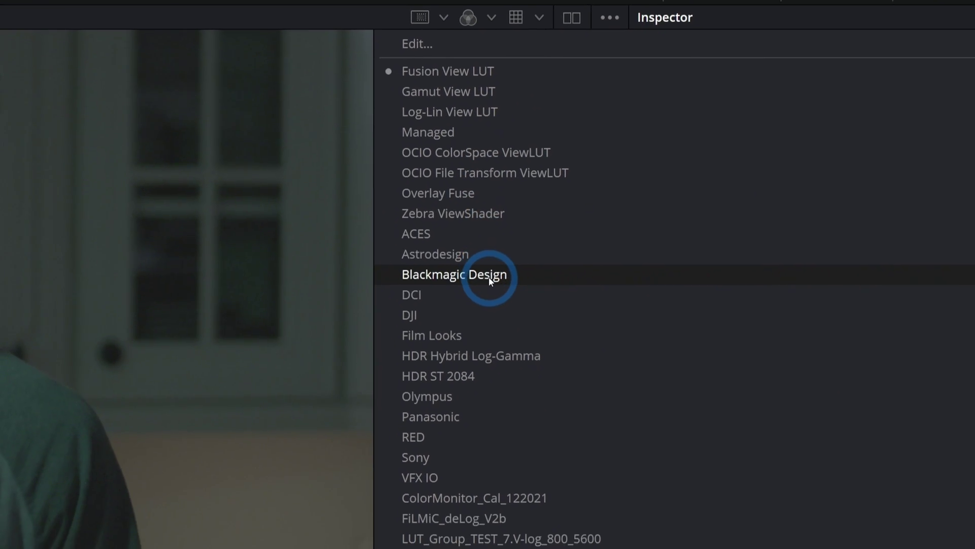
mouse_move(488, 316)
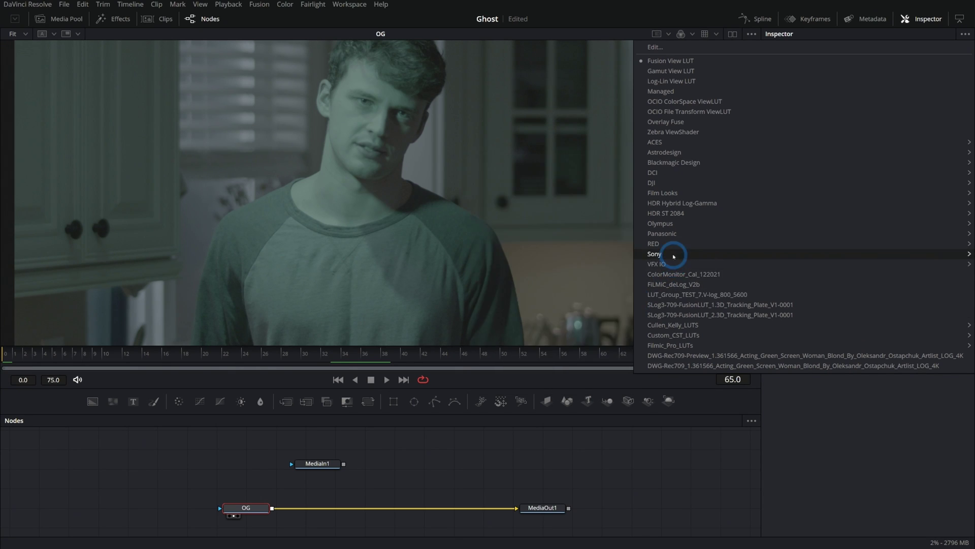
mouse_move(674, 256)
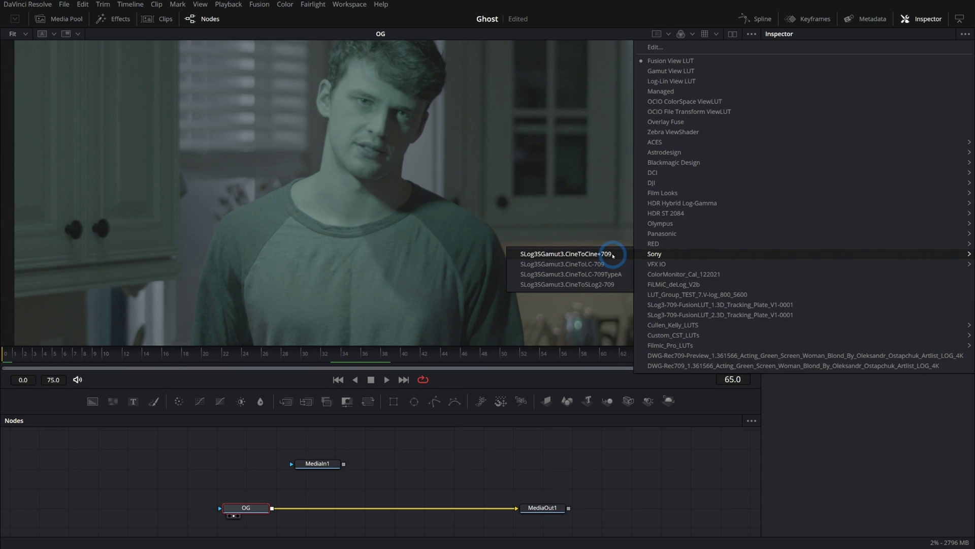
mouse_move(674, 162)
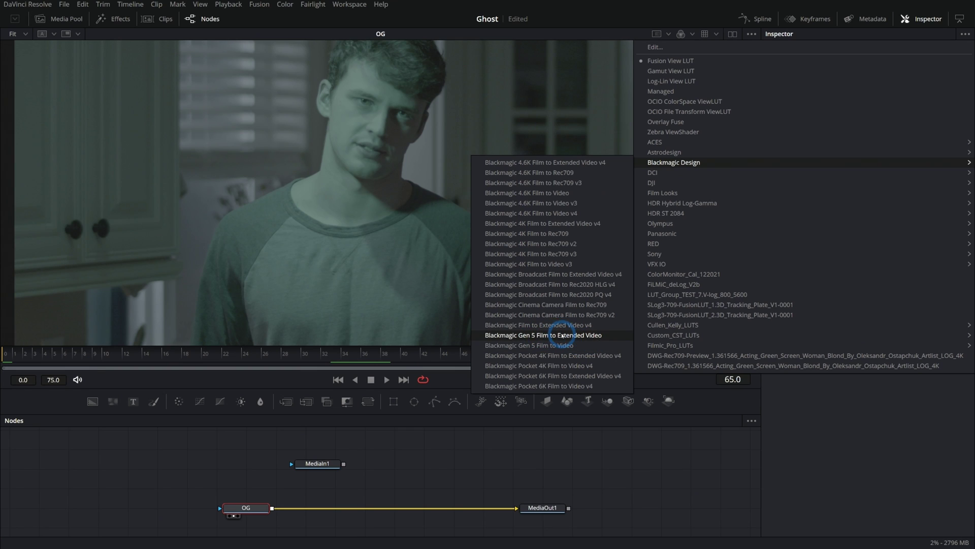
click(557, 336)
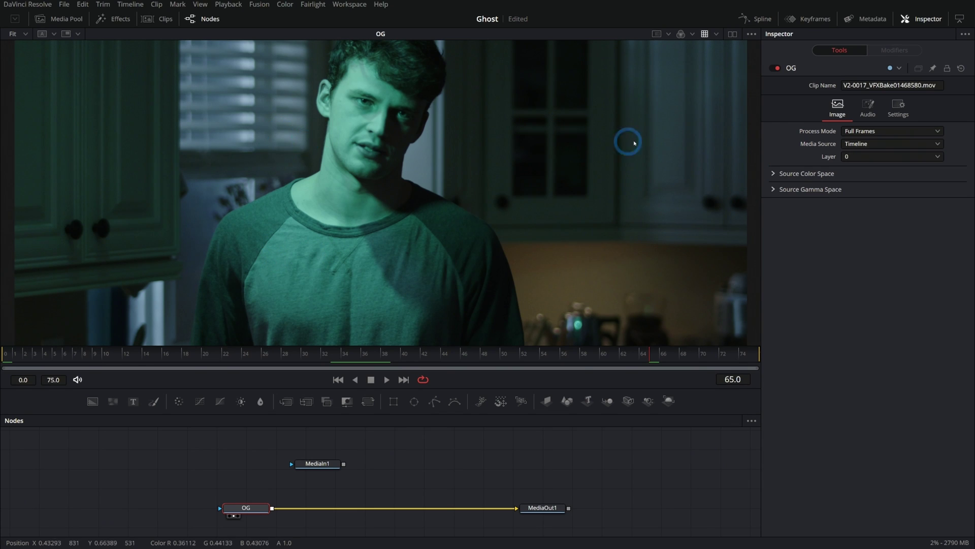
click(704, 34)
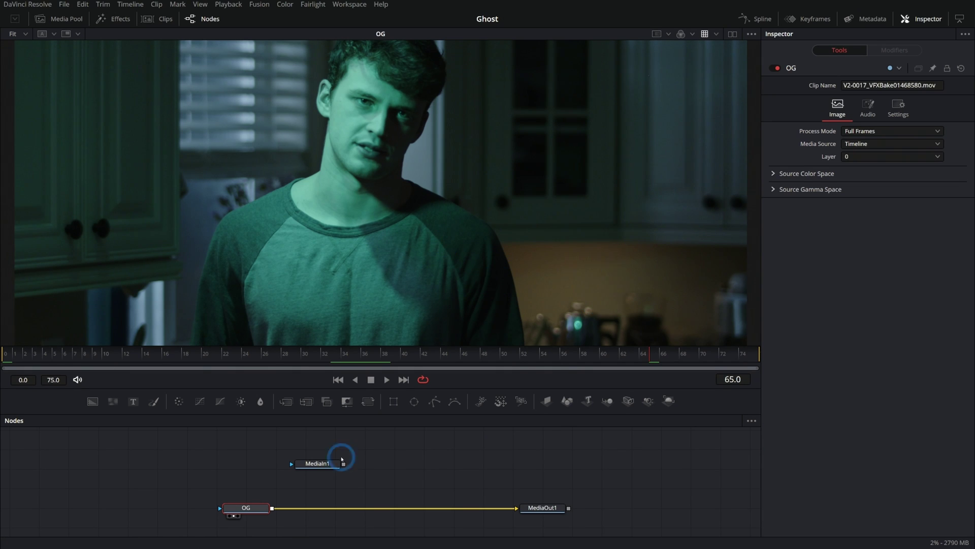
- Rename the MediaIn1 node to Clean_Plate using F2
click(323, 465)
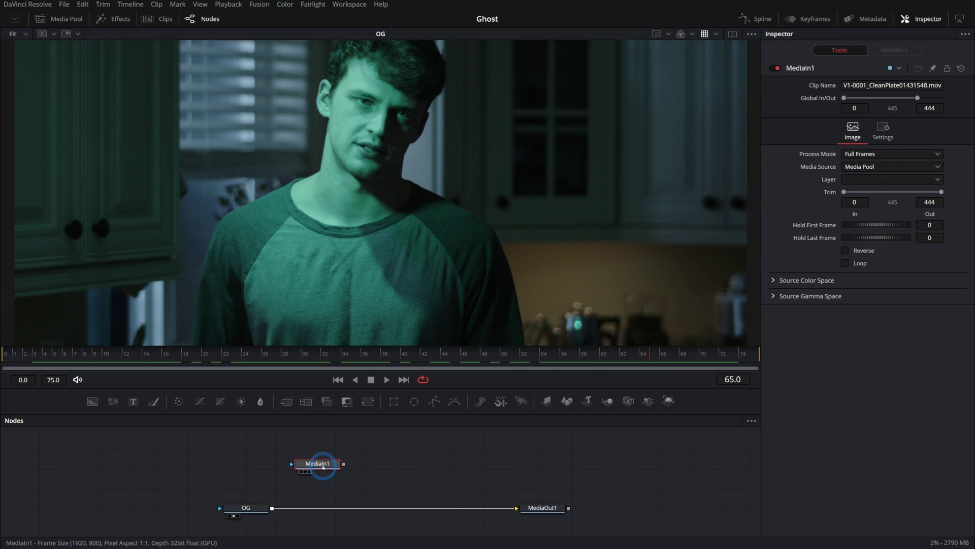
key(F2)
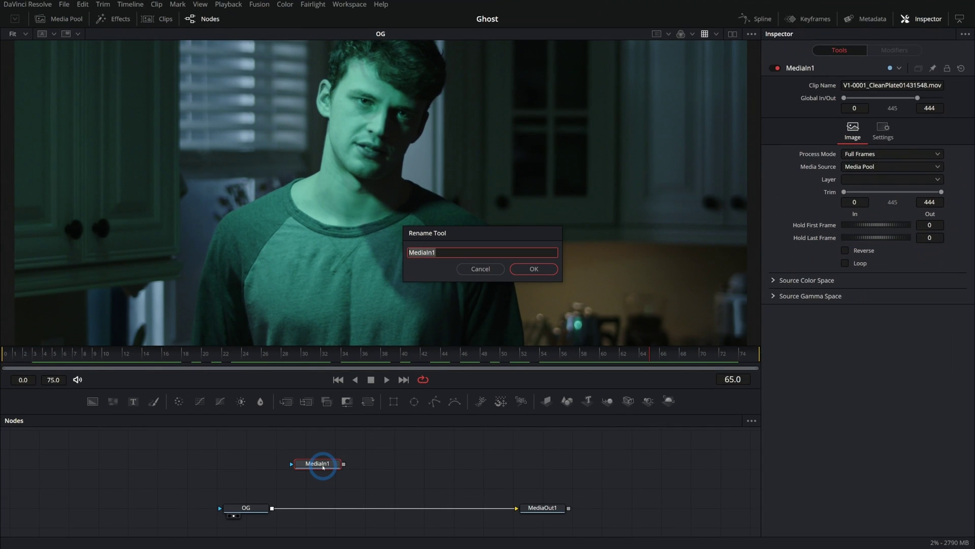
text(Clean_Plate)
key(Return)
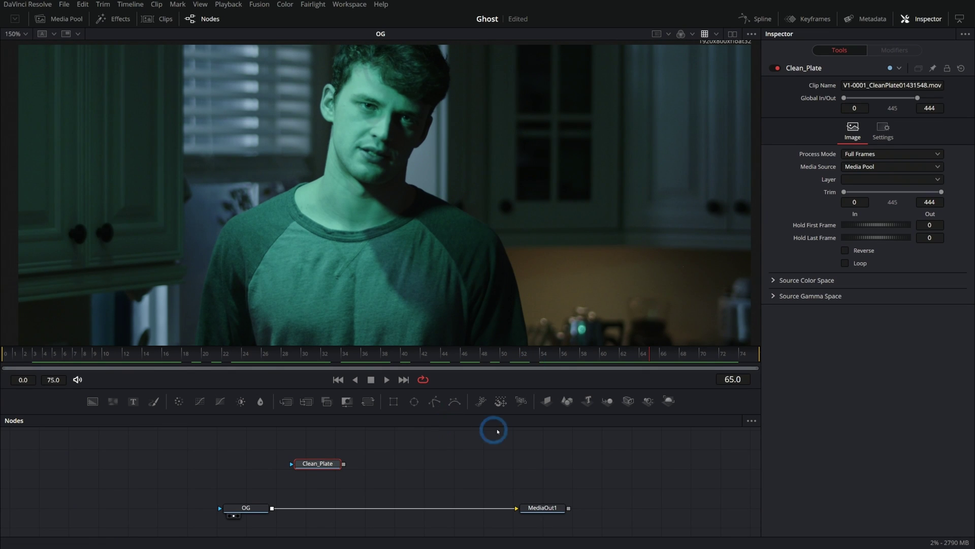
- Merge Clean_Plate into the OG chain, arrange the nodes, and swap Merge1's foreground and background
drag(344, 464, 318, 515)
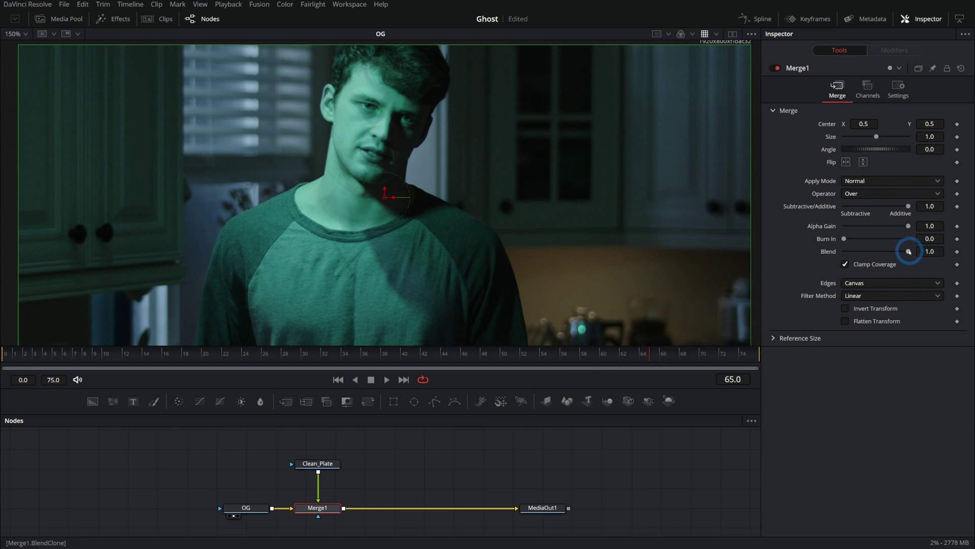
drag(908, 250, 876, 253)
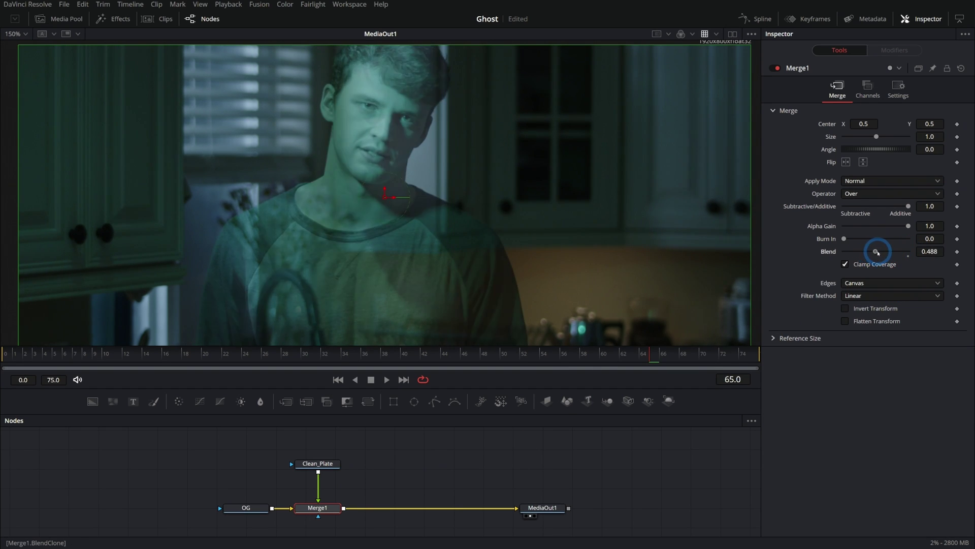
click(350, 490)
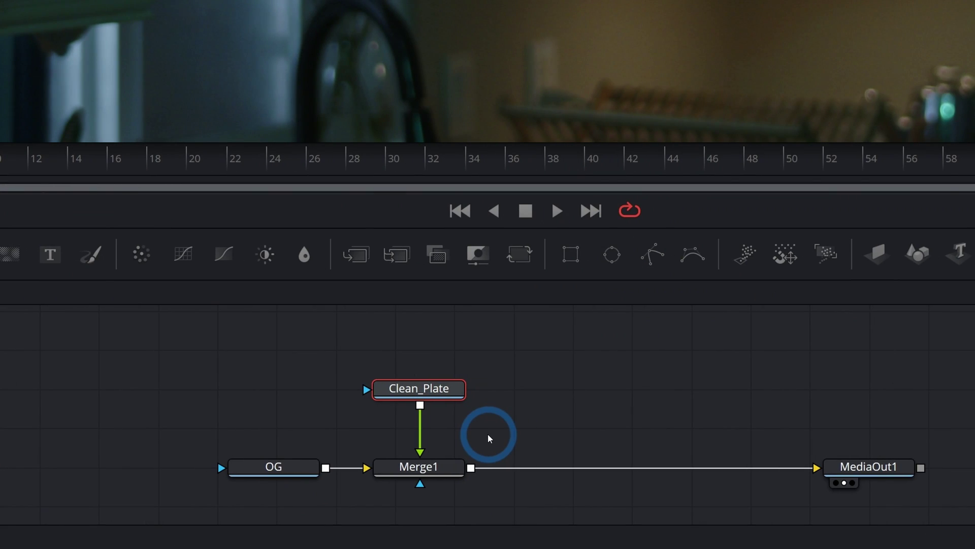
drag(289, 466, 428, 339)
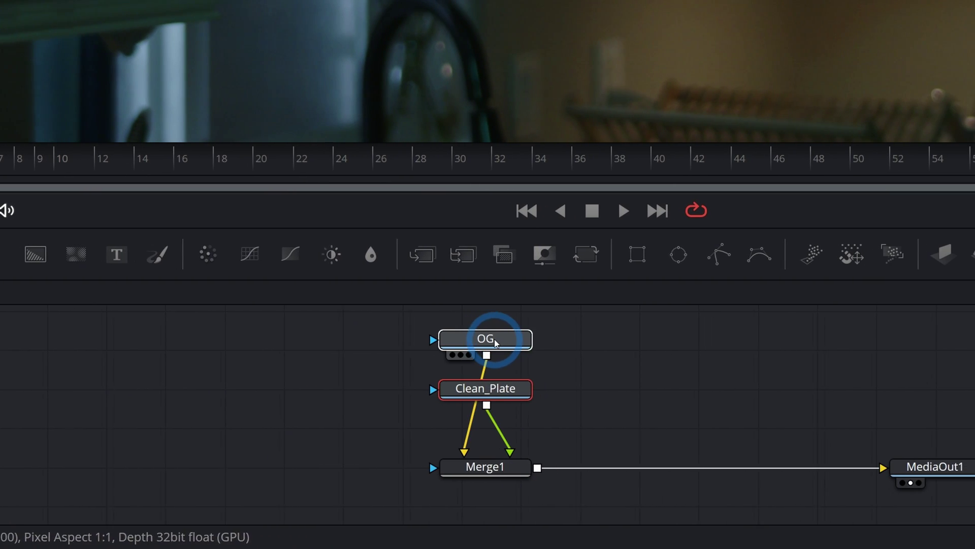
click(512, 398)
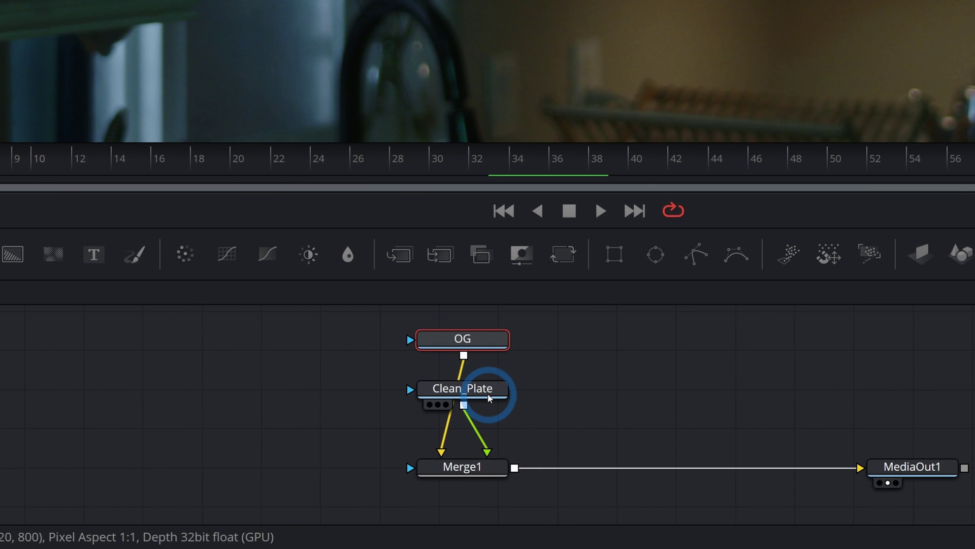
drag(490, 398, 338, 479)
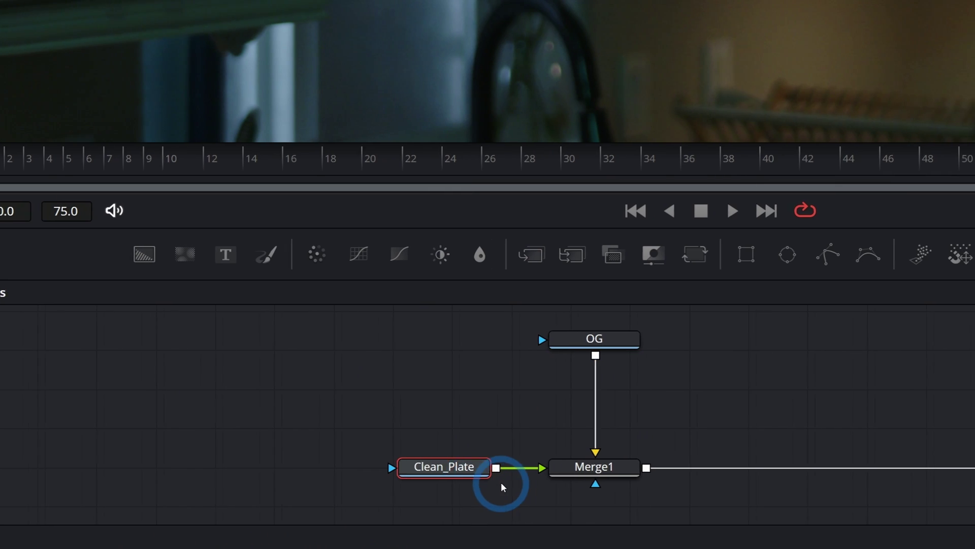
click(599, 473)
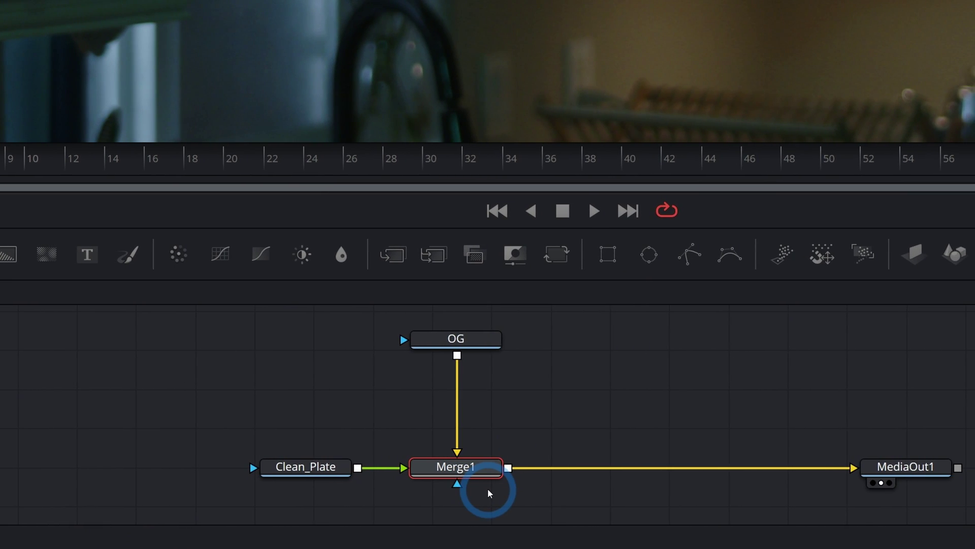
key(ctrl+t)
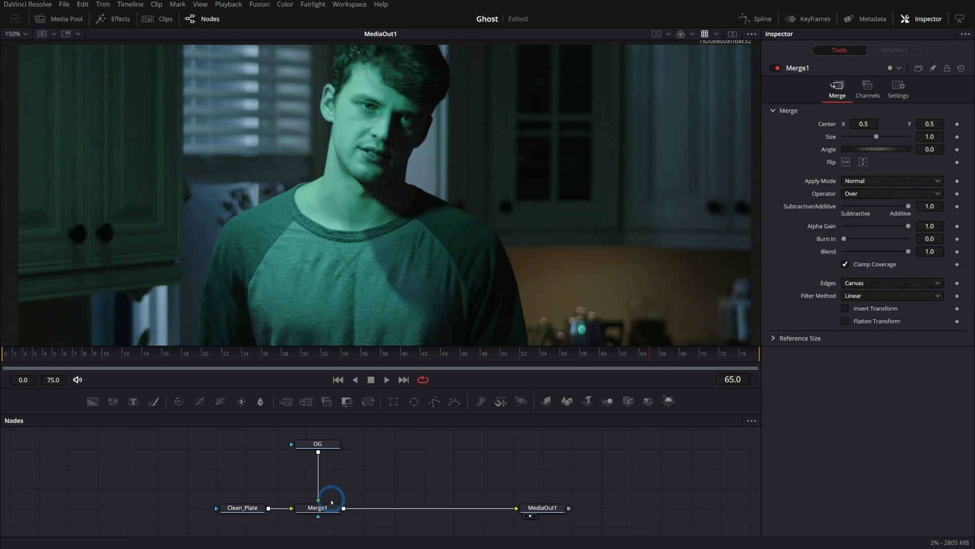
- Set Merge1's Blend to about 0.504 and play the see-through composite from the first frame
click(332, 502)
drag(908, 251, 880, 253)
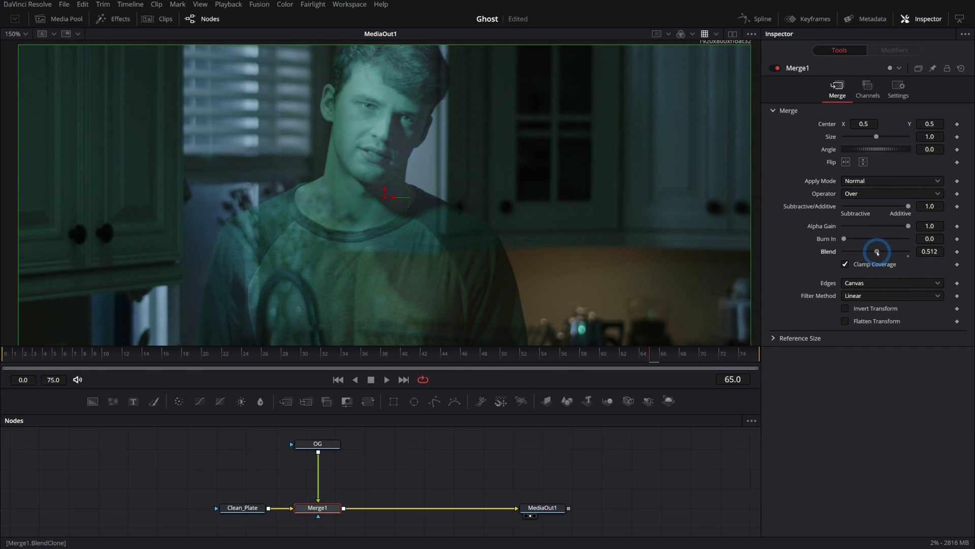
scroll(619, 270, down, 3)
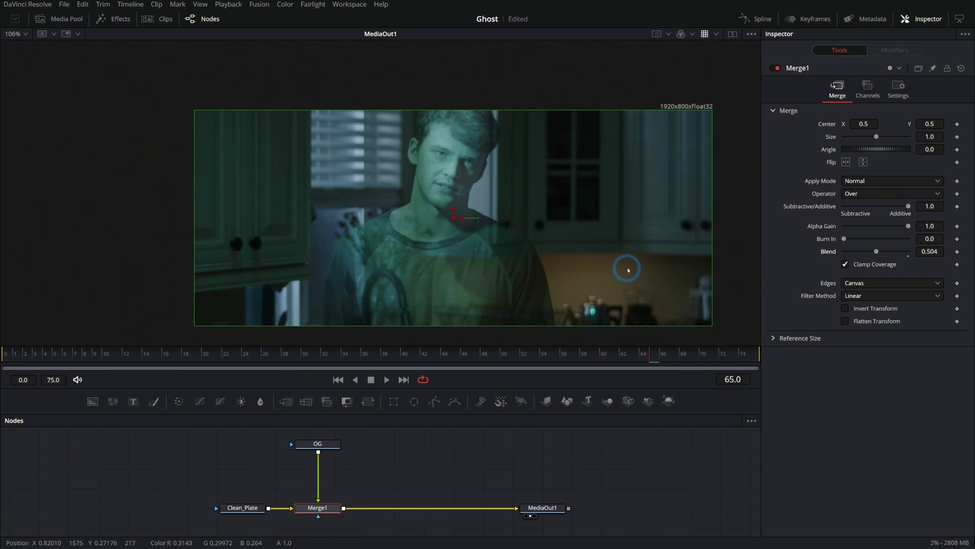
click(548, 507)
click(339, 380)
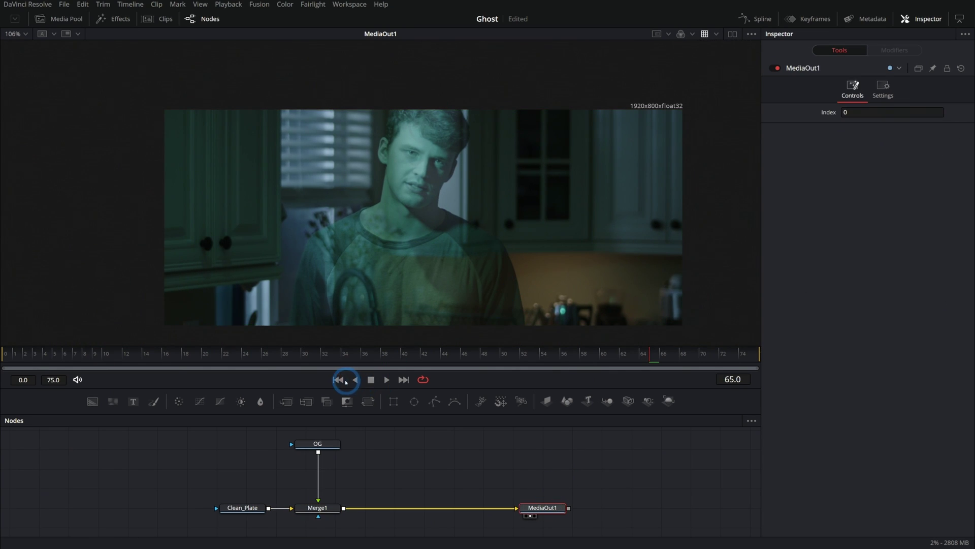
click(387, 379)
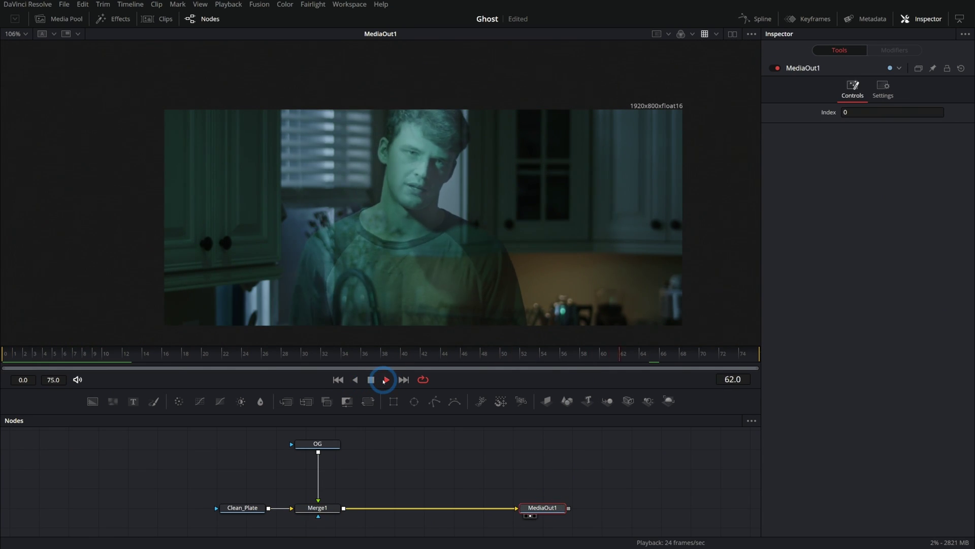
scroll(406, 305, up, 3)
click(387, 379)
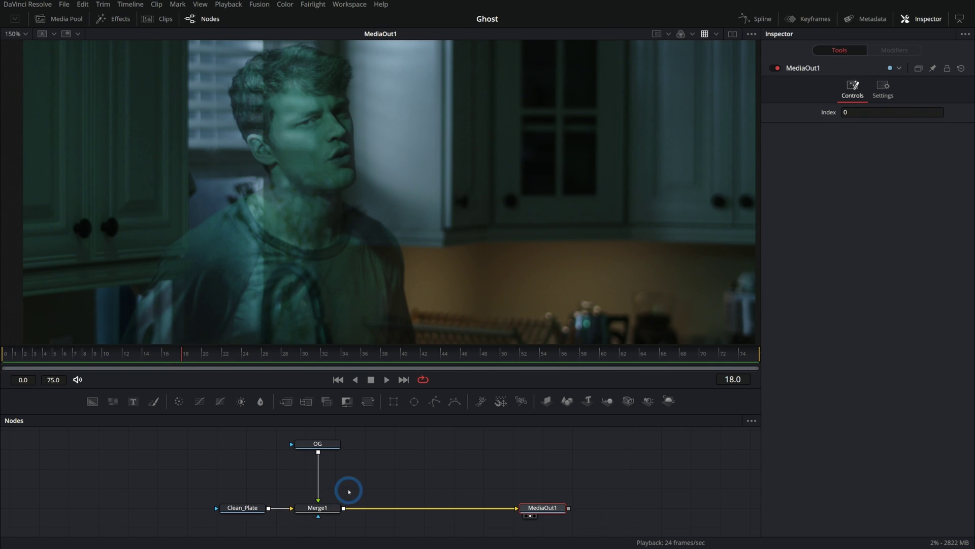
- Remove Merge1, wire OG straight into MediaOut1, move Clean_Plate aside and go to frame 23
key(ctrl+z)
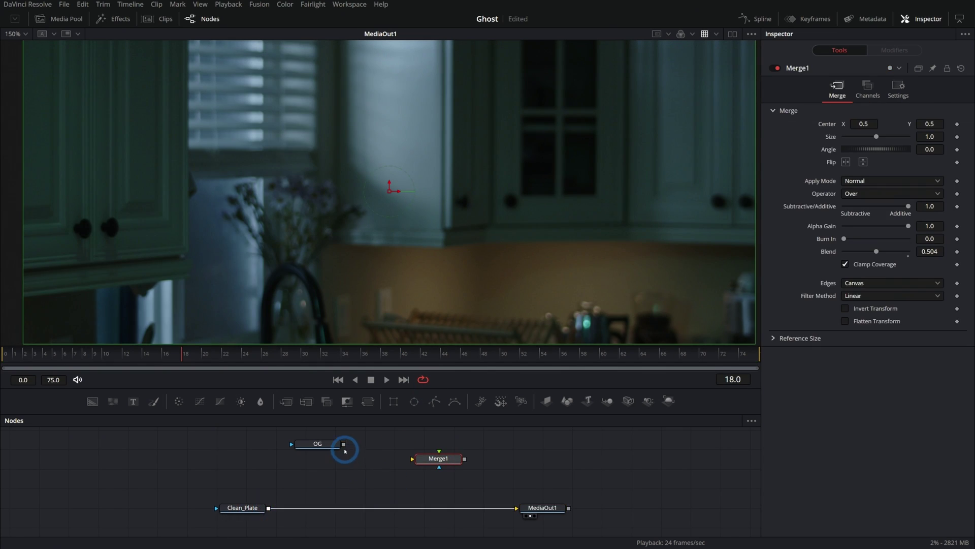
drag(344, 449, 315, 507)
drag(243, 508, 453, 449)
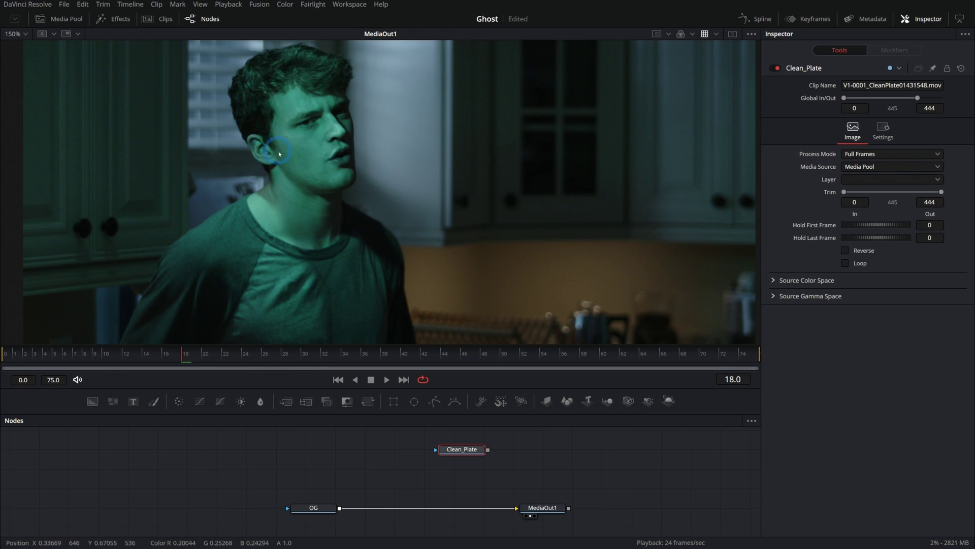
mouse_move(238, 353)
mouse_down()
mouse_move(245, 351)
mouse_move(232, 351)
mouse_up()
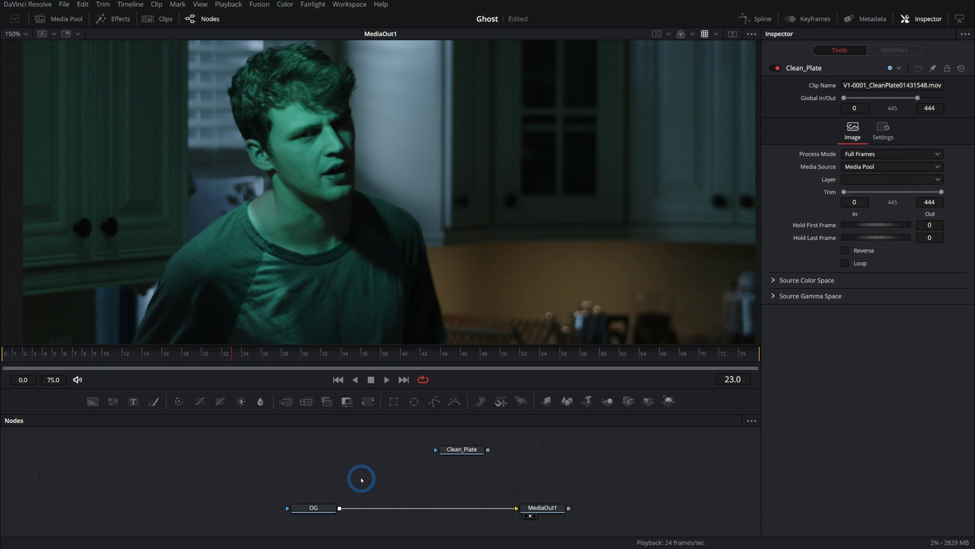
key(shift+space)
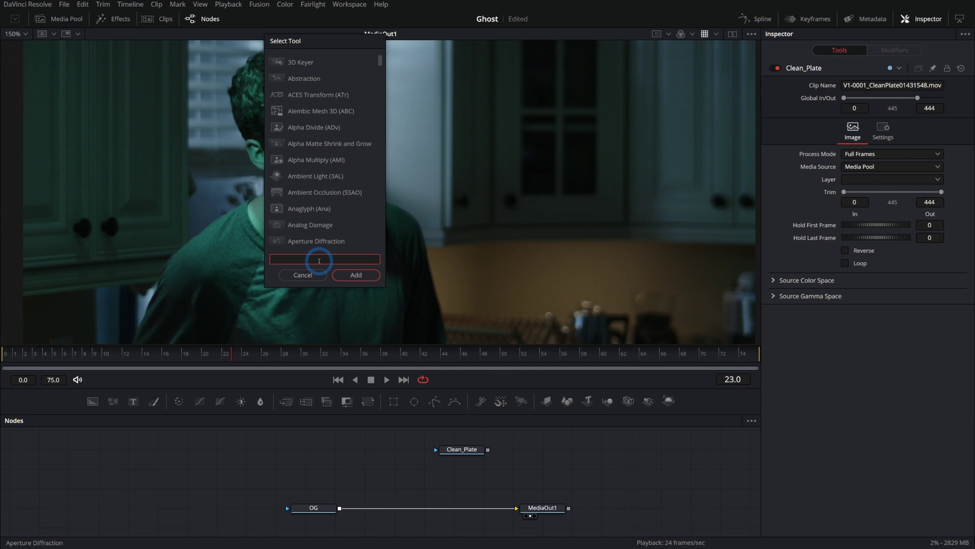
- Search 'magic', add a Magic Mask node and connect OG's output into MagicMask1
text(magic)
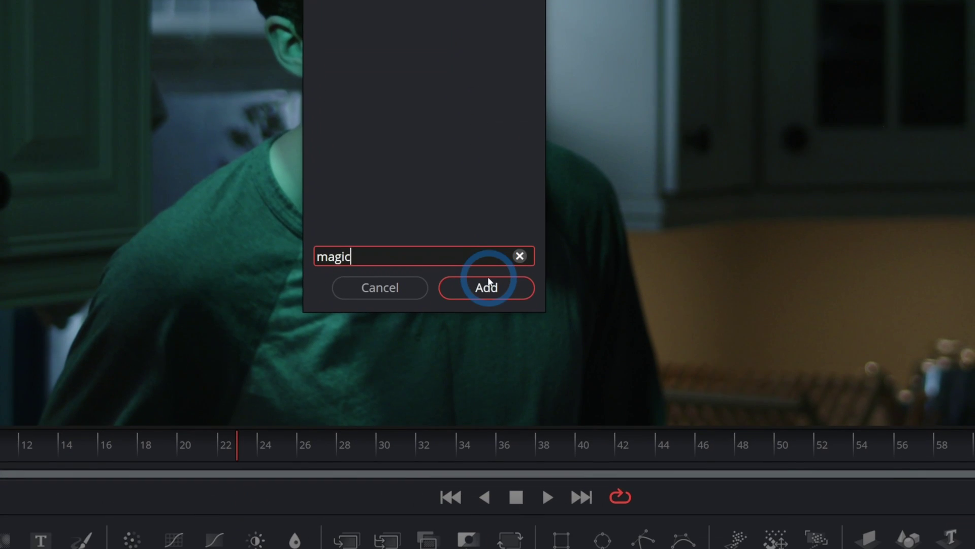
click(487, 281)
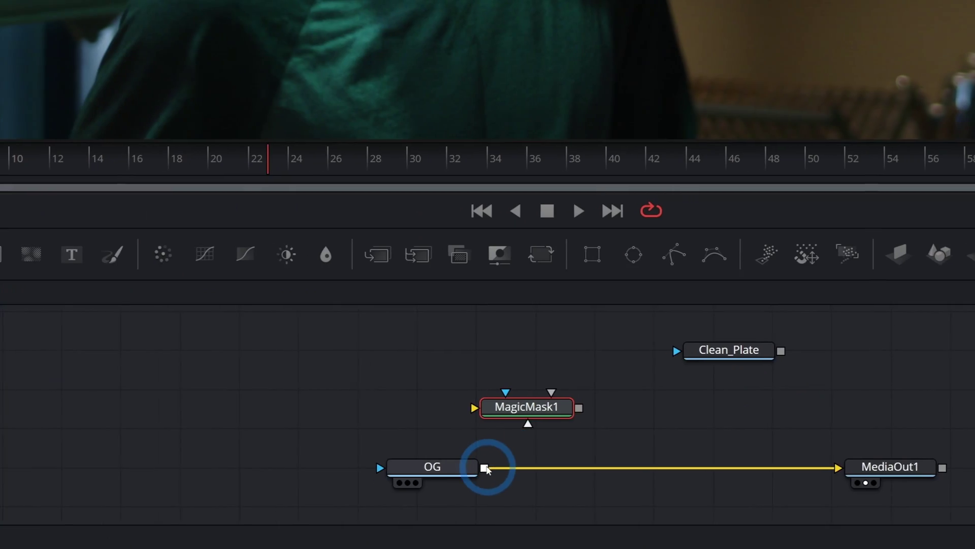
drag(482, 467, 568, 406)
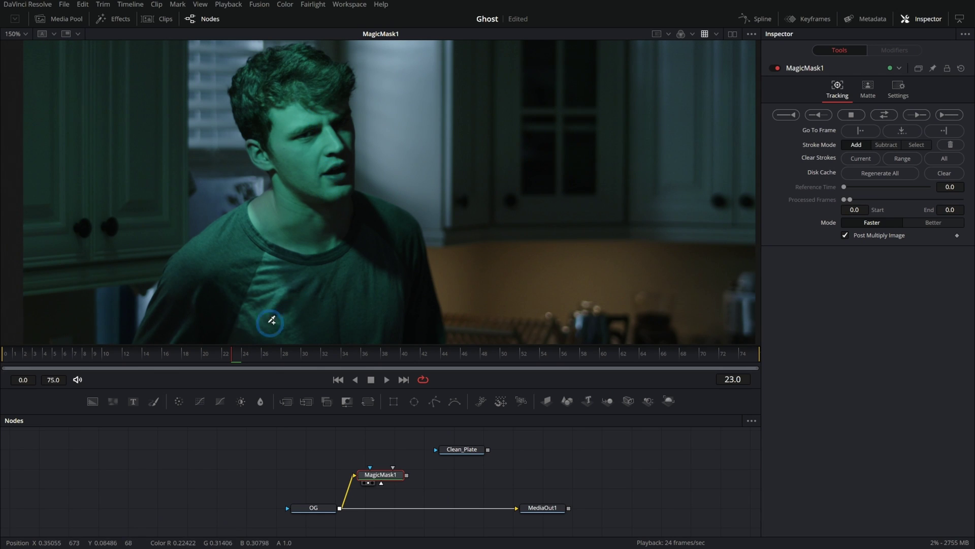
- Paint Add strokes over the actor's body, hair and chest, then check the mask at frames 25-26
mouse_move(163, 334)
mouse_down()
mouse_move(345, 333)
mouse_move(415, 315)
mouse_move(402, 258)
mouse_move(291, 67)
mouse_up()
mouse_move(259, 237)
mouse_down()
mouse_move(239, 305)
mouse_move(321, 210)
mouse_up()
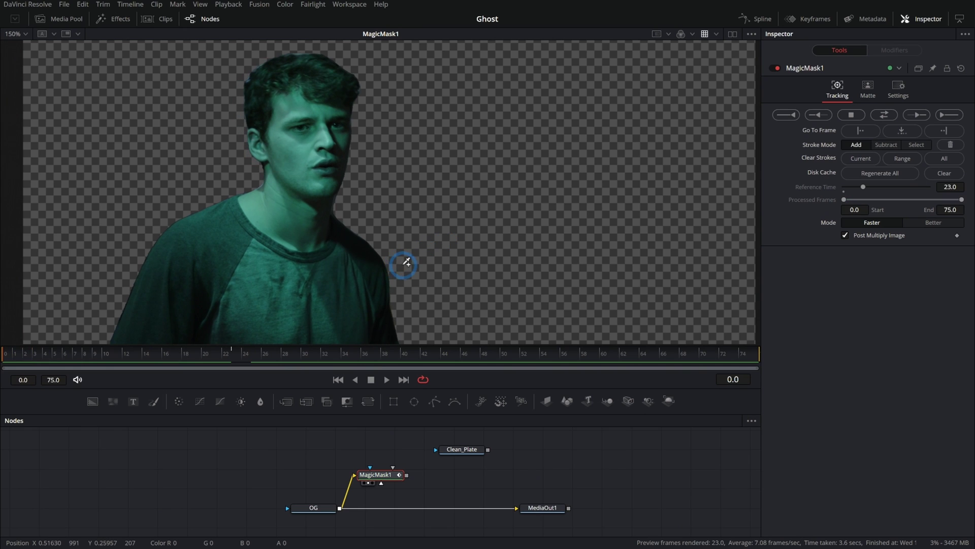
drag(190, 356, 302, 355)
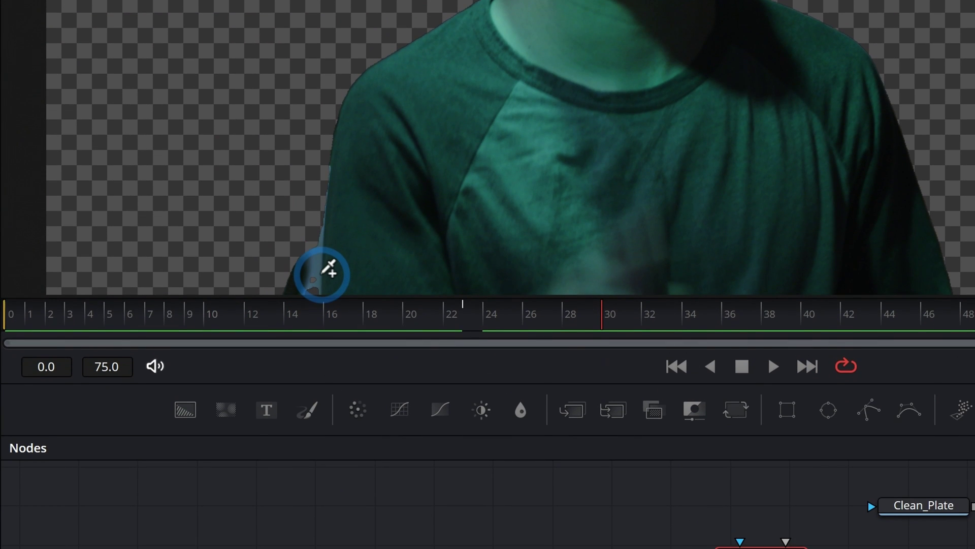
drag(574, 313, 503, 323)
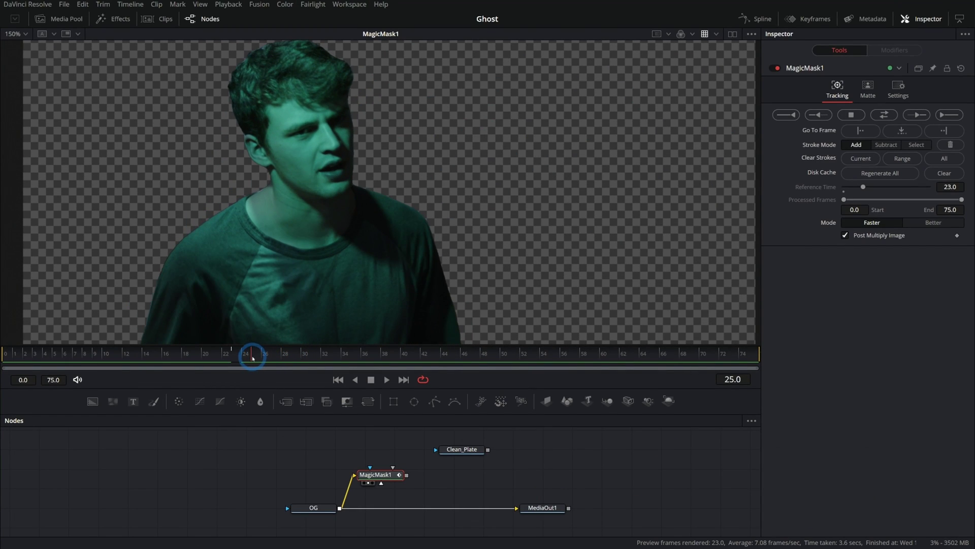
drag(258, 357, 261, 354)
- Track the Magic Mask forward through the whole clip and nudge MagicMask1 slightly up
scroll(343, 270, up, 5)
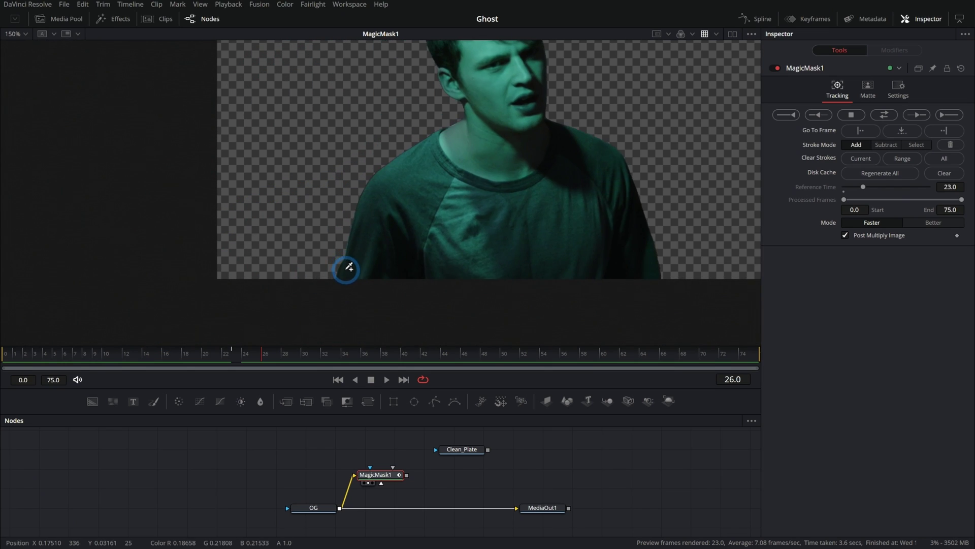
scroll(343, 269, up, 2)
key(Right)
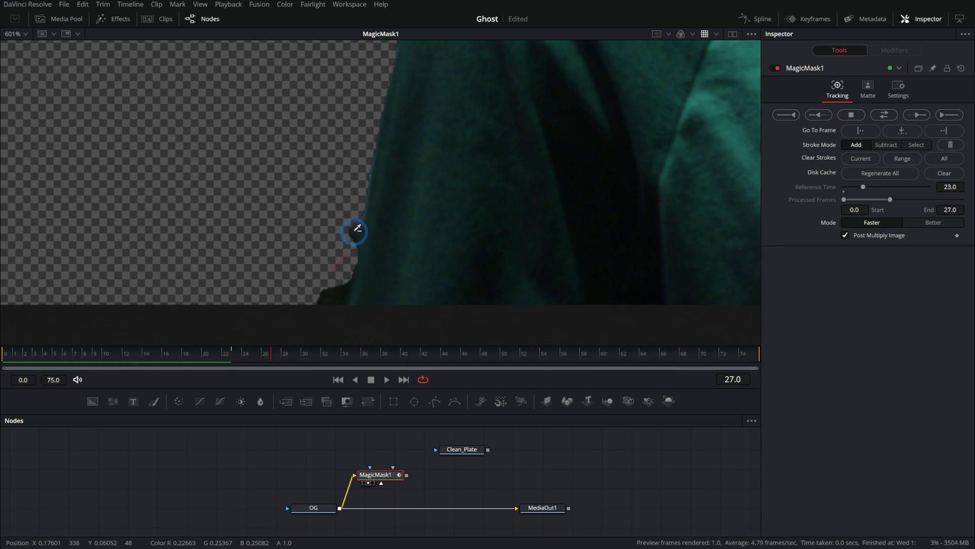
scroll(371, 248, down, 6)
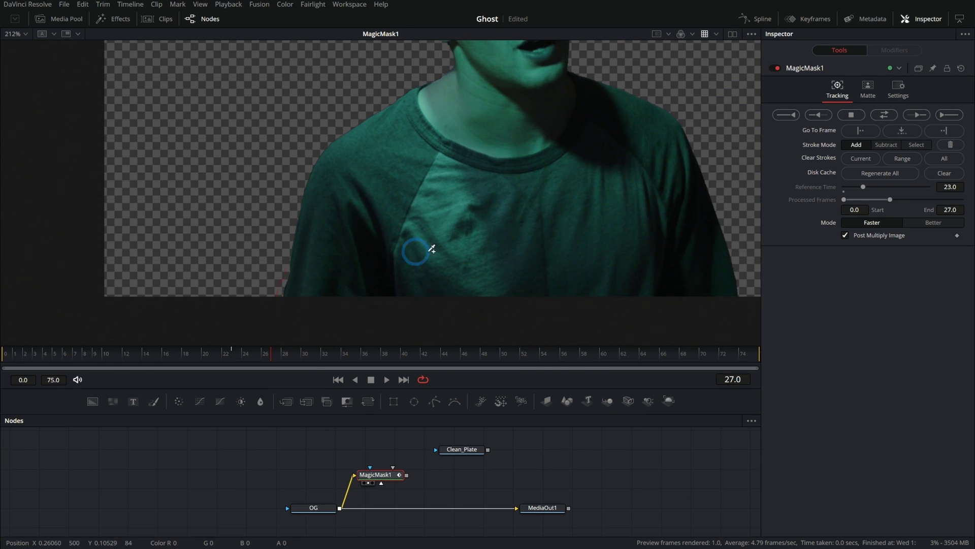
click(948, 116)
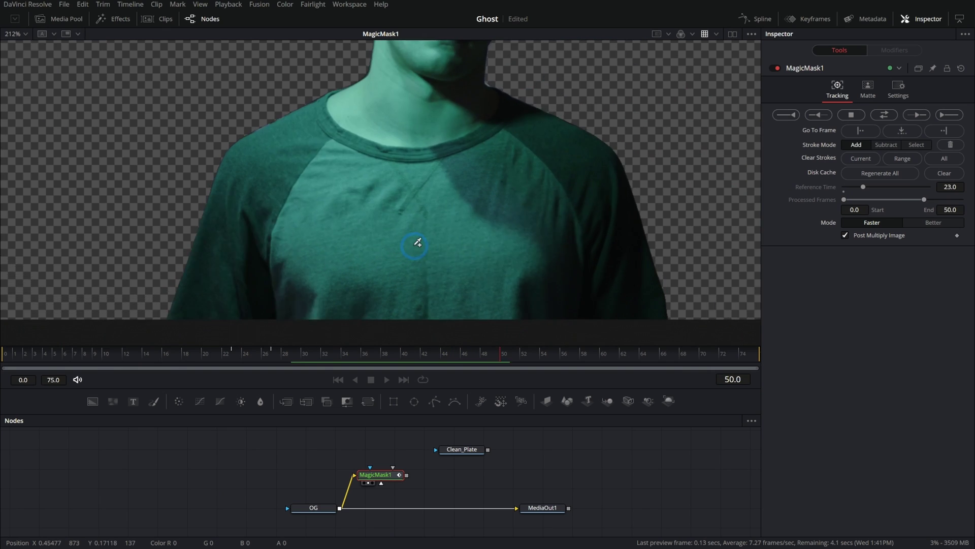
scroll(418, 244, down, 3)
scroll(481, 223, up, 10)
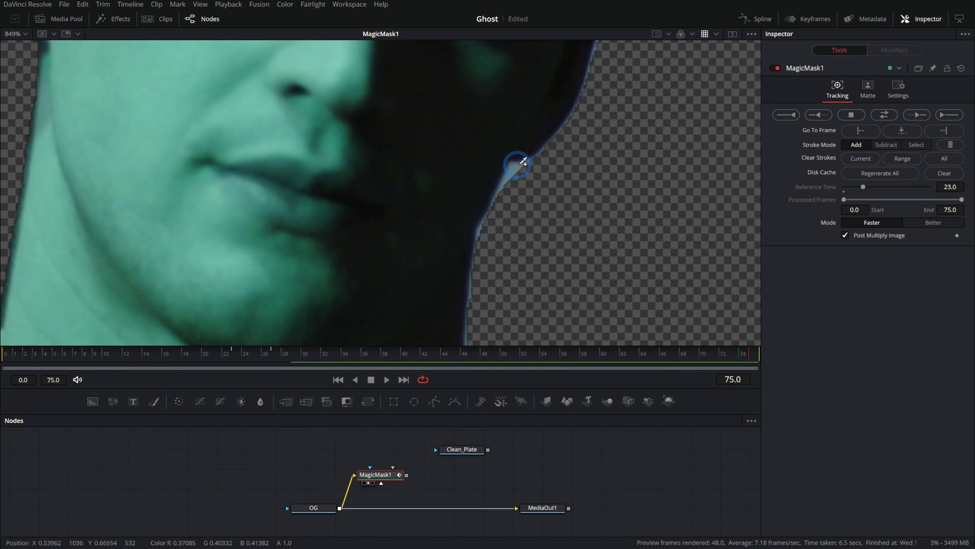
scroll(534, 184, down, 8)
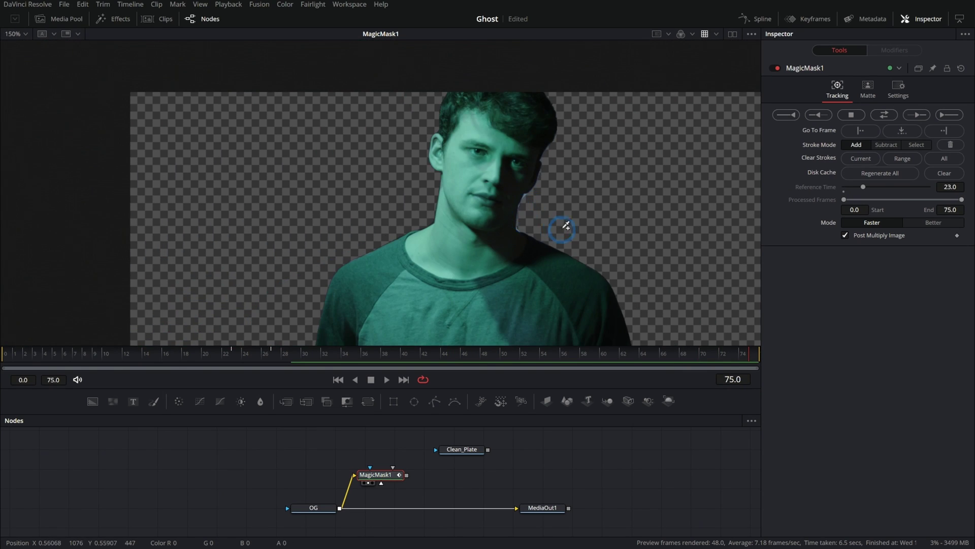
scroll(501, 218, down, 2)
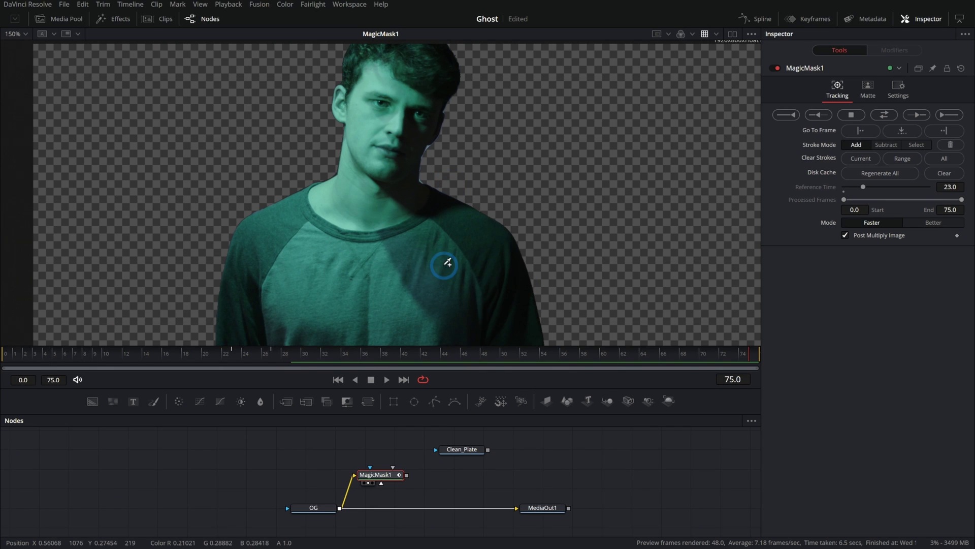
drag(382, 475, 378, 465)
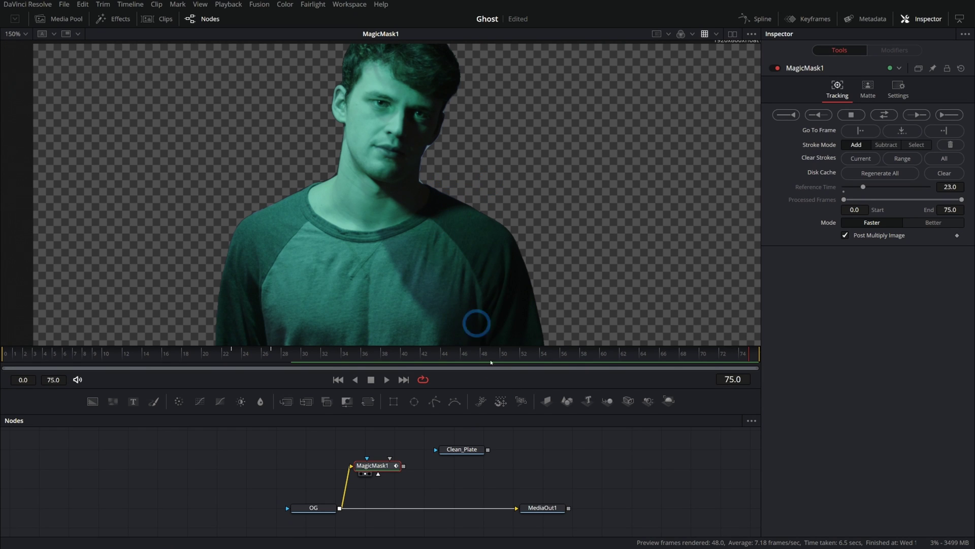
- Merge the MagicMask1 cutout over Clean_Plate and feed the result into MediaOut1
drag(372, 465, 380, 447)
drag(460, 449, 399, 482)
drag(412, 447, 428, 482)
drag(486, 482, 517, 507)
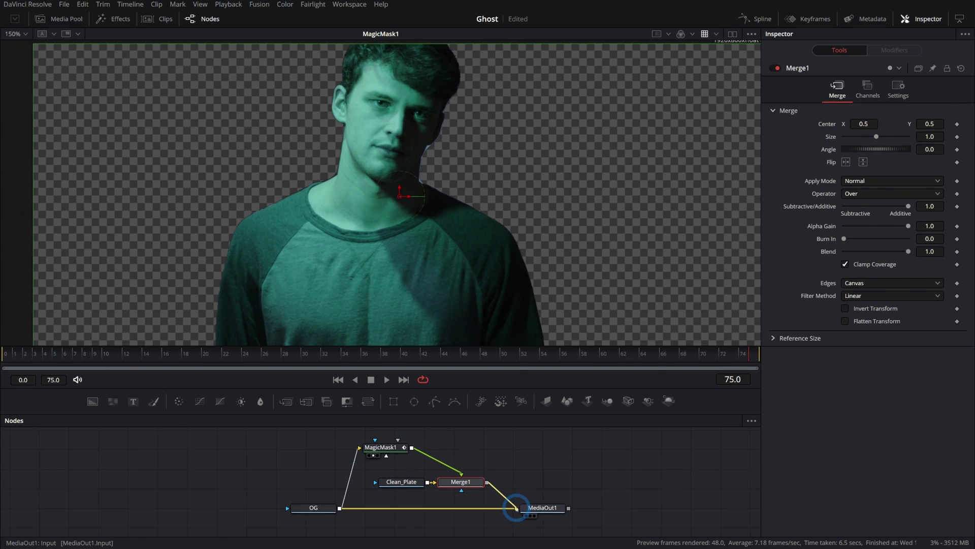
- View MediaOut1 fitted to frame, play to frame 49, and zoom into the neck and shirt edges
click(546, 507)
key(1)
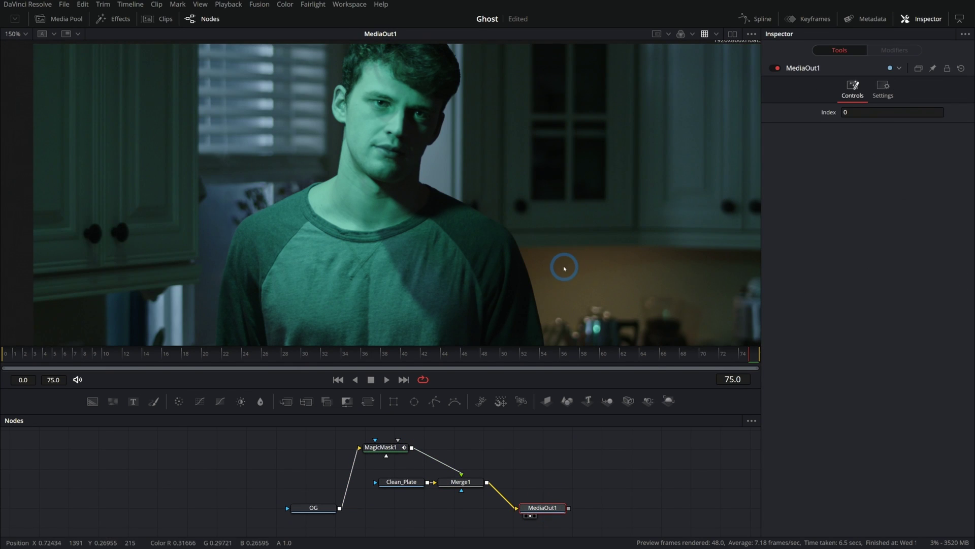
key(ctrl+f)
click(386, 379)
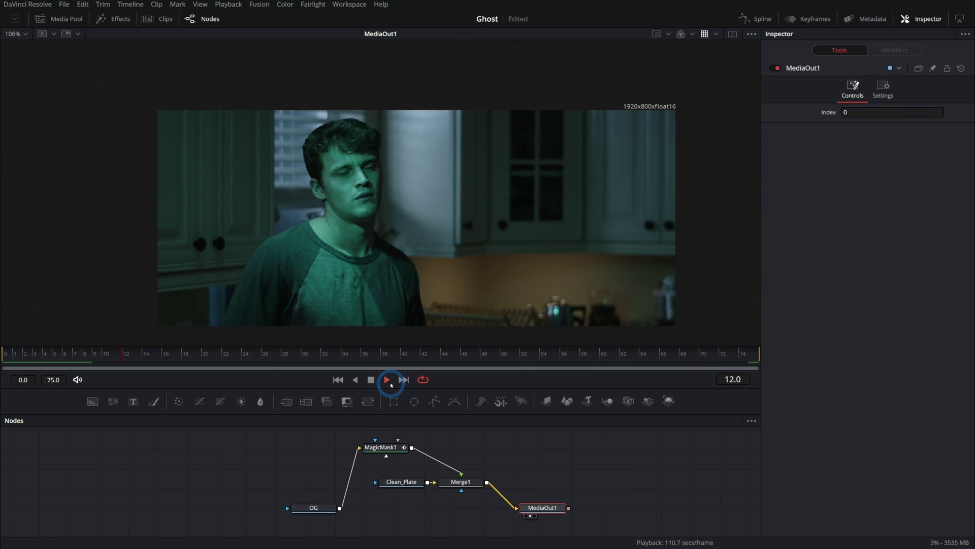
click(443, 283)
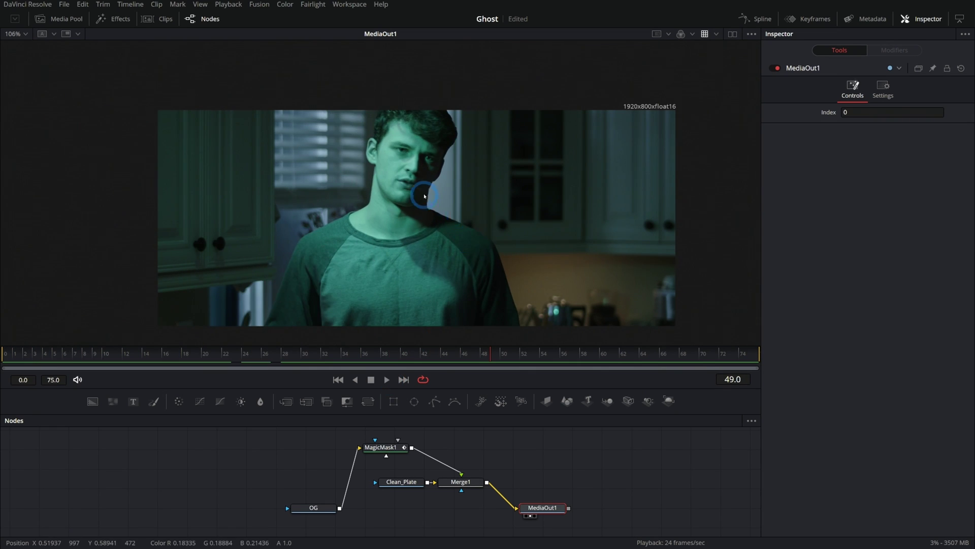
scroll(424, 196, up, 5)
drag(546, 254, 488, 244)
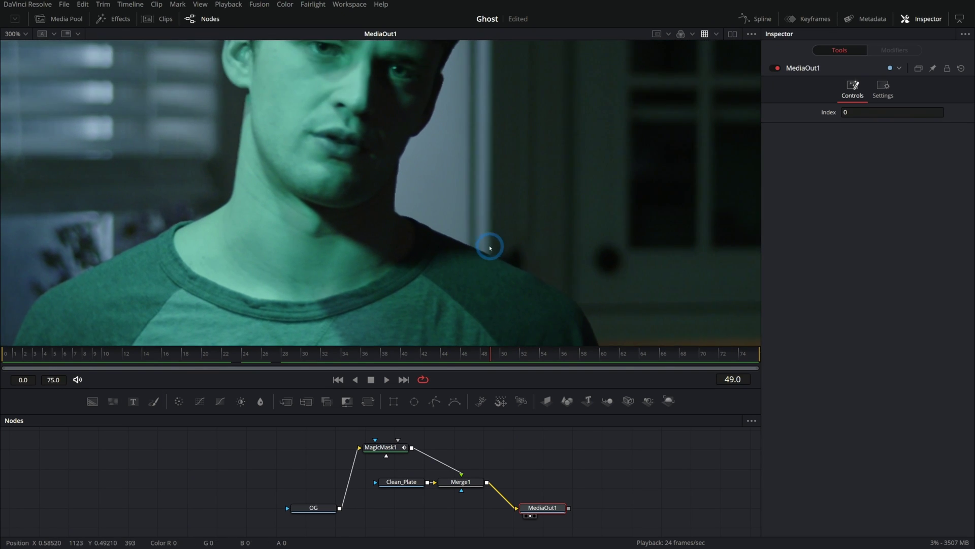
scroll(490, 247, up, 6)
- Blur the Magic Mask's matte edges slightly and play back the softened composite
click(396, 446)
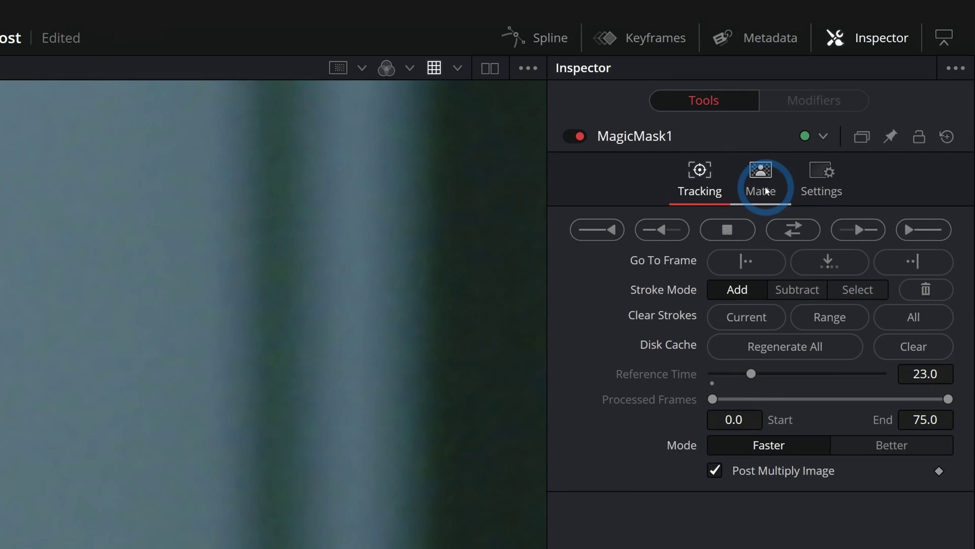
click(766, 191)
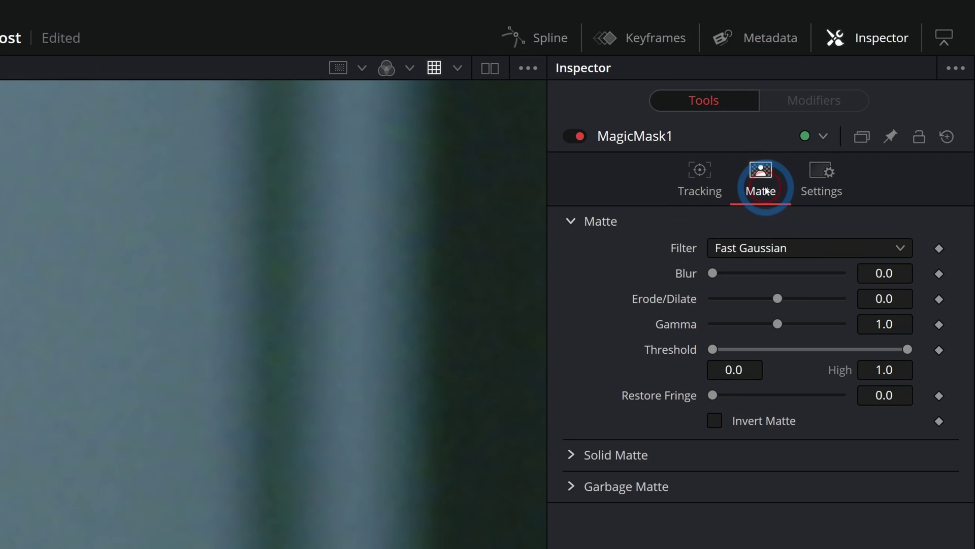
drag(714, 274, 720, 279)
scroll(322, 353, down, 5)
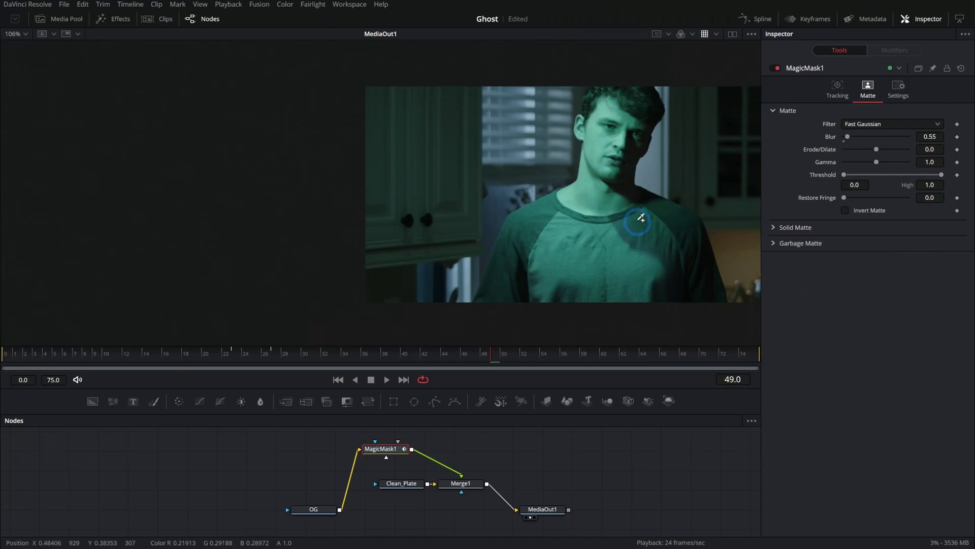
click(377, 380)
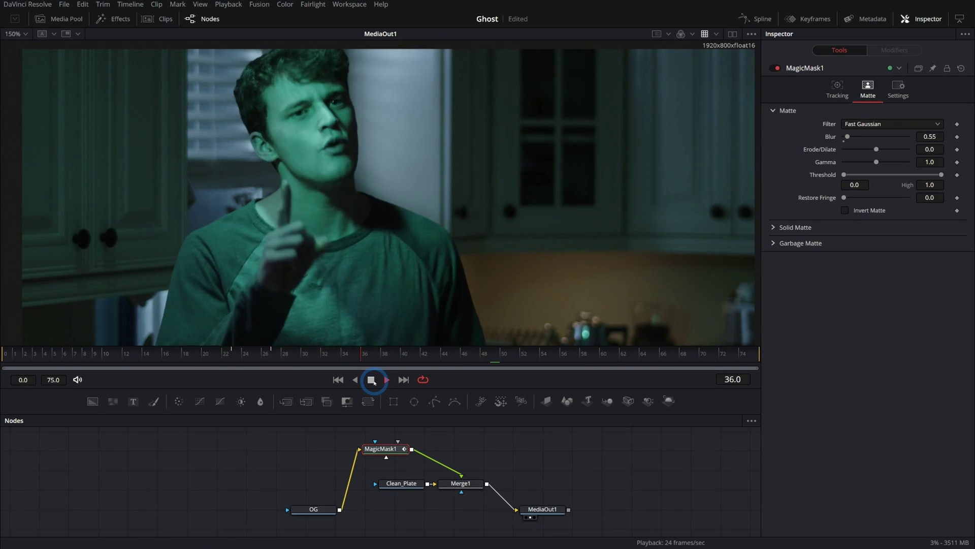
click(371, 380)
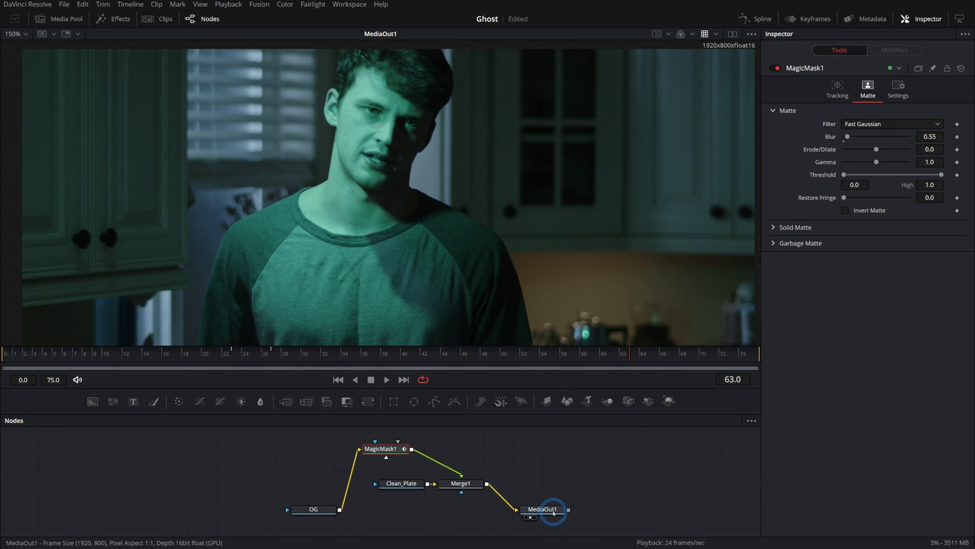
- Align Clean_Plate and Merge1 with OG, test then restore Merge1's Blend to 1.0, and view MagicMask1 in the left viewer
drag(503, 519, 380, 465)
drag(480, 485, 472, 511)
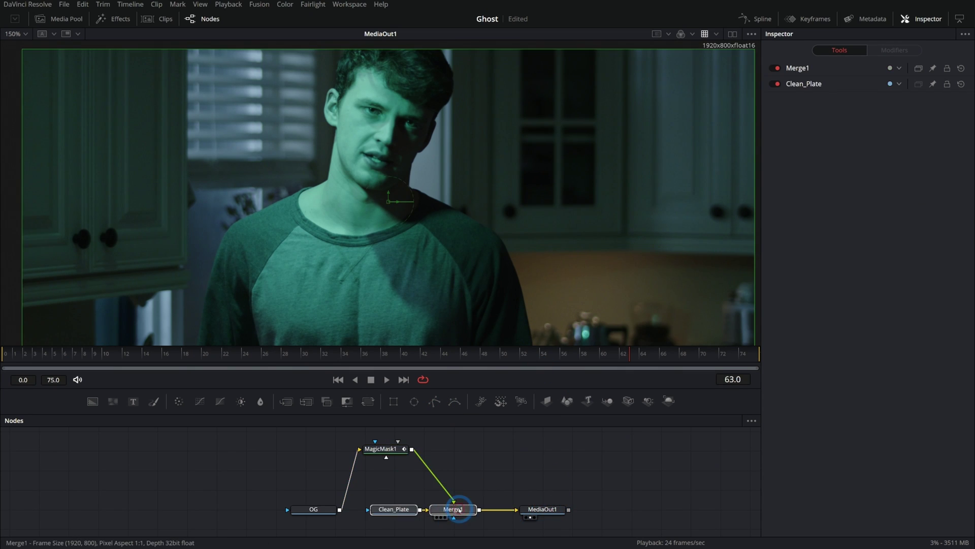
click(463, 512)
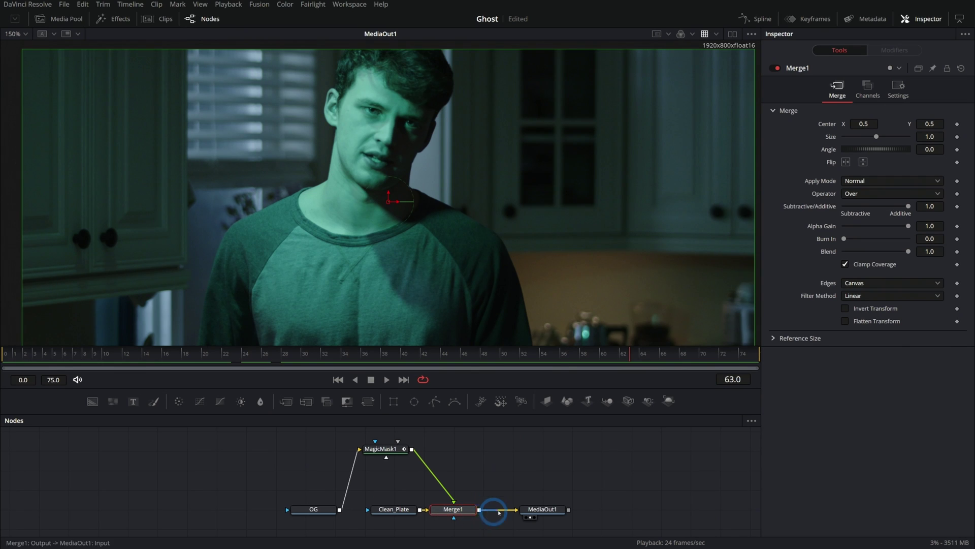
drag(908, 251, 890, 251)
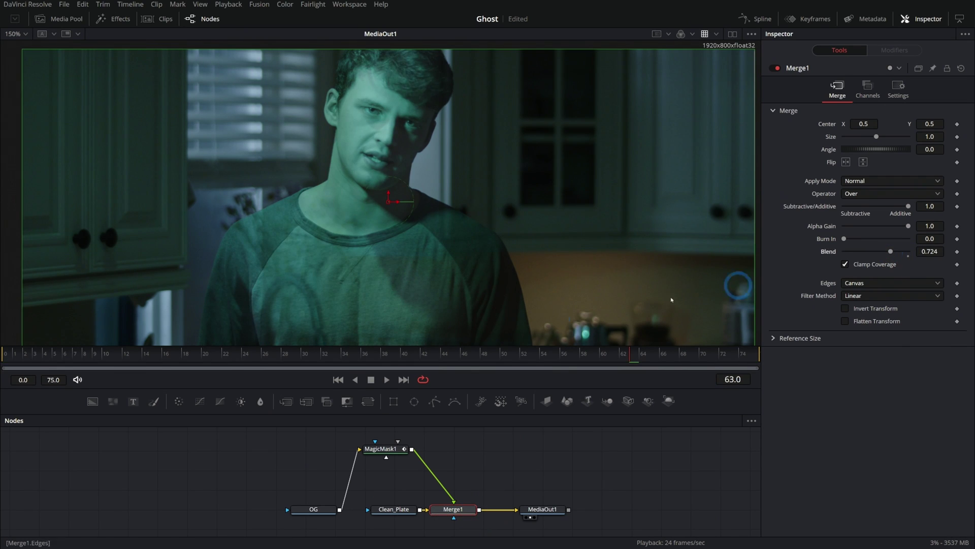
drag(432, 353, 461, 353)
drag(890, 252, 909, 252)
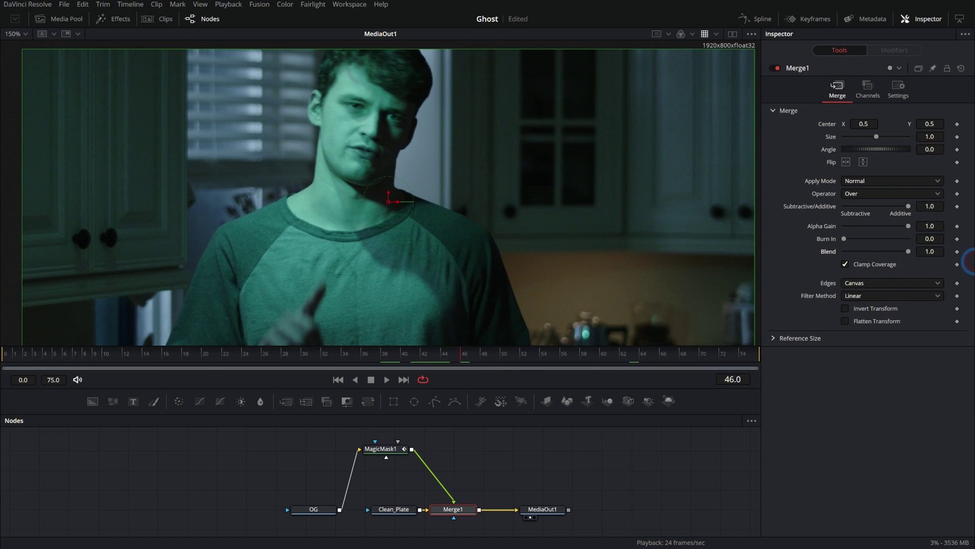
click(381, 448)
key(1)
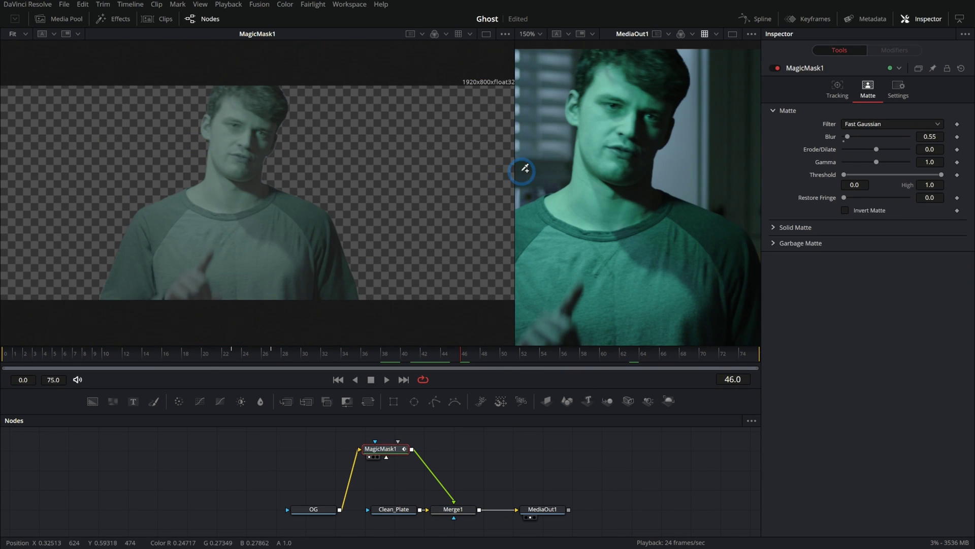
- Add a FastNoise node and merge it over Merge1's result through Merge2
drag(522, 163, 257, 163)
drag(404, 502, 497, 503)
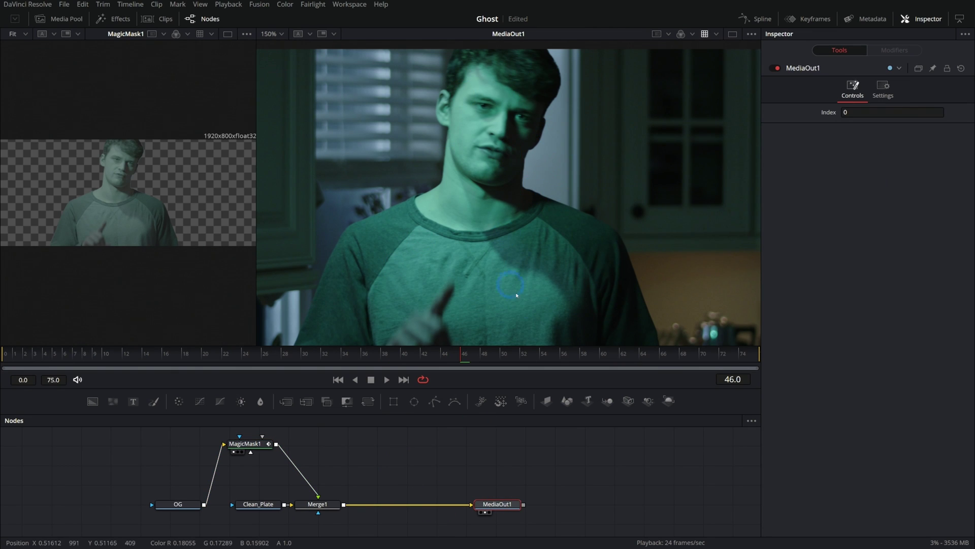
drag(115, 402, 391, 476)
drag(416, 476, 344, 508)
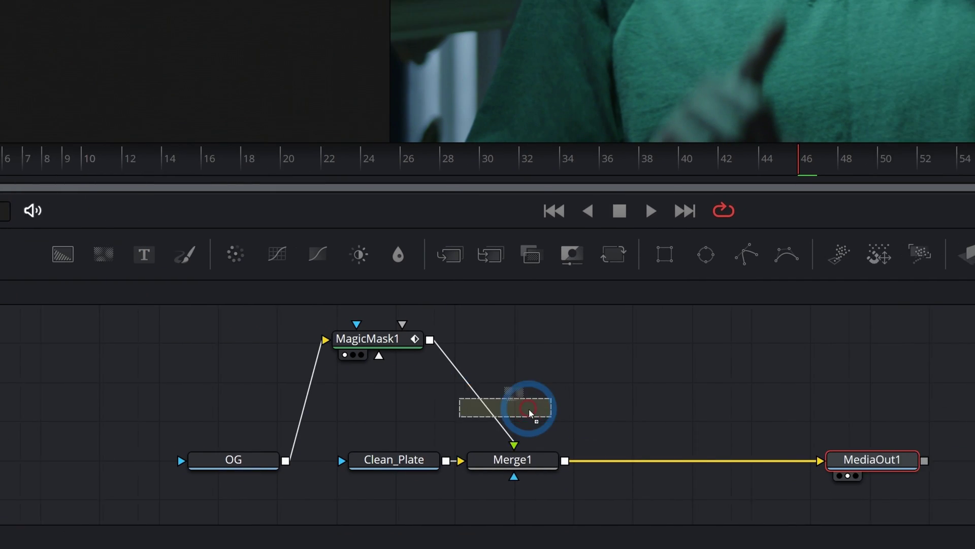
drag(486, 468, 486, 468)
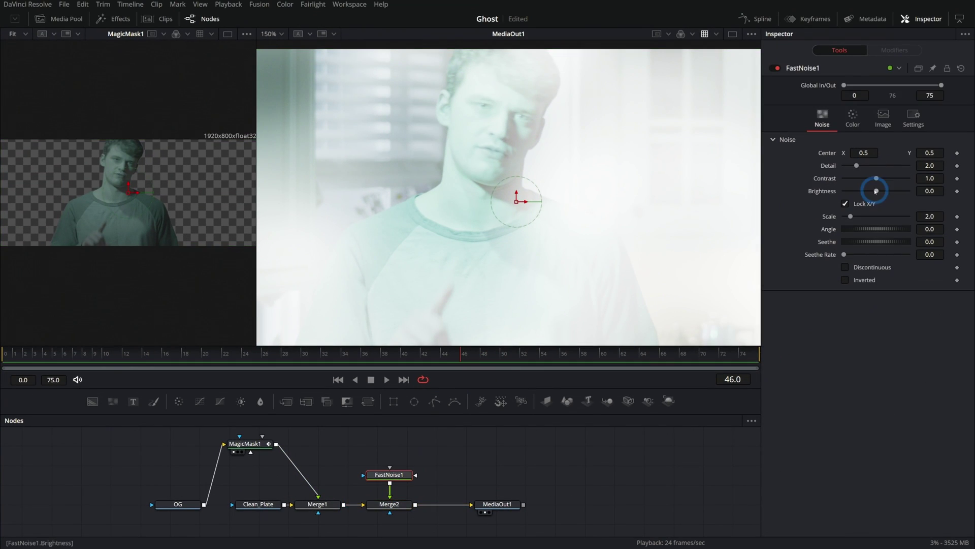
- Set noise Detail to 10, and Merge2 to Screen mode at Blend 0.276
drag(857, 165, 908, 166)
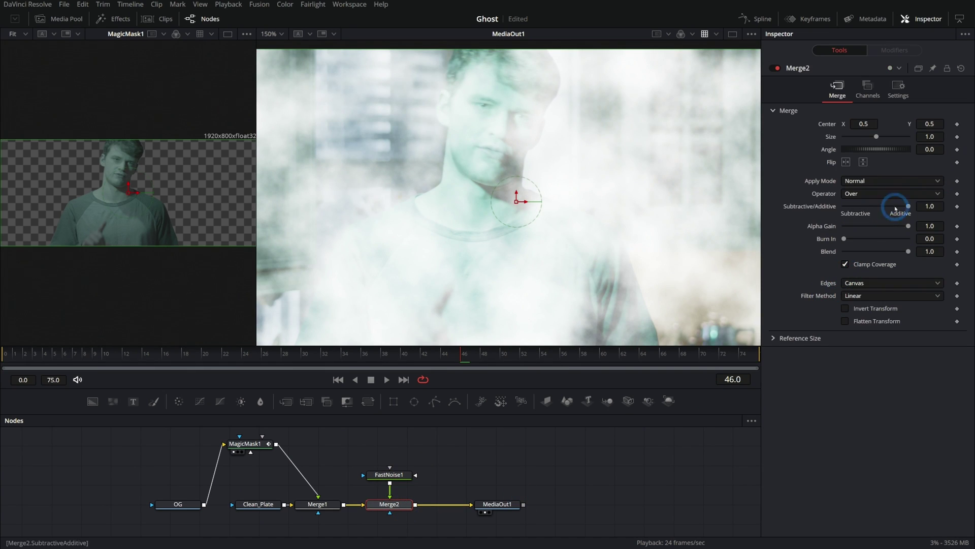
click(876, 181)
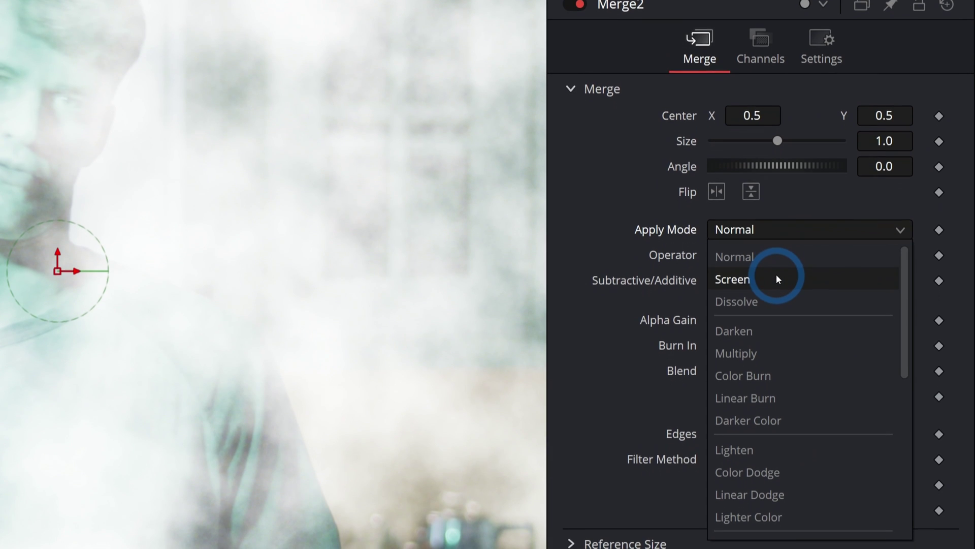
click(877, 205)
click(776, 273)
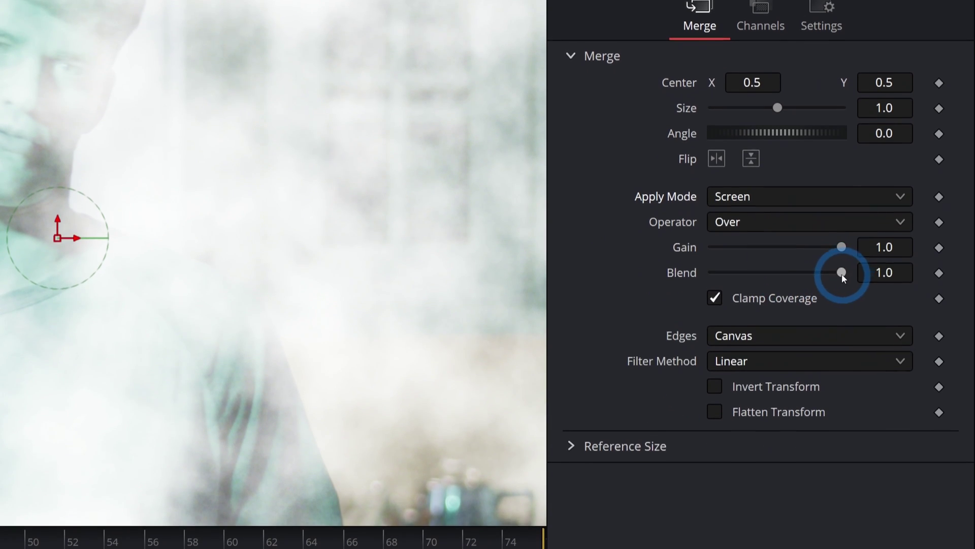
drag(841, 305, 745, 314)
drag(743, 273, 747, 273)
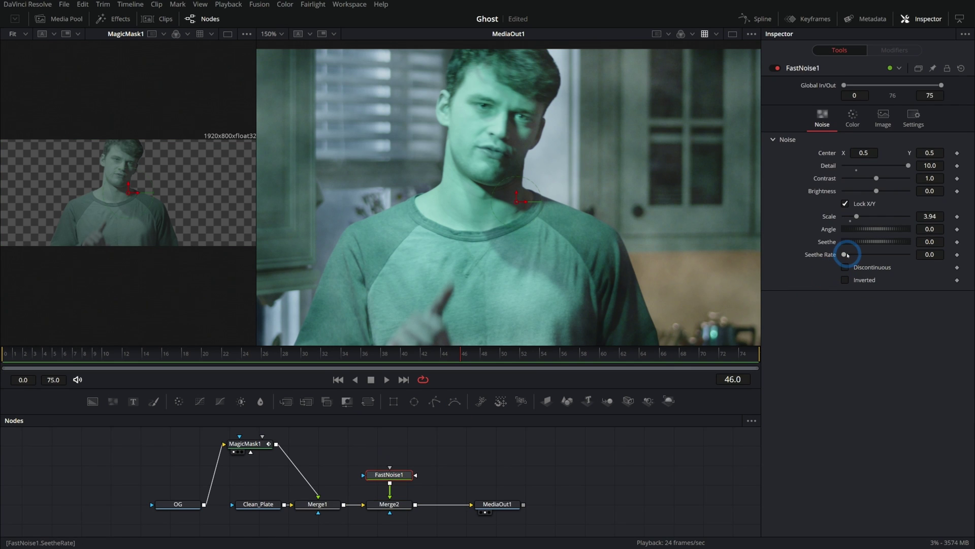
- Set FastNoise1's Seethe Rate to 0.087 and preview the seething noise
drag(848, 255, 848, 255)
click(439, 353)
drag(440, 353, 561, 353)
drag(847, 256, 849, 255)
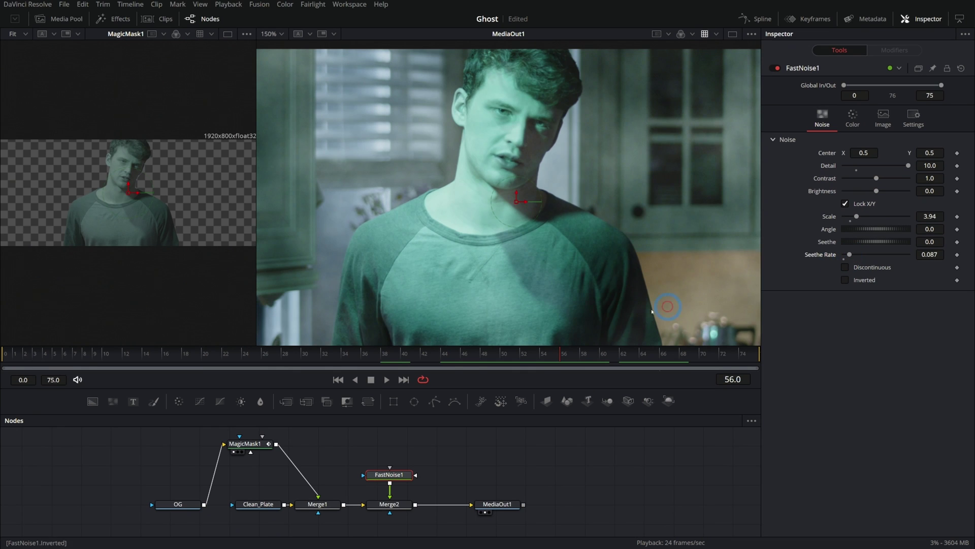
drag(326, 353, 589, 353)
key(space)
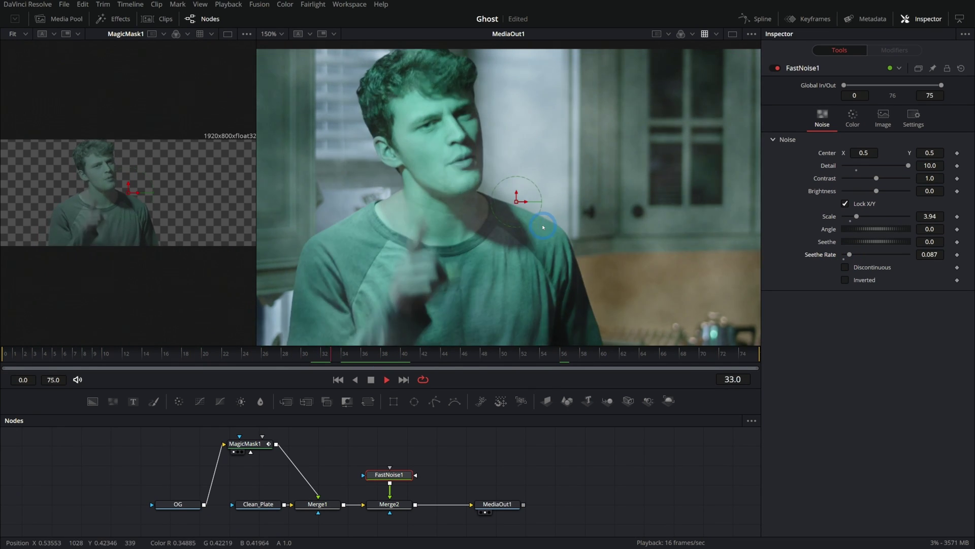
key(space)
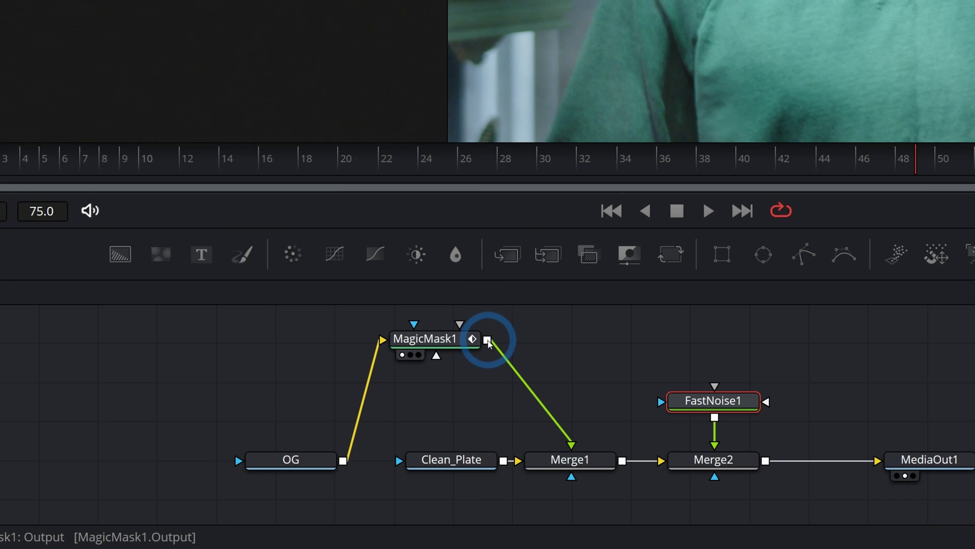
- Use MagicMask1 as Merge2's mask and raise Merge2's blend to 0.402
drag(275, 444, 385, 512)
drag(492, 476, 490, 475)
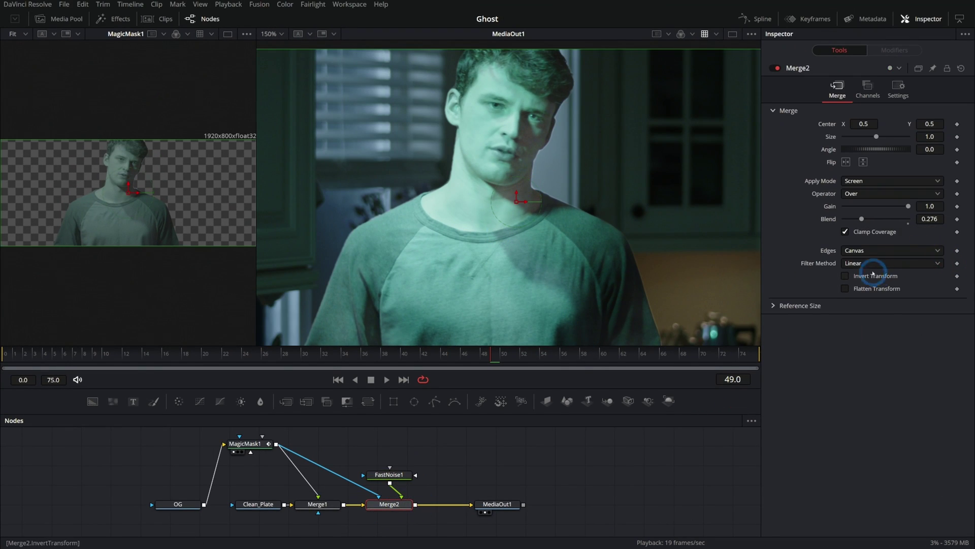
mouse_move(861, 223)
mouse_down()
mouse_move(906, 219)
mouse_move(869, 221)
mouse_up()
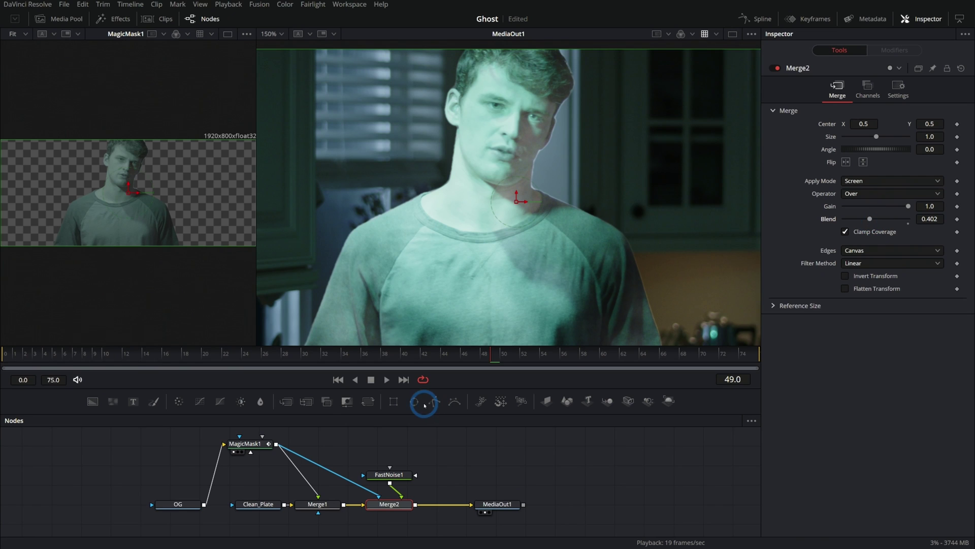
- Mask FastNoise1 with a wide Rectangle moved to the frame bottom, Soft Edge 0.1071
drag(394, 402, 389, 467)
drag(514, 209, 492, 320)
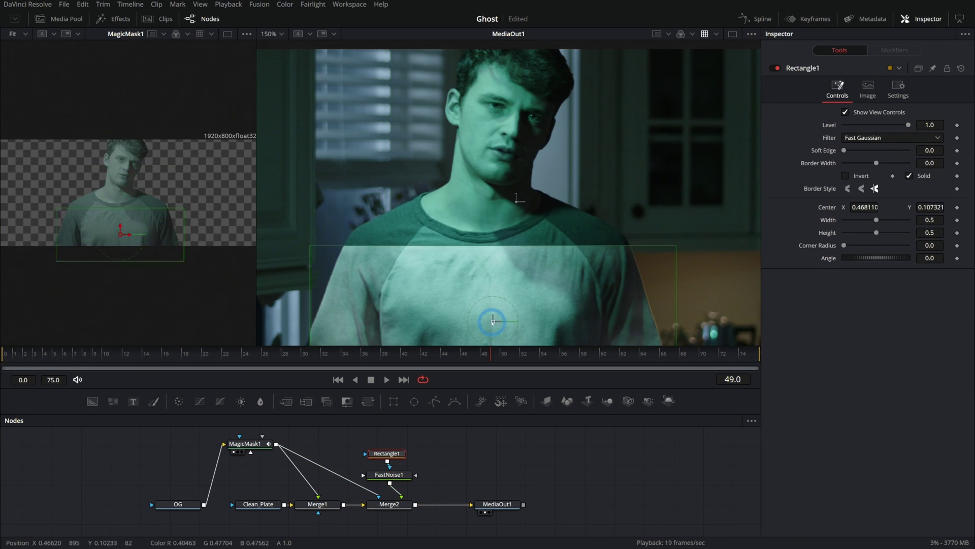
drag(676, 301, 777, 309)
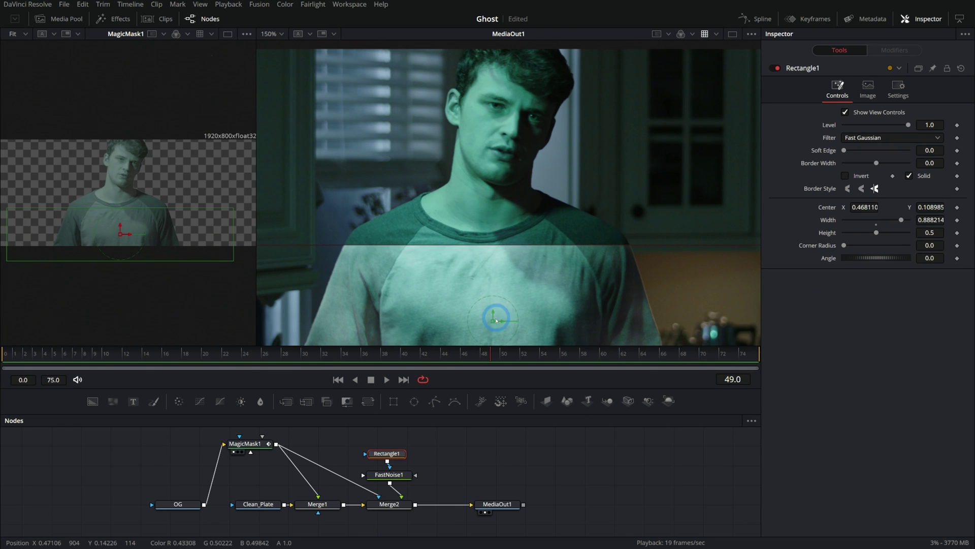
drag(500, 308, 494, 316)
drag(843, 150, 869, 155)
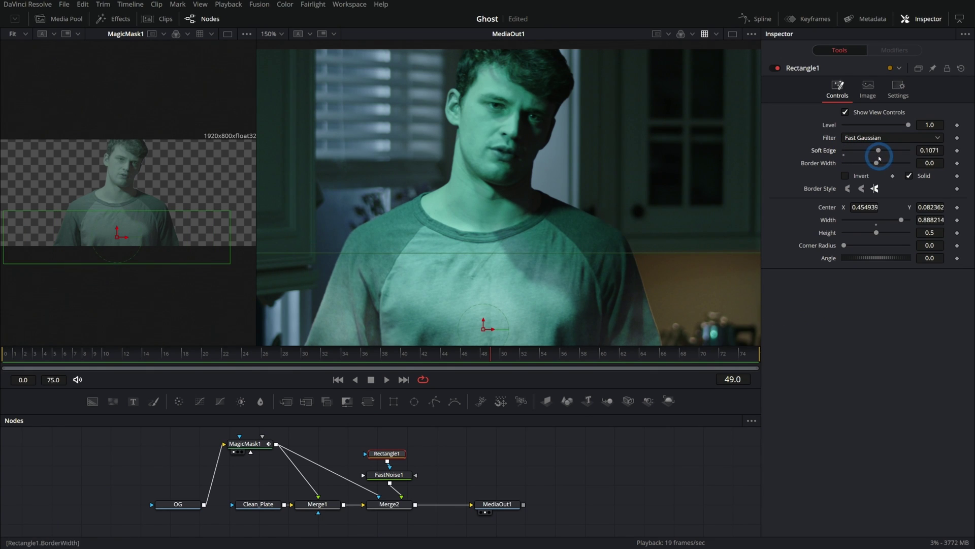
click(619, 262)
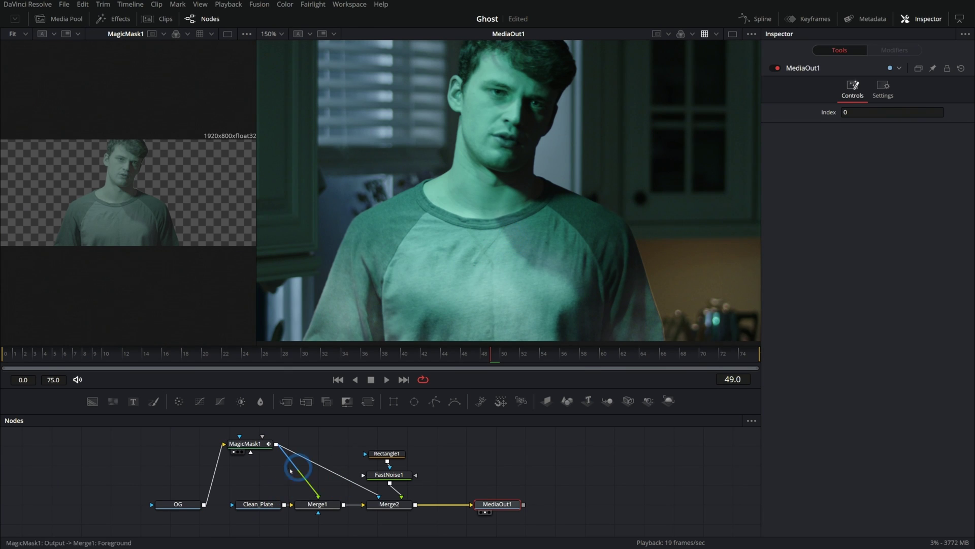
drag(454, 388, 455, 348)
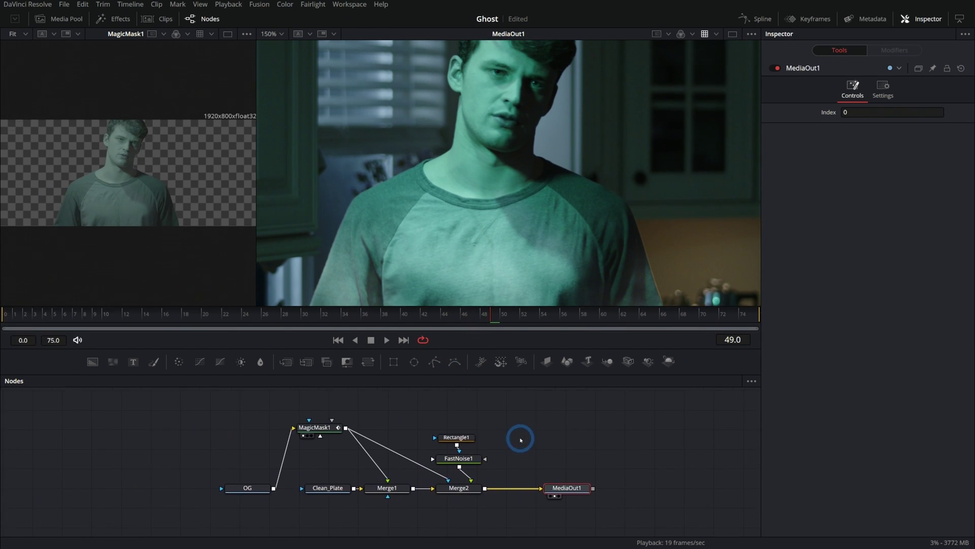
- Pull the FastNoise1, Rectangle1 and Merge2 branch out of the main node flow
scroll(650, 255, up, 2)
scroll(650, 255, up, 4)
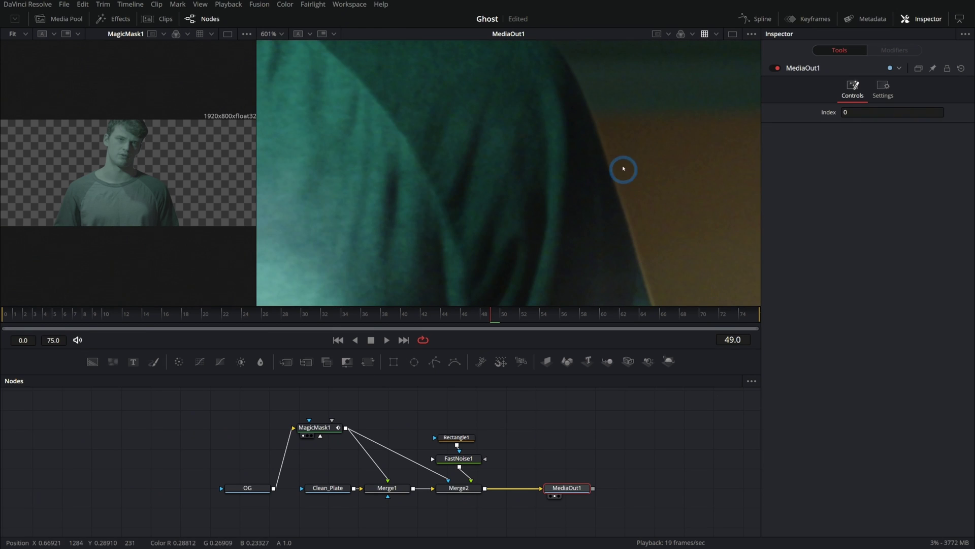
scroll(659, 268, down, 3)
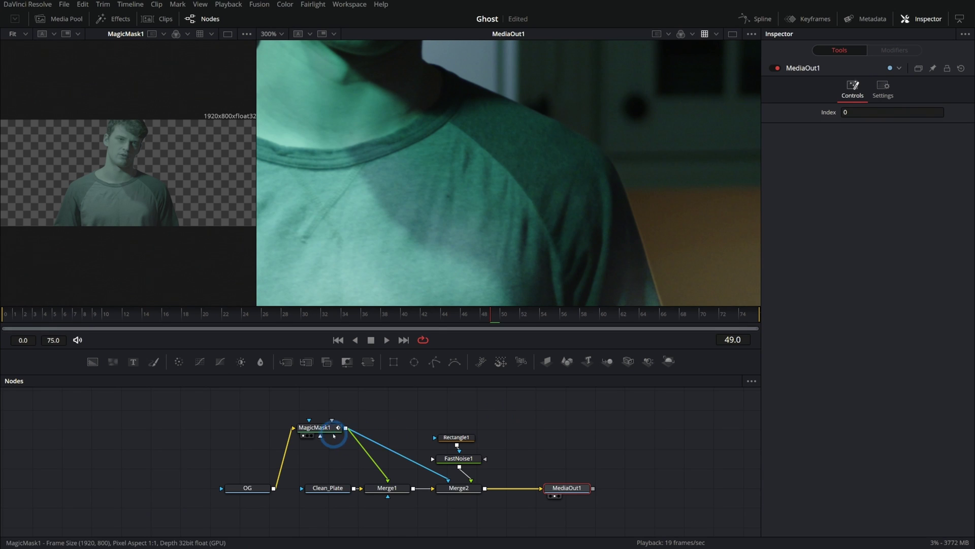
scroll(157, 194, up, 5)
scroll(157, 194, down, 4)
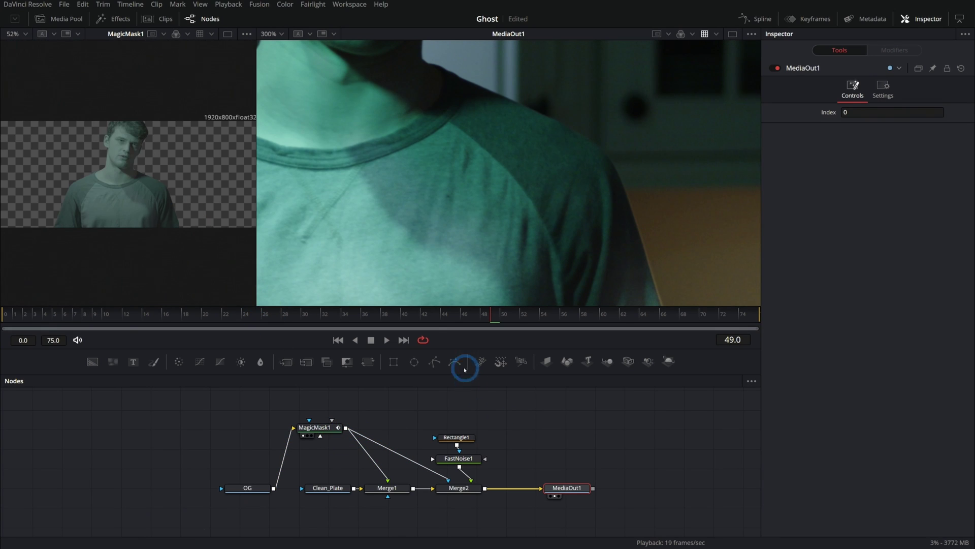
scroll(568, 186, down, 3)
scroll(569, 188, down, 3)
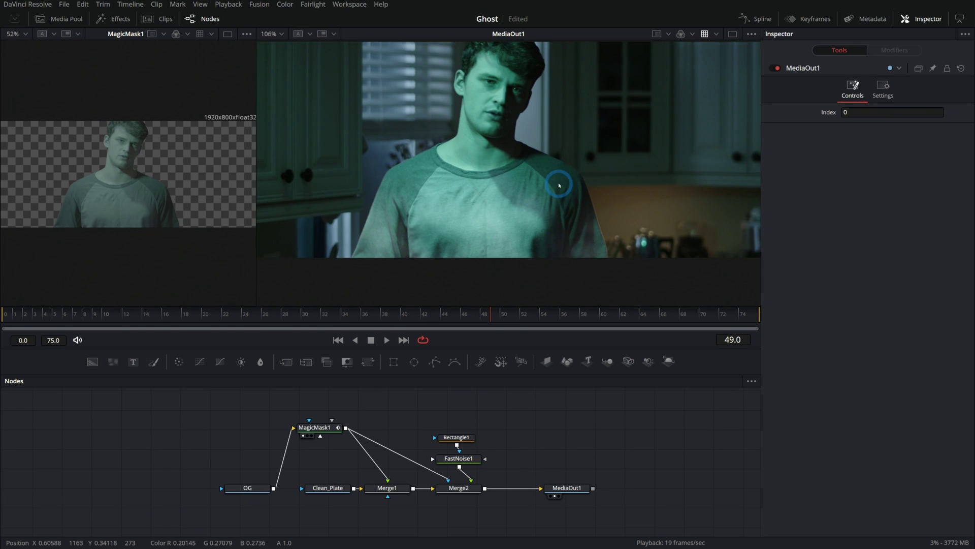
drag(512, 432, 635, 433)
drag(466, 466, 489, 477)
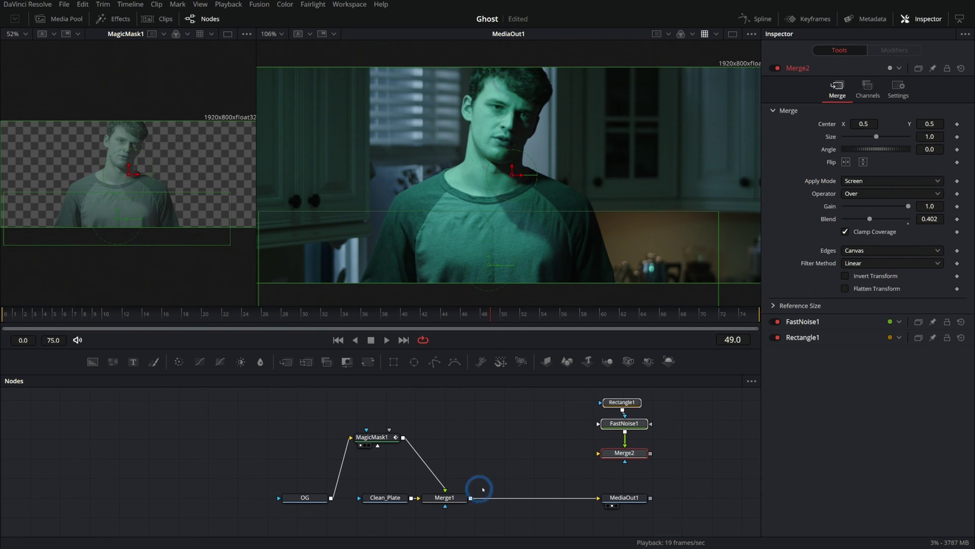
click(474, 477)
- Rewire OG into Merge1 without MagicMask1 and lower Merge1's blend to 0.811
drag(381, 497, 465, 432)
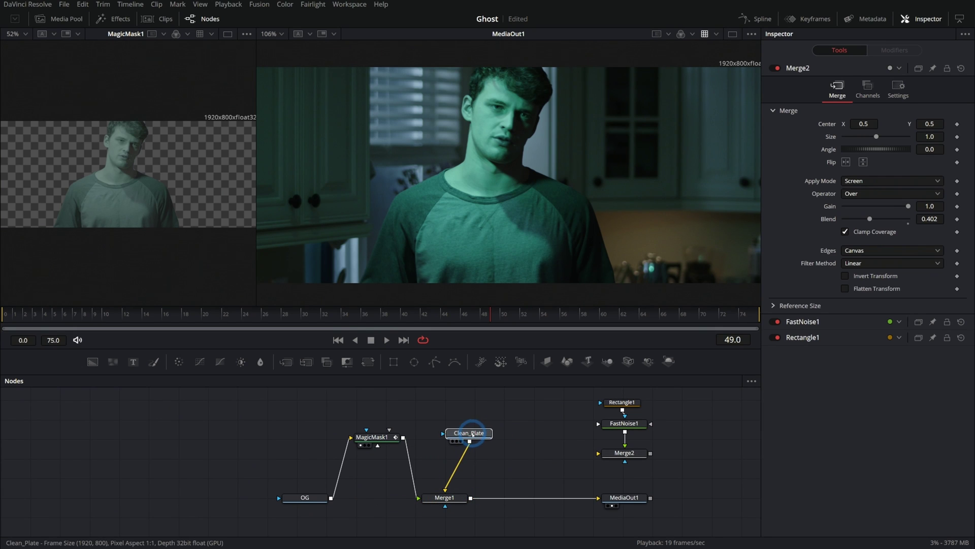
drag(304, 497, 247, 496)
click(403, 490)
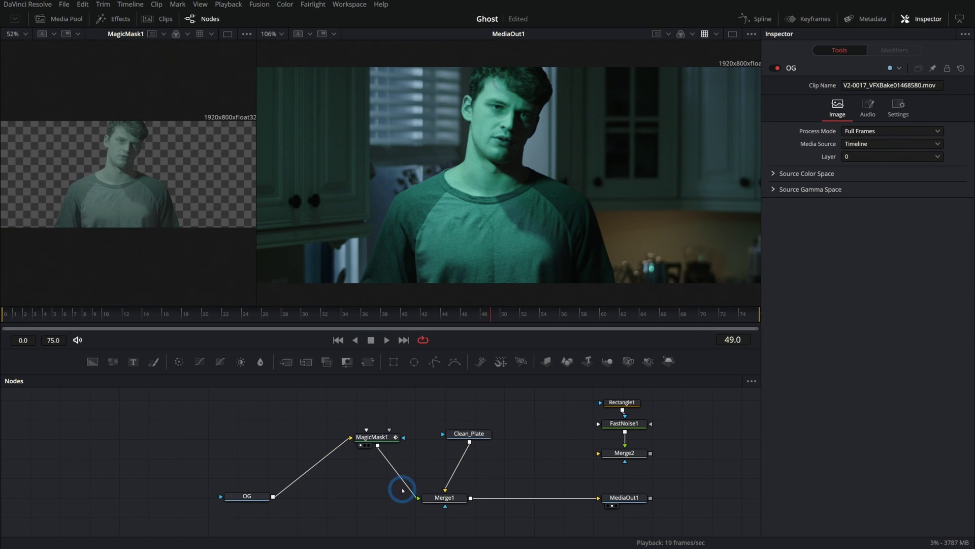
drag(406, 488, 355, 490)
drag(274, 496, 442, 497)
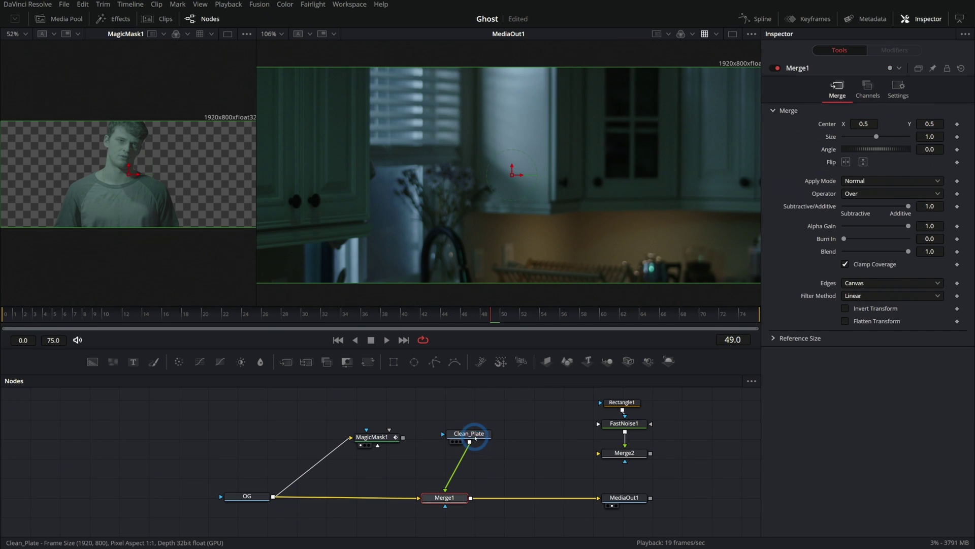
click(453, 436)
click(445, 498)
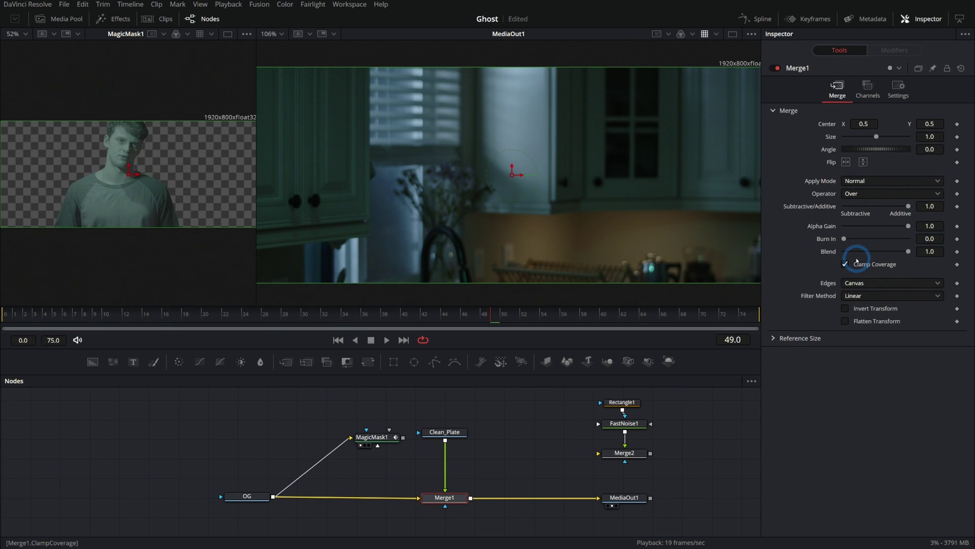
mouse_move(909, 251)
mouse_down()
mouse_move(877, 251)
mouse_move(902, 251)
mouse_move(894, 254)
mouse_up()
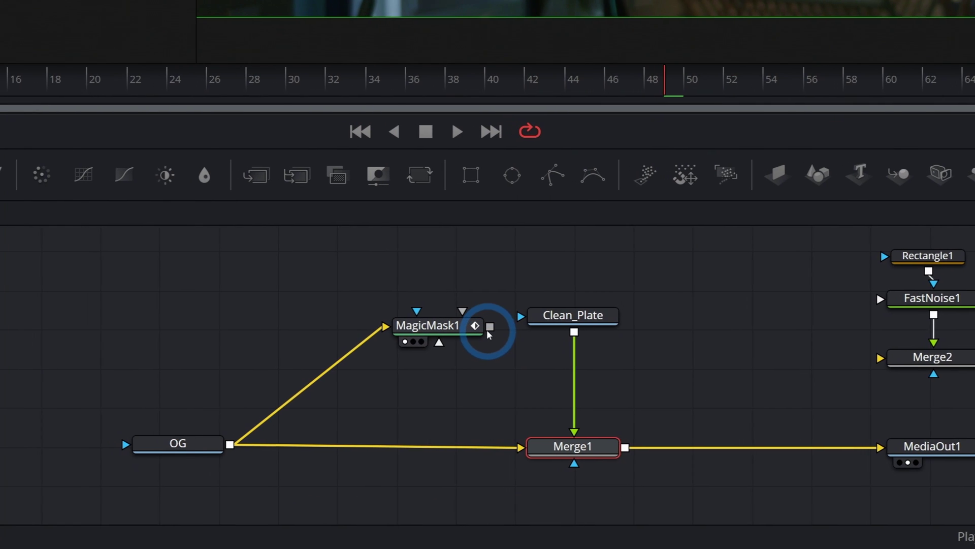
- Connect MagicMask1 as Merge1's mask and raise its Matte Blur to 5.28
drag(489, 328, 569, 455)
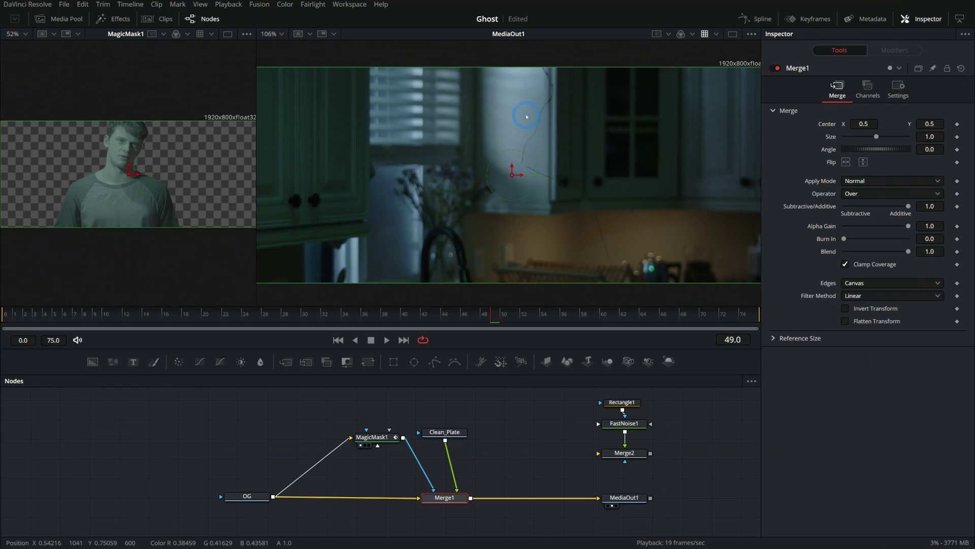
scroll(578, 161, up, 5)
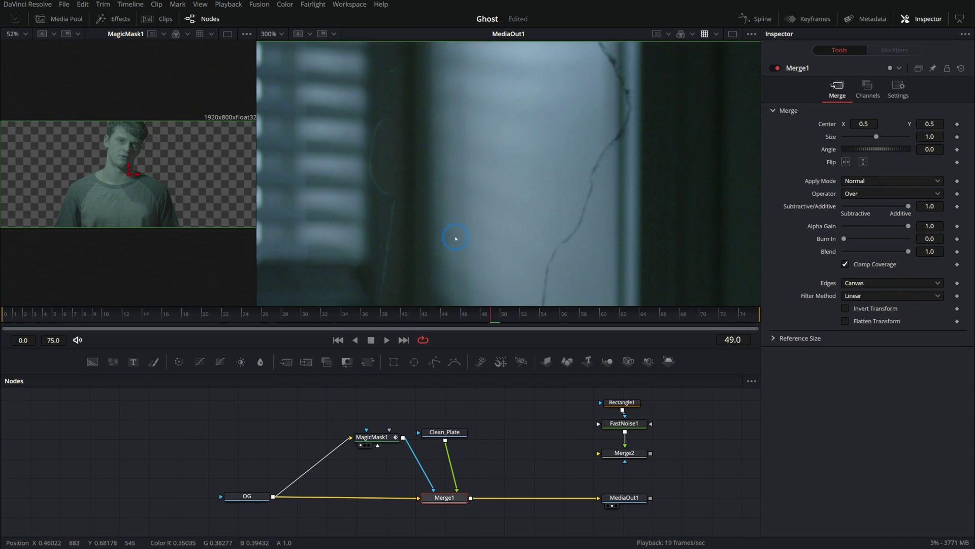
scroll(455, 238, down, 3)
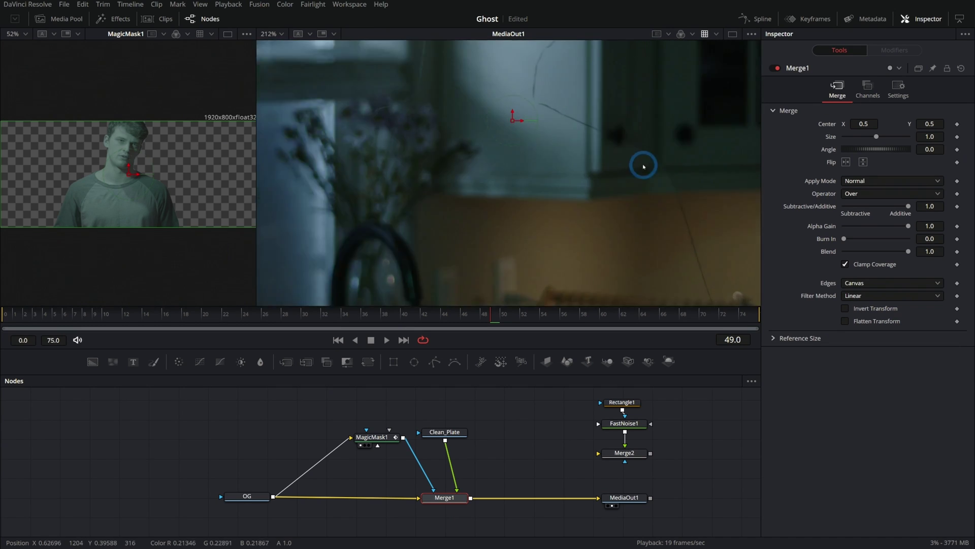
scroll(643, 166, up, 2)
click(375, 437)
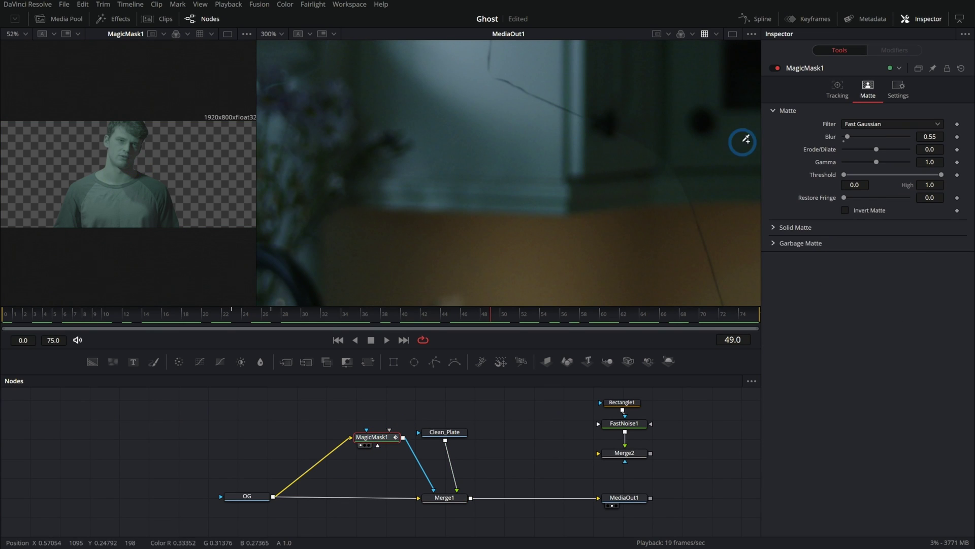
drag(849, 137, 878, 137)
- Lower Merge1's blend to 0.307 and play back the faint ghost
scroll(649, 146, down, 2)
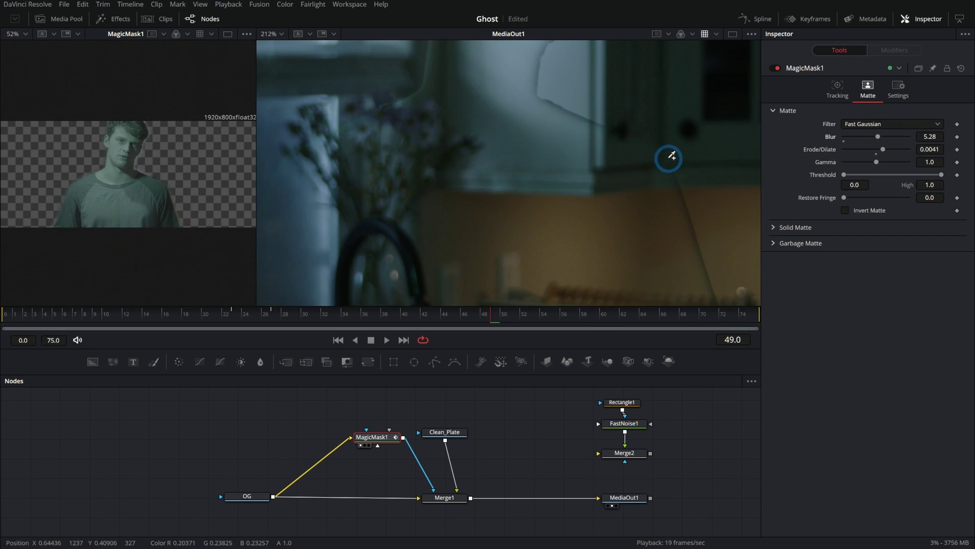
click(443, 496)
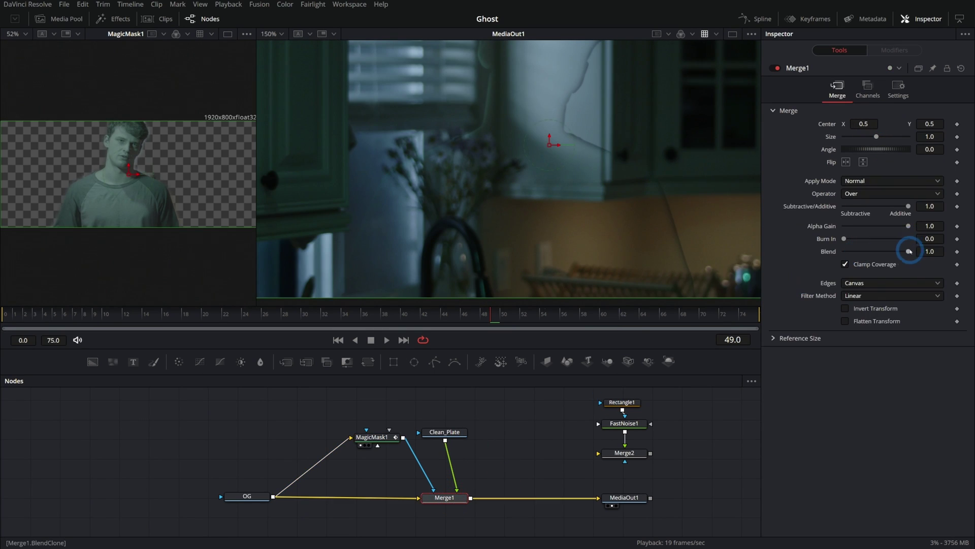
drag(909, 251, 860, 252)
scroll(552, 234, down, 1)
scroll(581, 203, up, 10)
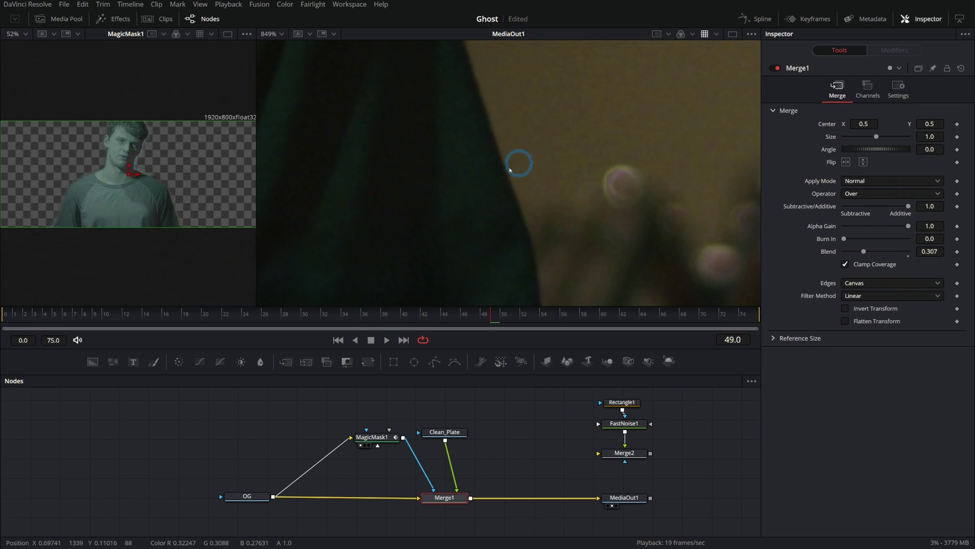
scroll(521, 177, down, 10)
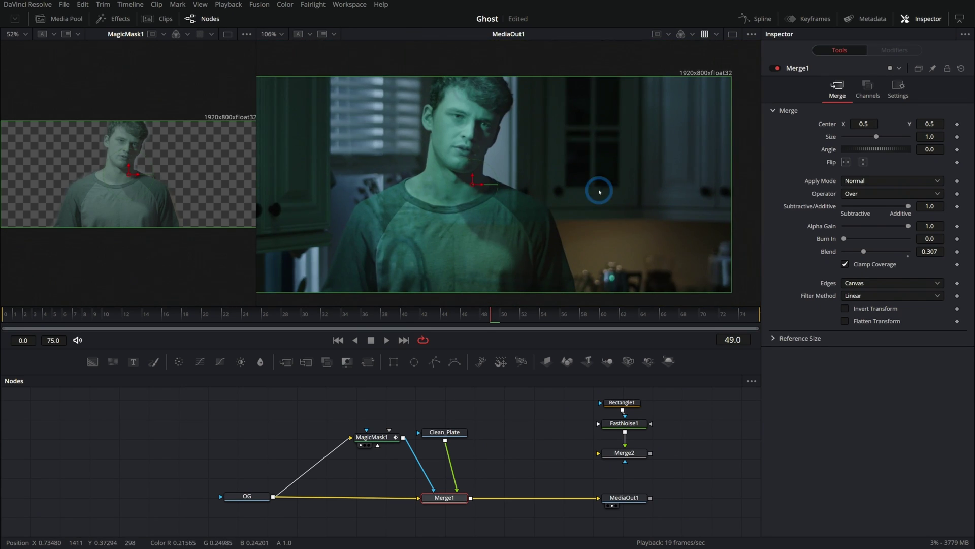
scroll(474, 226, up, 2)
drag(509, 241, 559, 225)
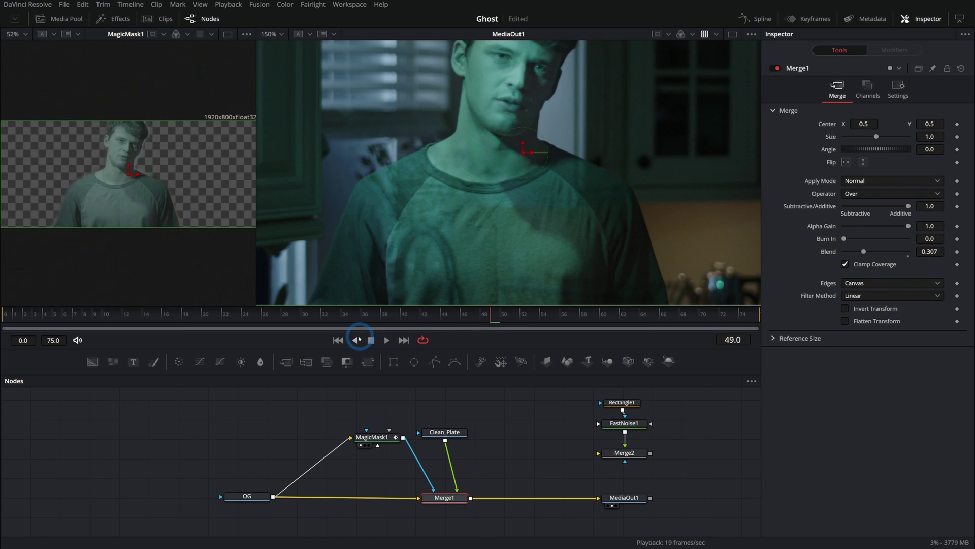
click(377, 340)
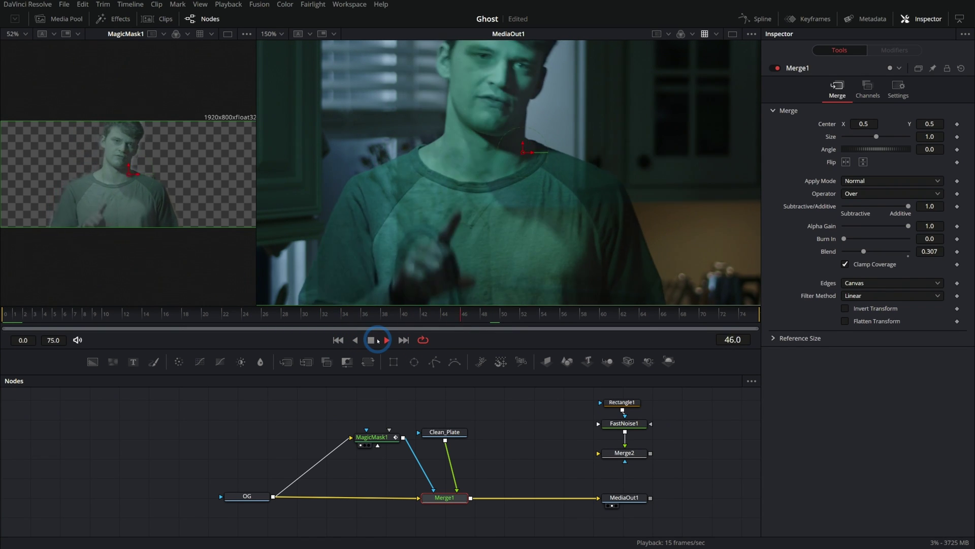
- Move the noise group in before MediaOut1 and use MagicMask1 as Merge2's mask
click(557, 453)
drag(682, 485, 592, 391)
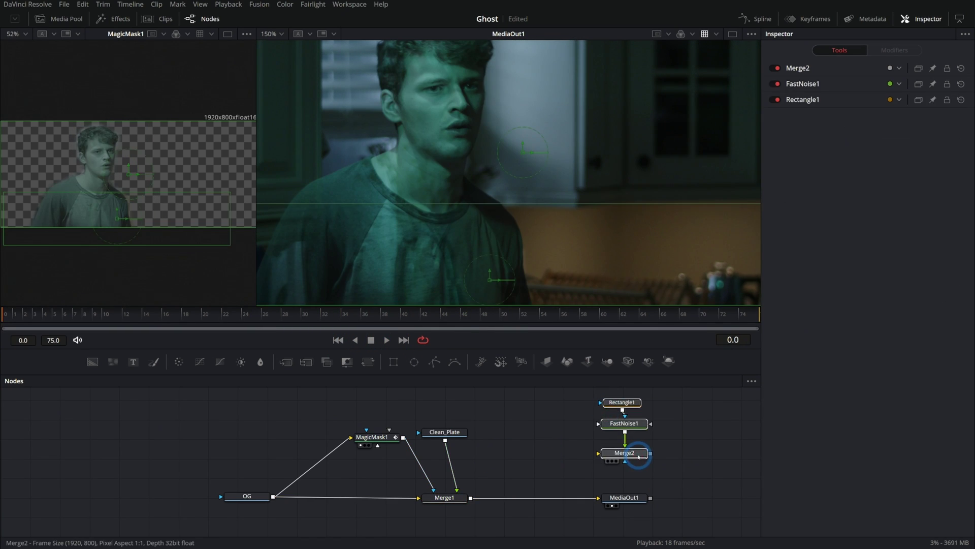
drag(625, 454, 547, 498)
drag(403, 437, 547, 505)
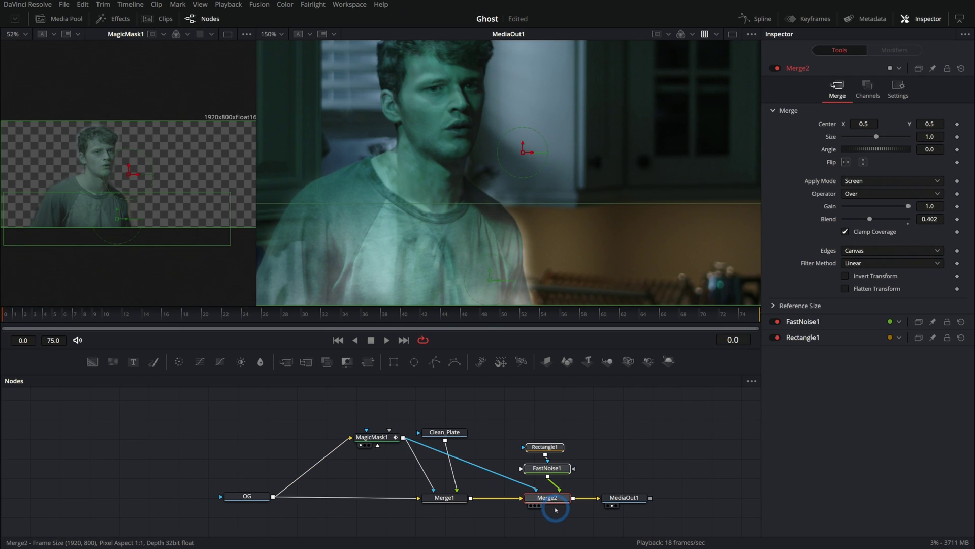
- Preview the noise-textured ghost in one large viewer, then add a Color Corrector node
click(663, 260)
key(space)
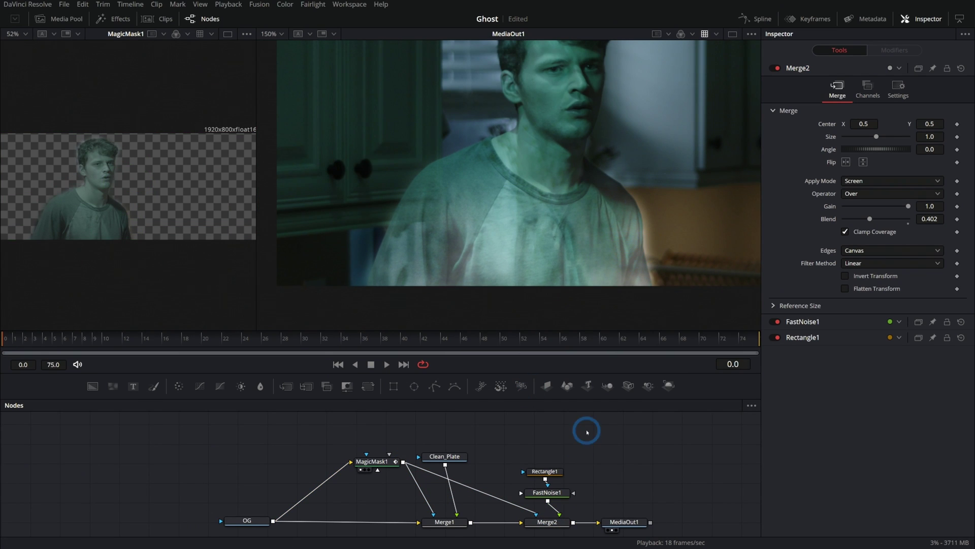
drag(601, 483, 569, 456)
scroll(536, 224, down, 3)
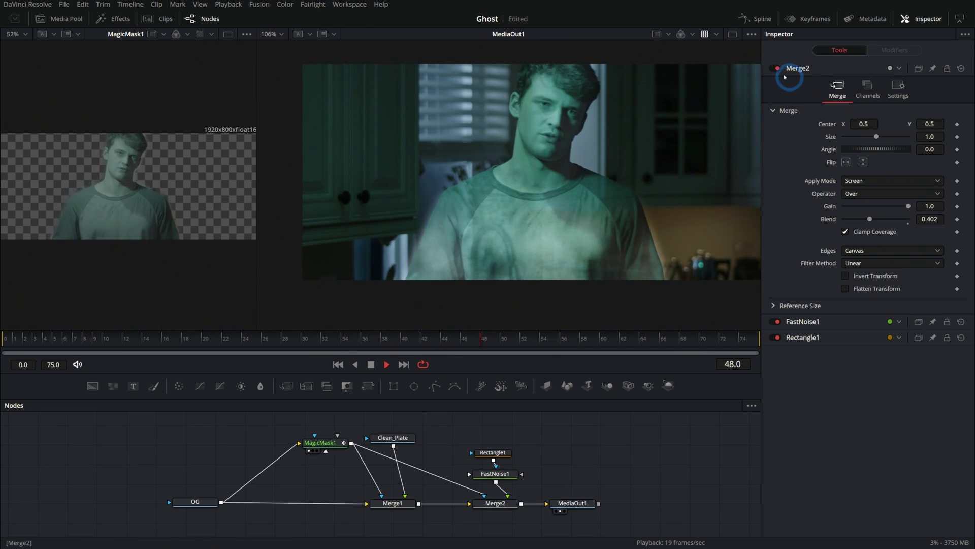
key(space)
key(ctrl+shift+w)
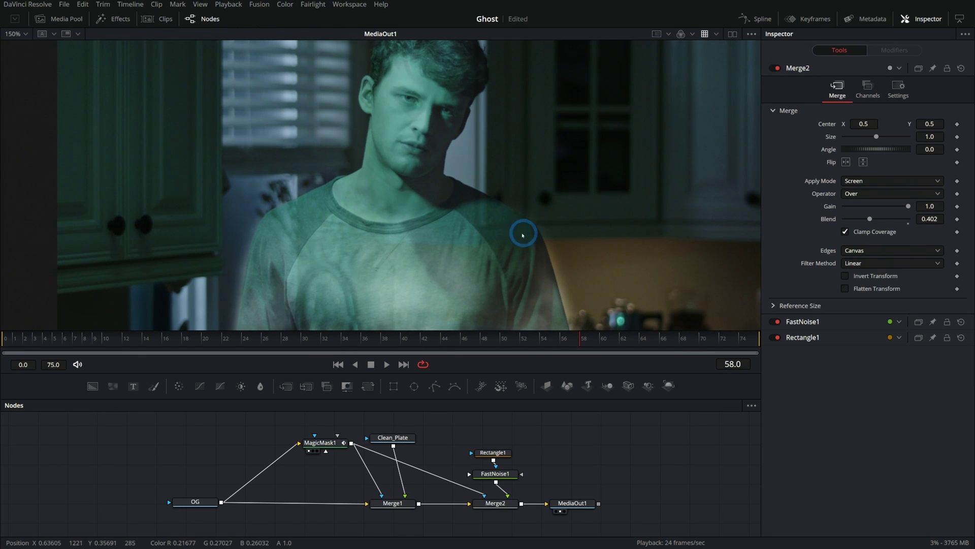
mouse_move(577, 468)
mouse_down()
mouse_move(442, 472)
mouse_move(577, 478)
mouse_up()
drag(81, 524, 355, 429)
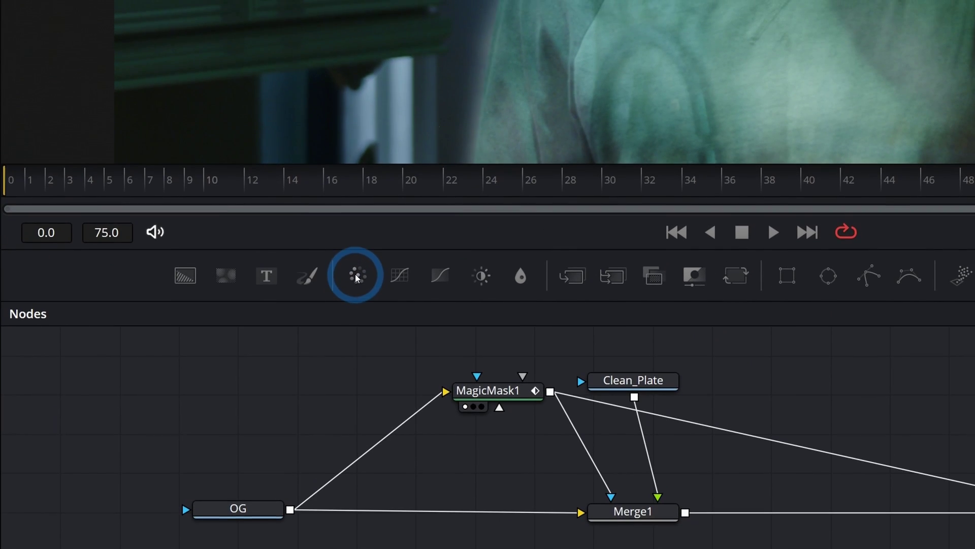
drag(179, 386, 365, 489)
- Insert ColorCorrector1 masked by MagicMask1, tinting the man green with contrast 1.22
drag(504, 431, 607, 455)
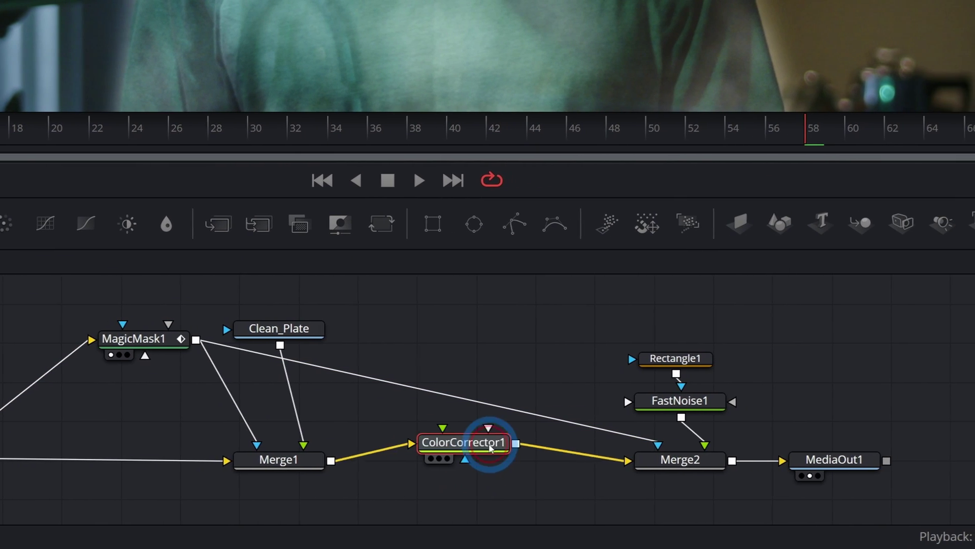
drag(196, 339, 429, 472)
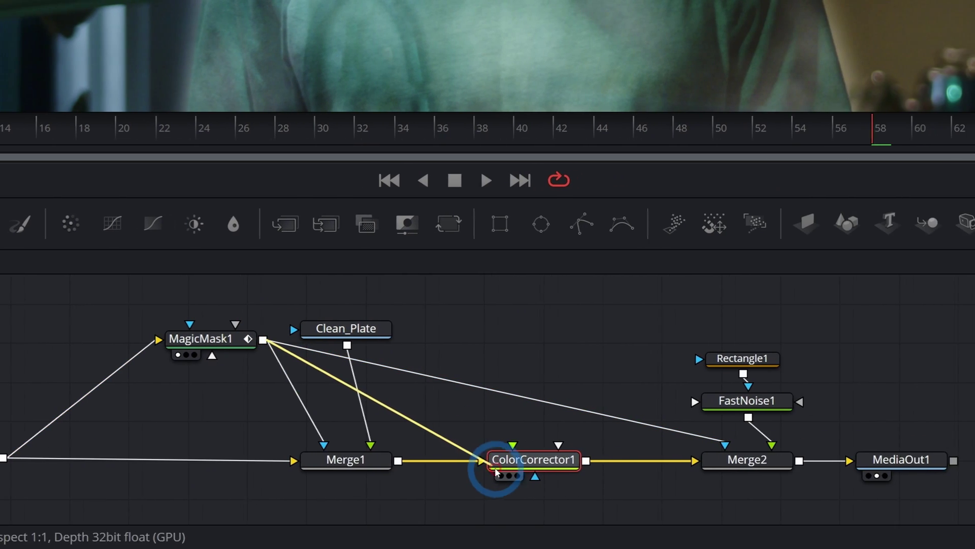
drag(495, 469, 498, 473)
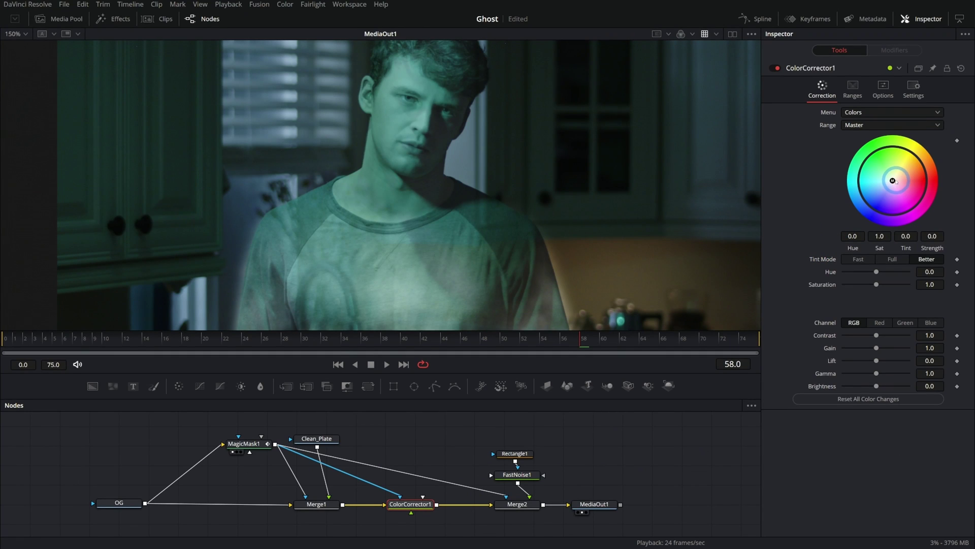
mouse_move(893, 180)
mouse_down()
mouse_move(878, 166)
mouse_move(885, 171)
mouse_up()
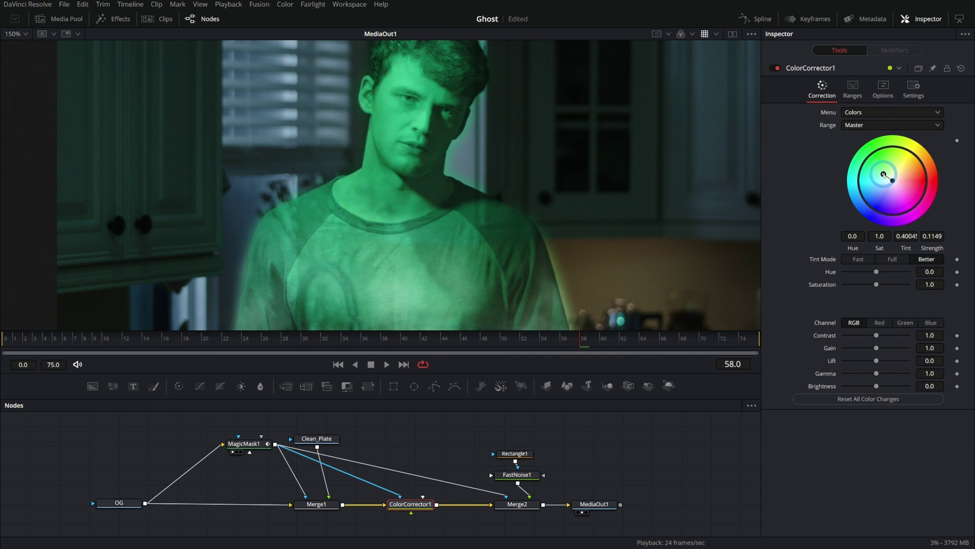
drag(876, 335, 880, 336)
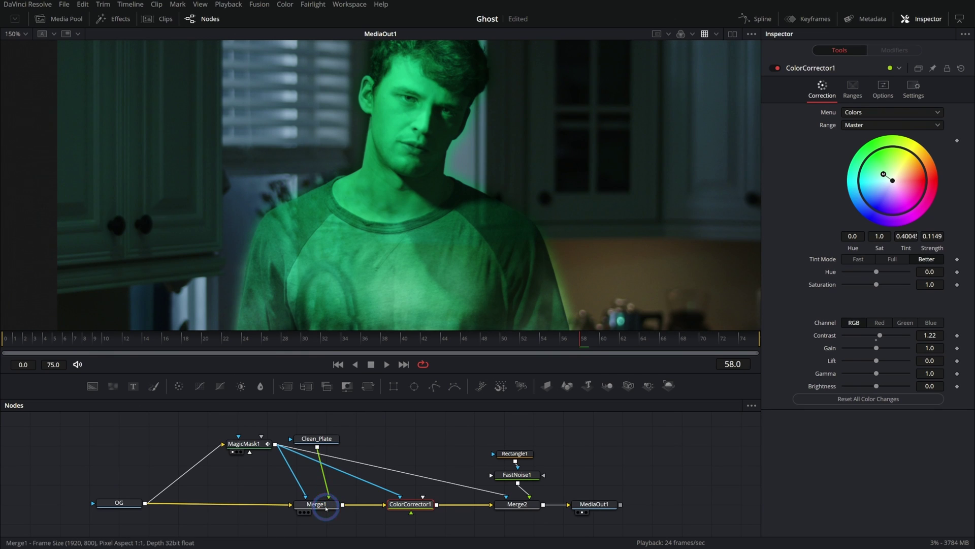
- Raise Merge1's blend to 0.504 and play back the green ghost
click(326, 506)
click(864, 251)
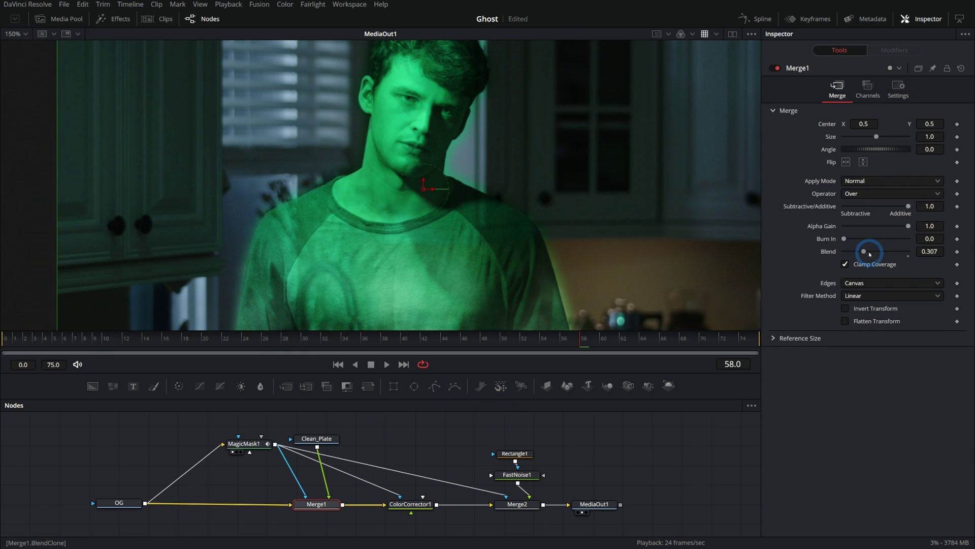
drag(869, 253, 876, 255)
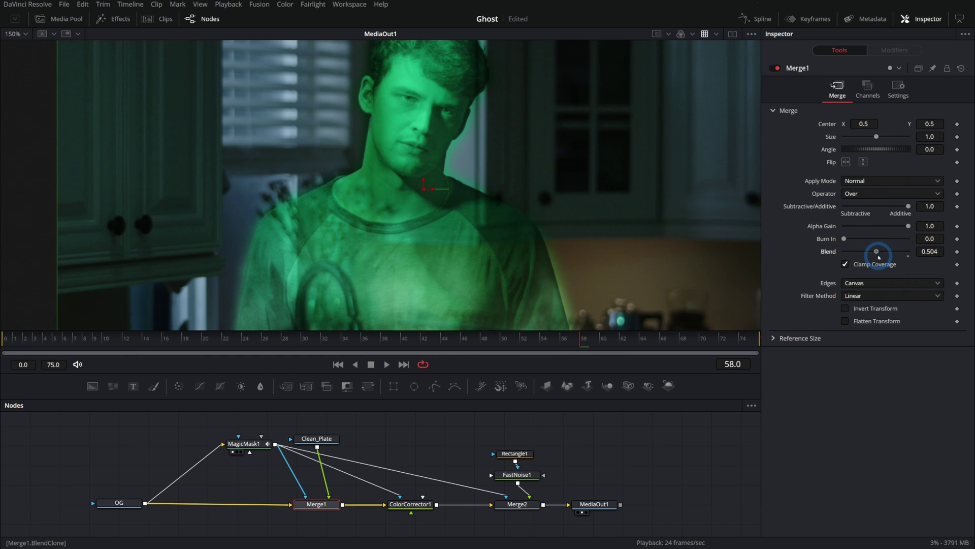
drag(620, 246, 592, 240)
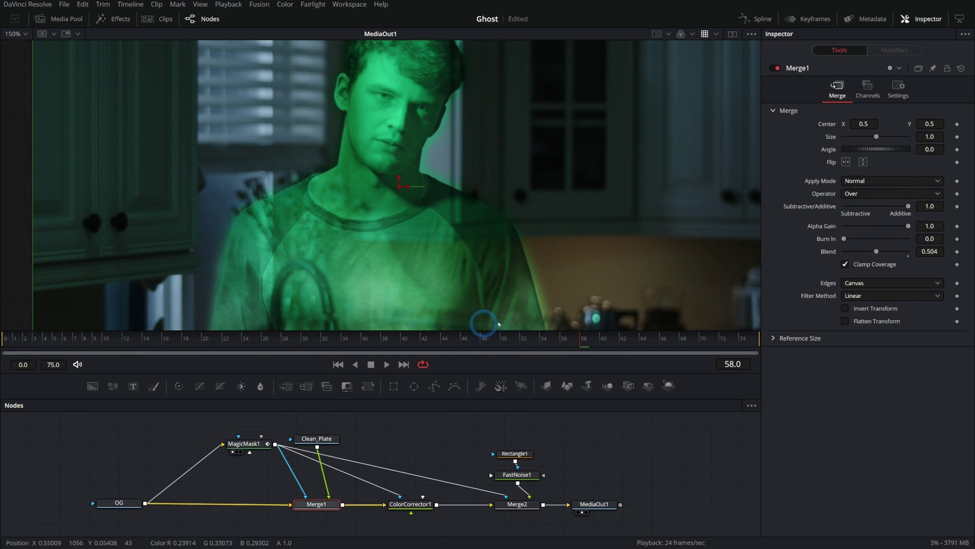
drag(454, 398, 452, 413)
key(space)
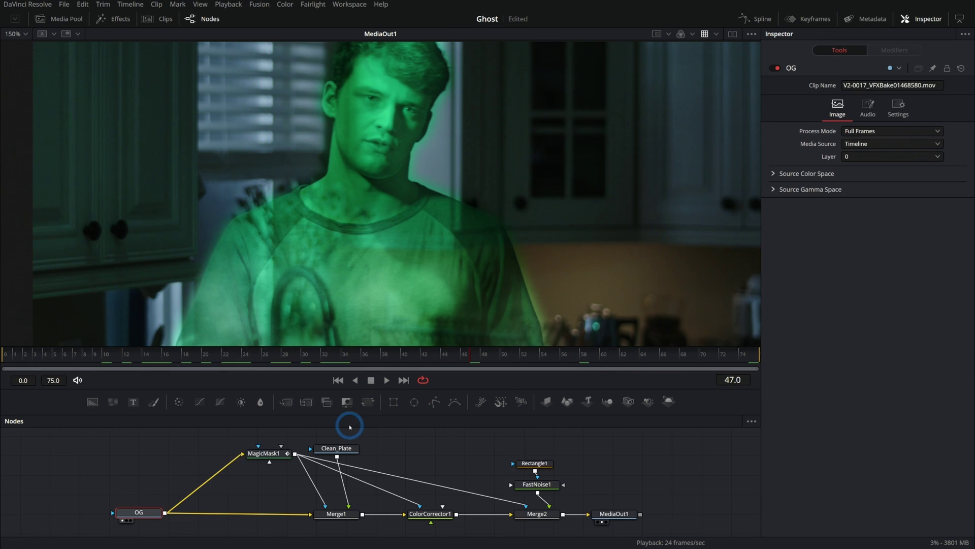
key(1)
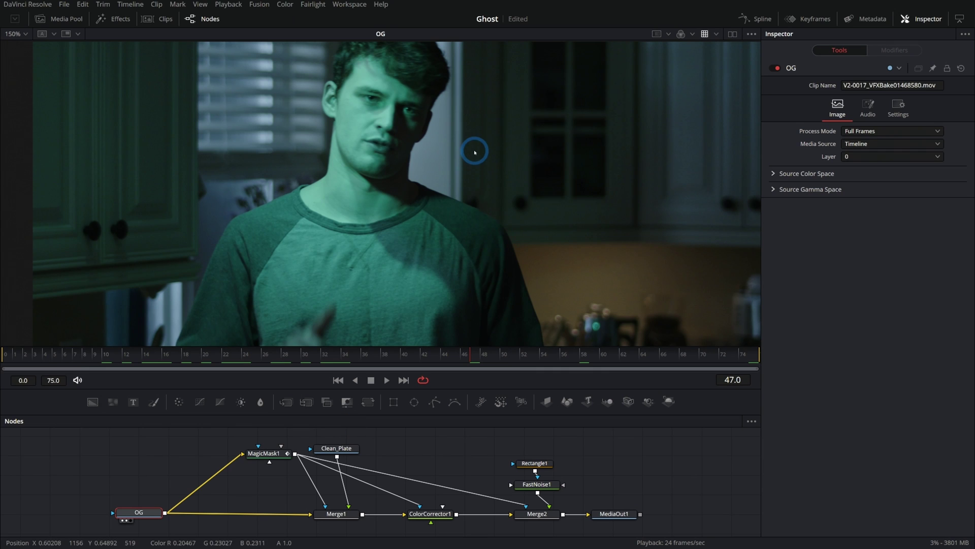
- Inspect MagicMask1's matte, the Clean_Plate clip and the Merge1 ghost composite in the viewer
click(264, 453)
key(1)
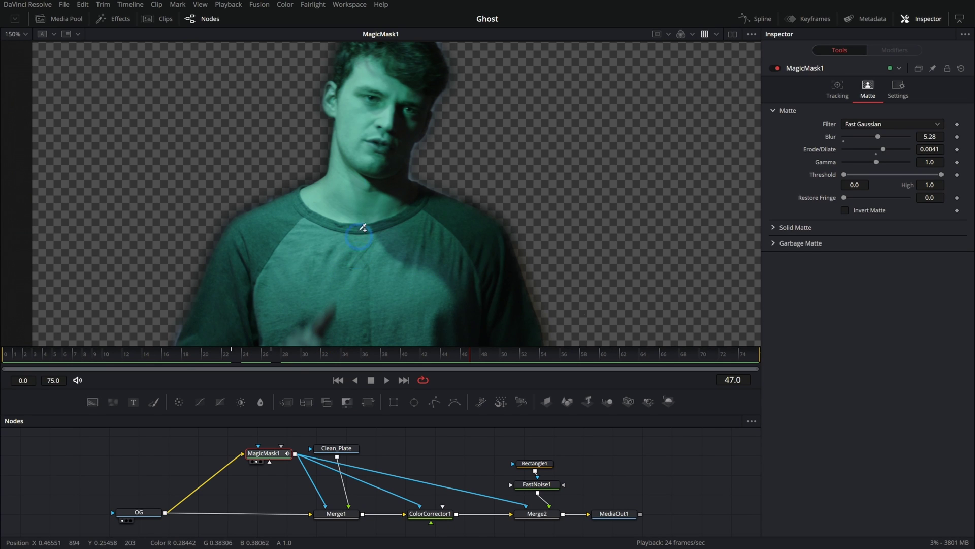
click(681, 34)
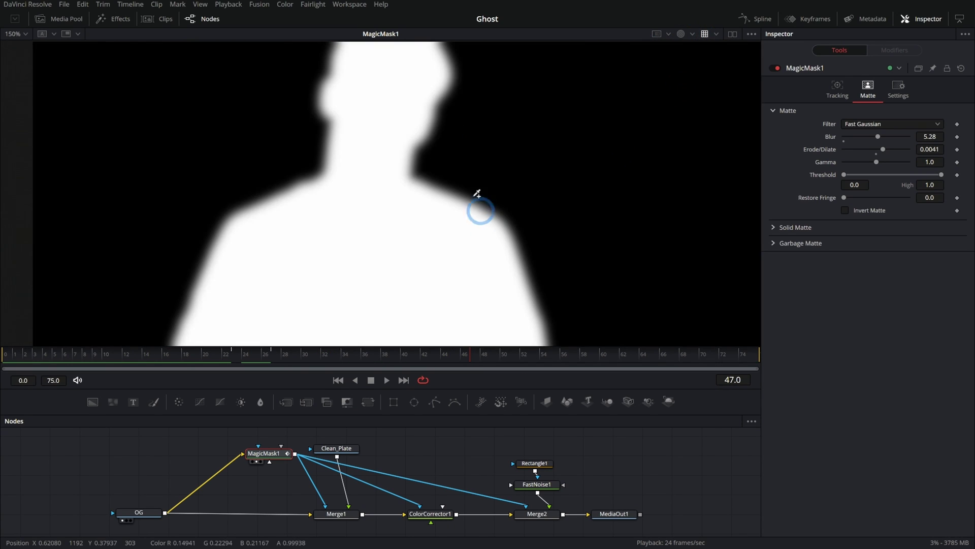
click(681, 33)
click(369, 380)
drag(336, 449, 429, 267)
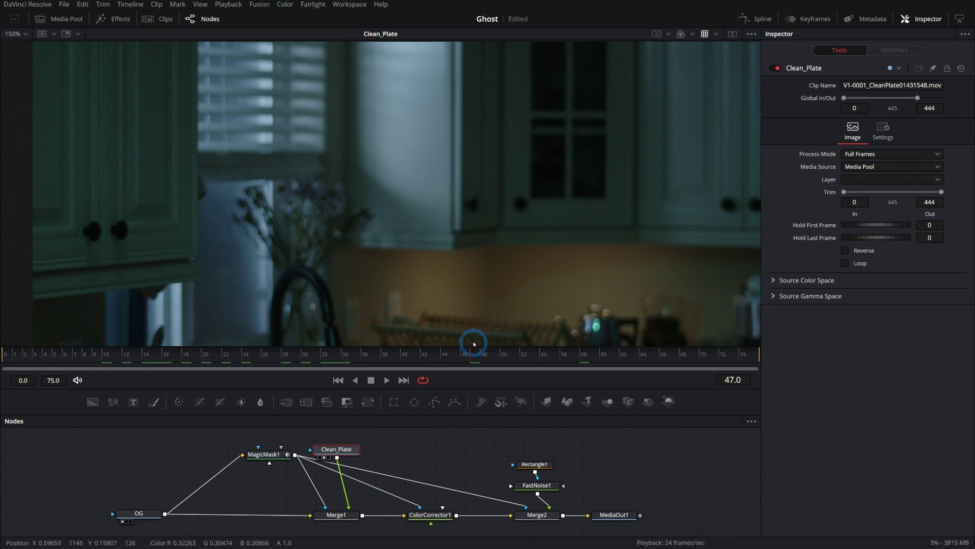
drag(335, 514, 439, 268)
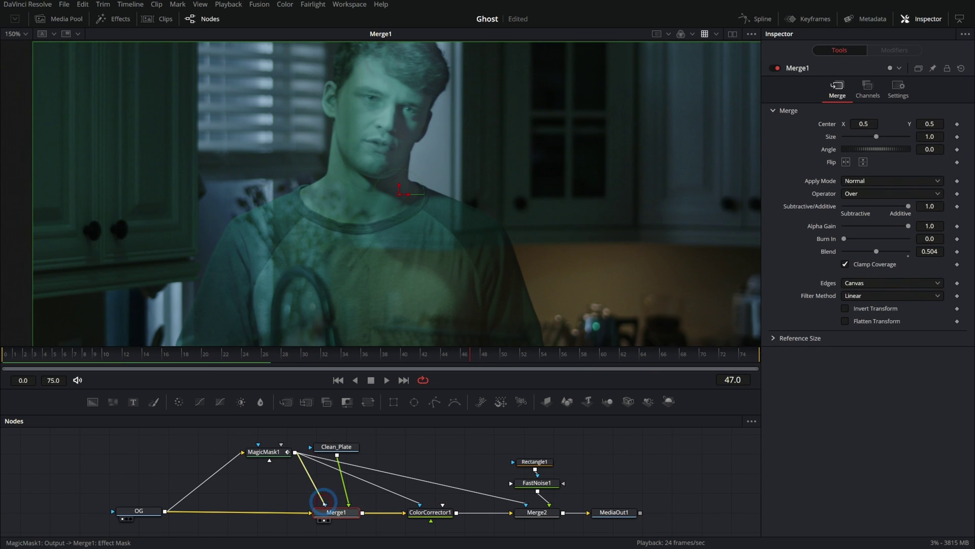
- Mask Clean_Plate with the subject mask and compare Merge1 bypassed and enabled
drag(324, 503, 326, 450)
click(351, 449)
key(1)
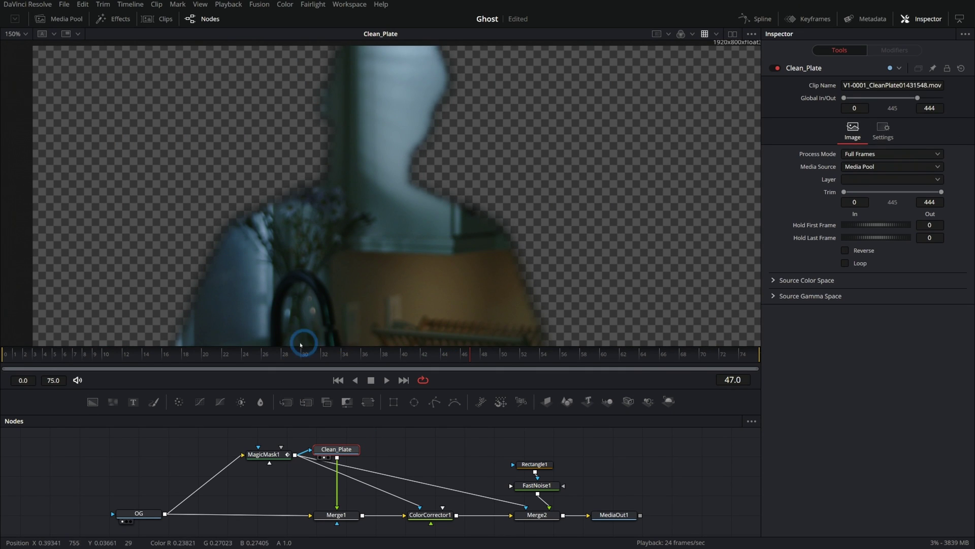
drag(305, 351, 391, 352)
click(346, 515)
key(1)
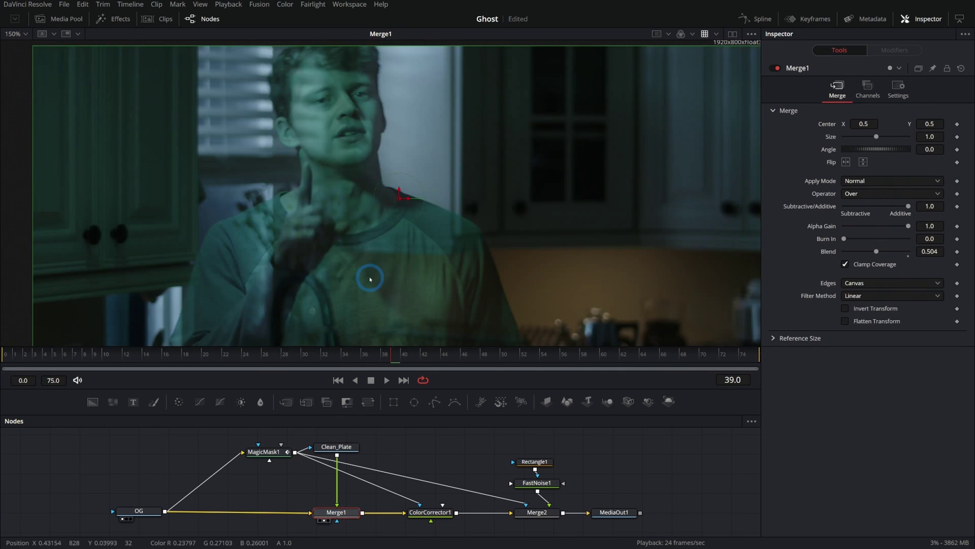
click(776, 69)
click(775, 69)
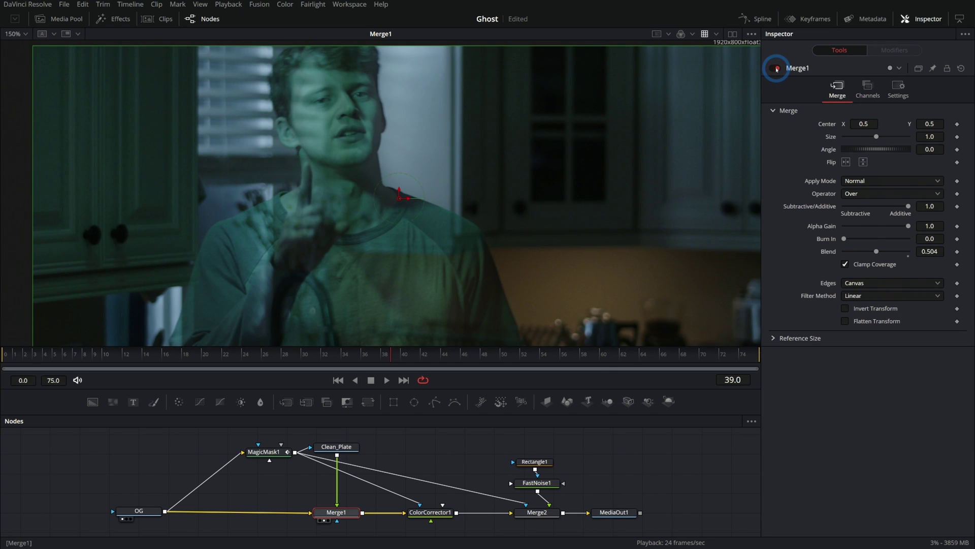
click(430, 512)
- Raise ColorCorrector1's Gain to 1.19 and shift downstream nodes right for room
key(1)
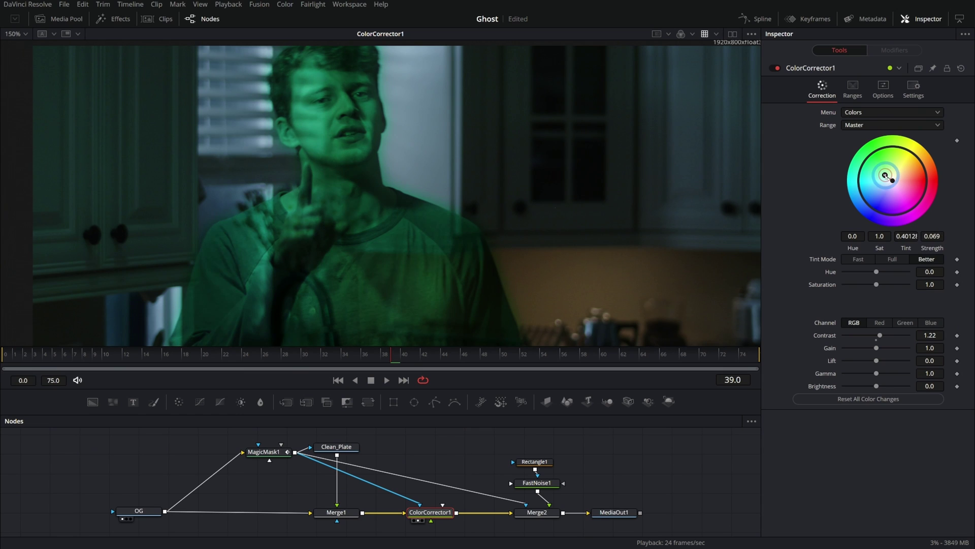
drag(876, 348, 878, 349)
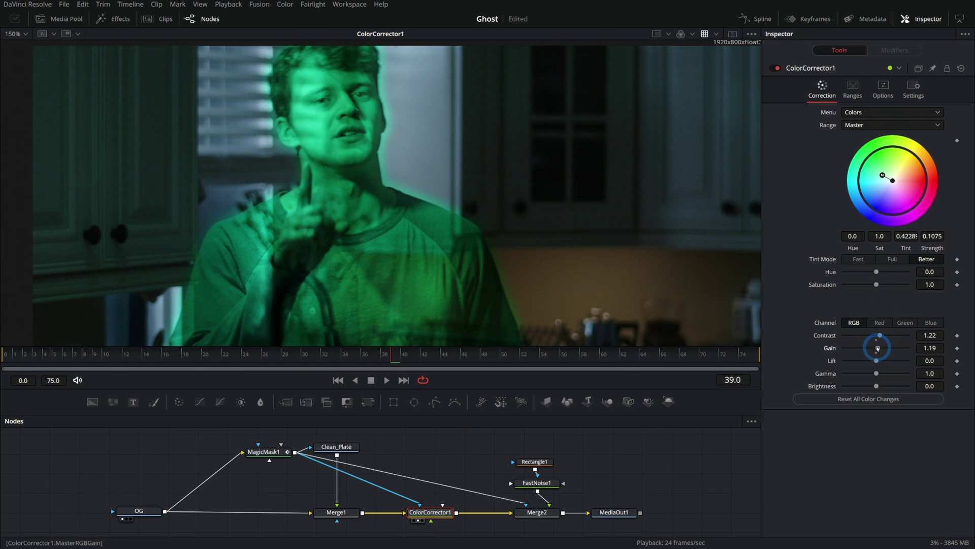
drag(625, 516, 460, 426)
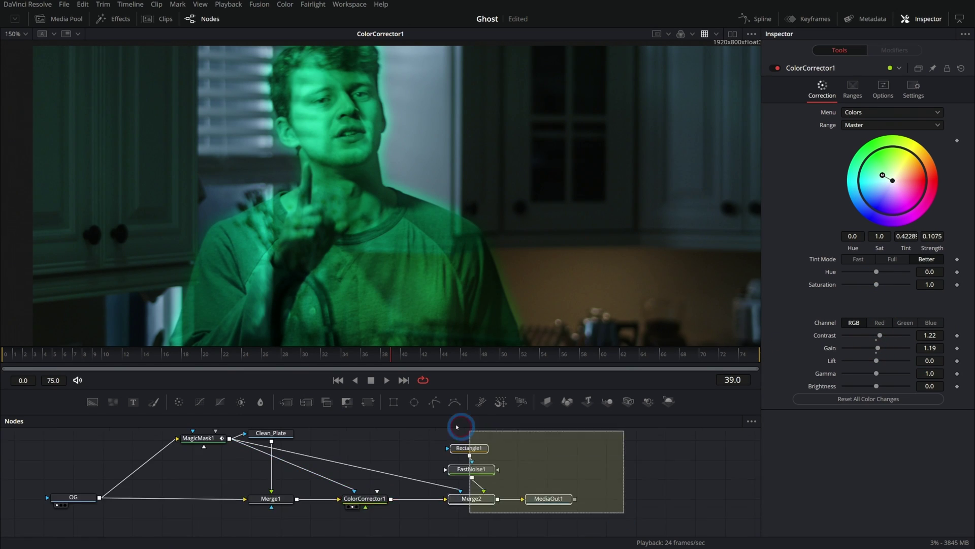
drag(473, 508, 536, 508)
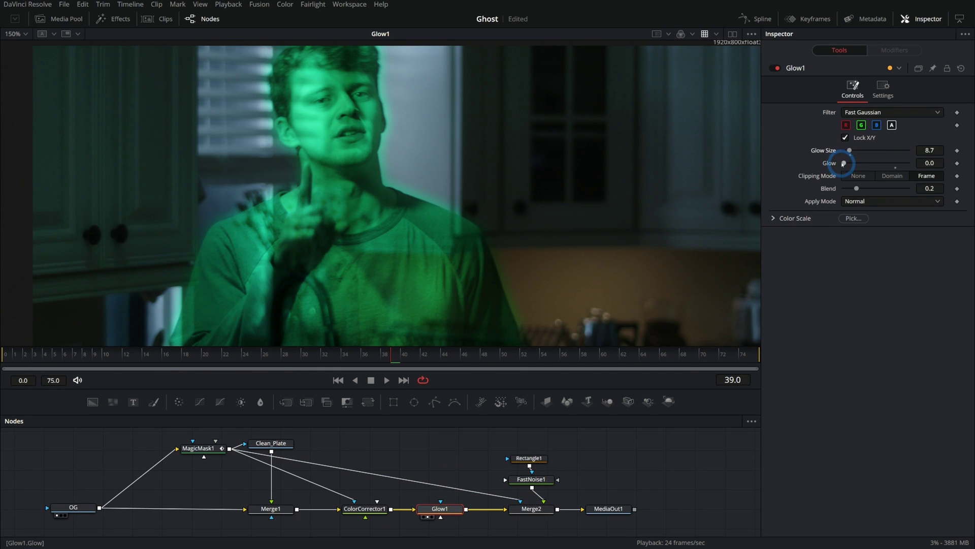
- Set Glow1 to 0.457, mask it with MagicMask1, compare on/off, and lower its blend
drag(860, 163, 868, 163)
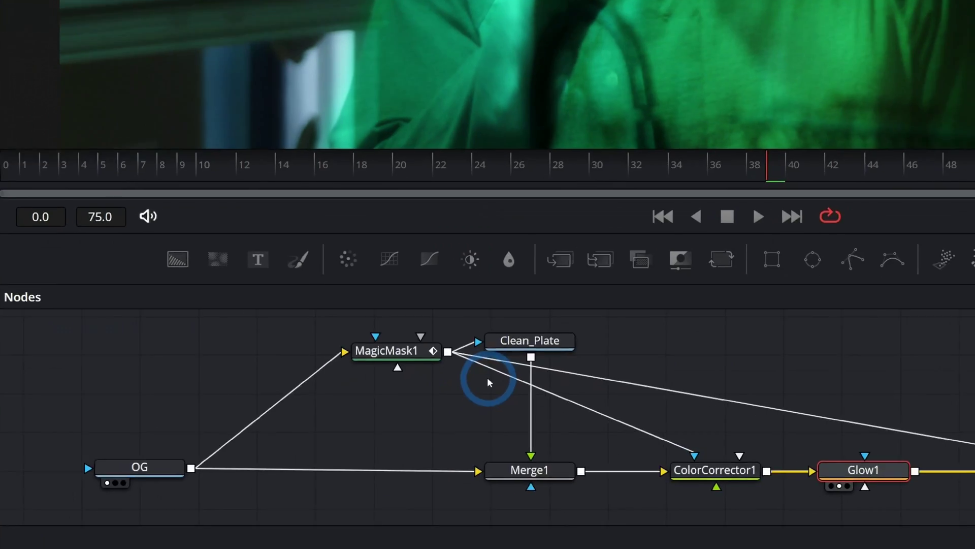
drag(229, 448, 432, 489)
drag(493, 432, 509, 453)
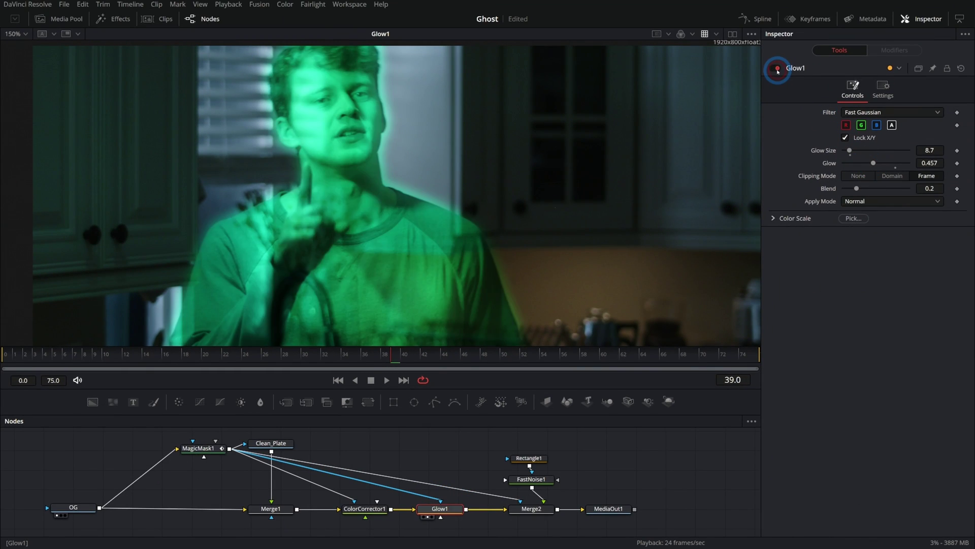
click(778, 69)
click(777, 70)
click(778, 69)
click(778, 70)
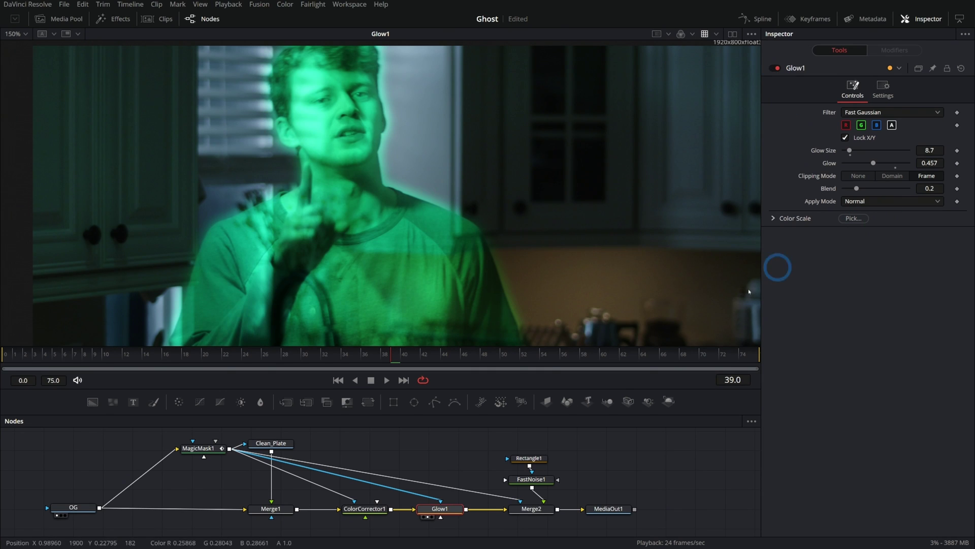
drag(856, 188, 849, 192)
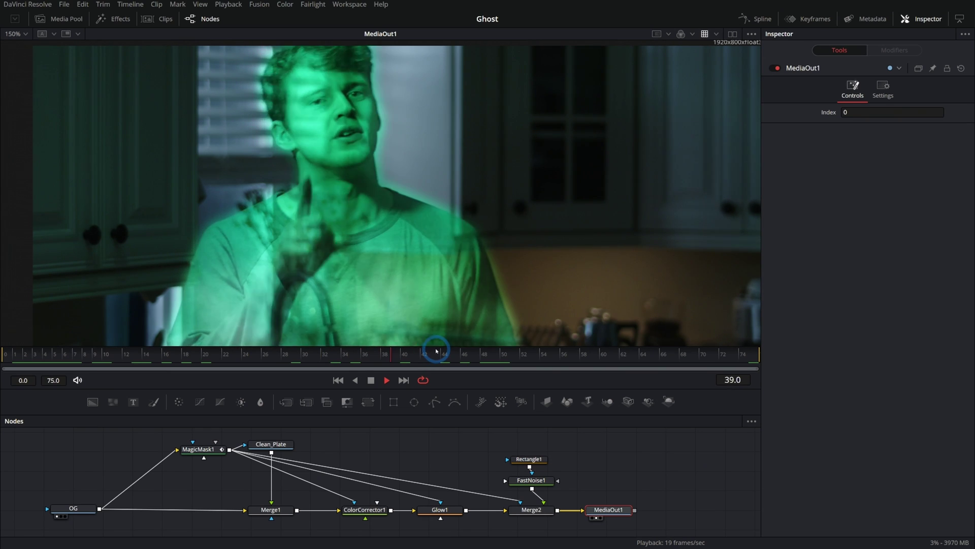
- Check the masked clean plate and final output, then open a node gap after Merge1
key(space)
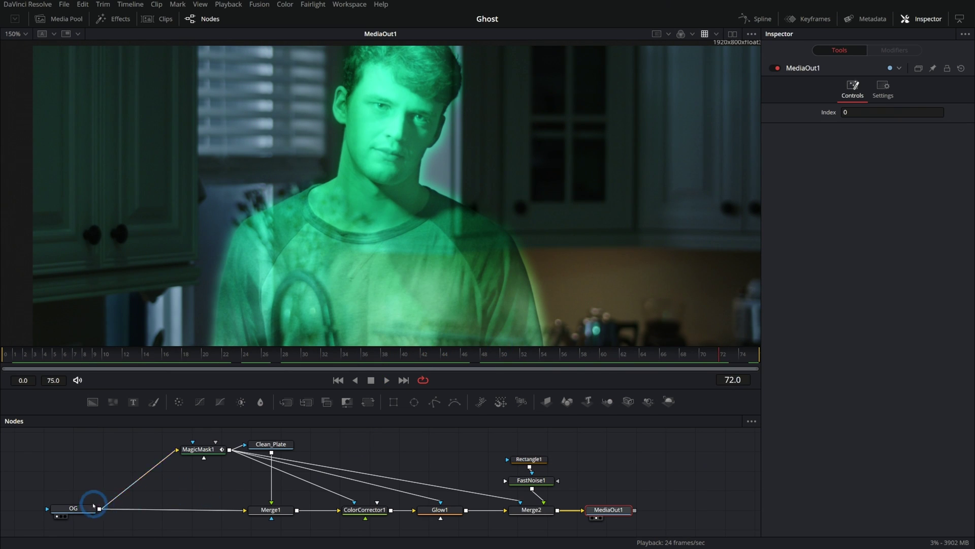
drag(278, 444, 498, 247)
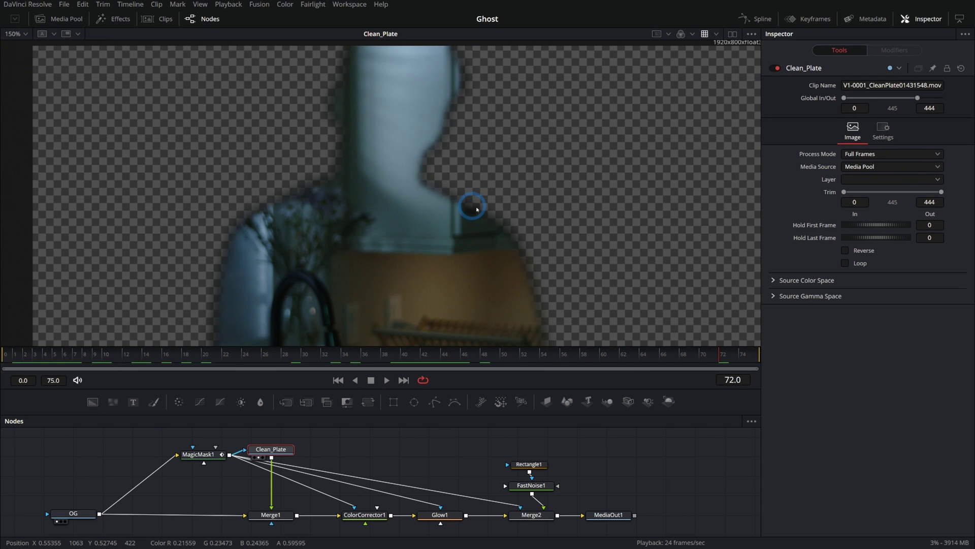
drag(609, 514, 483, 219)
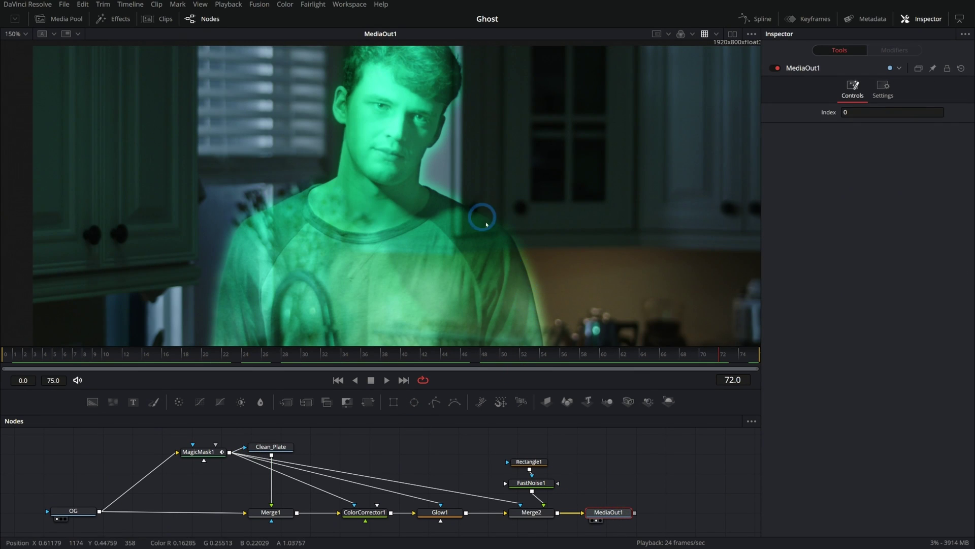
drag(625, 475, 528, 462)
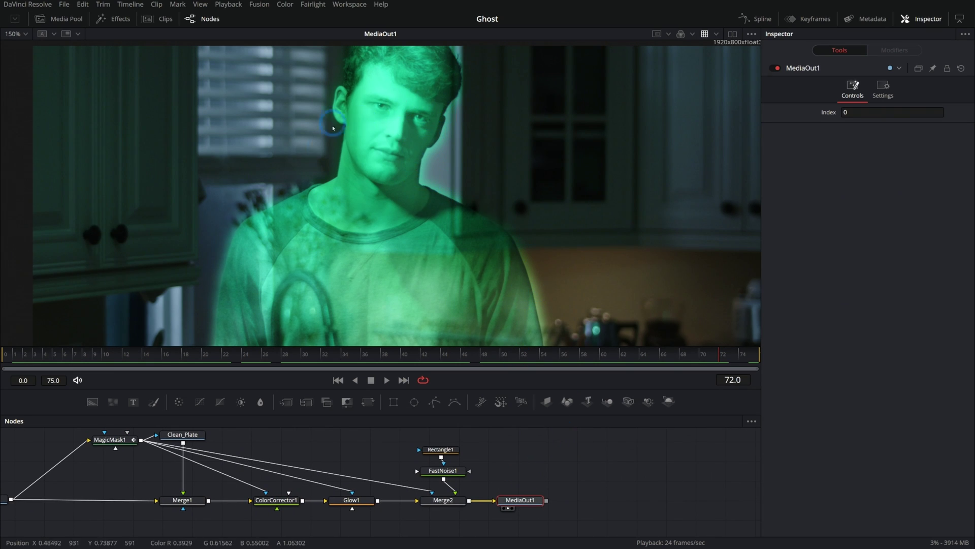
drag(558, 441, 244, 518)
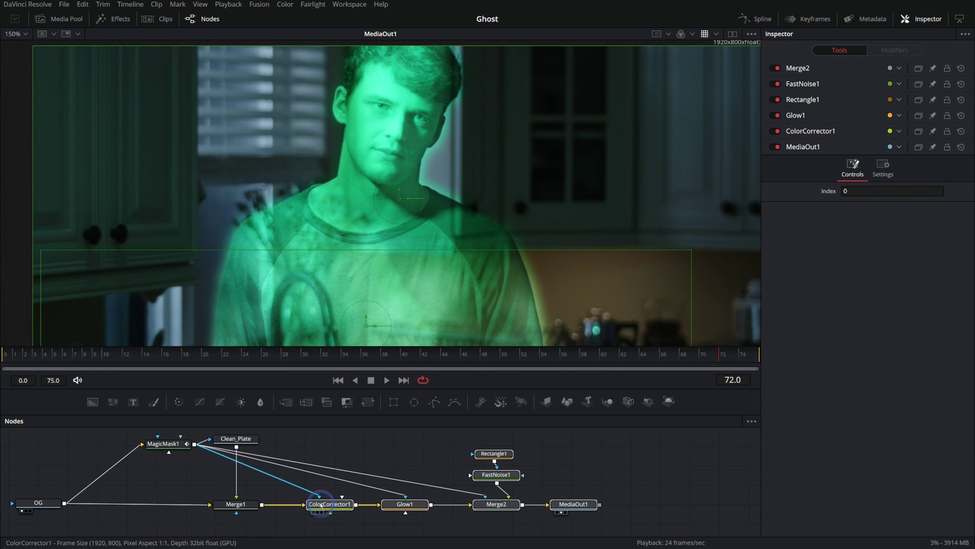
drag(325, 502, 436, 515)
- Insert a Blur between Merge1 and ColorCorrector1 with Blur Size 3.9
scroll(418, 506, up, 2)
click(438, 511)
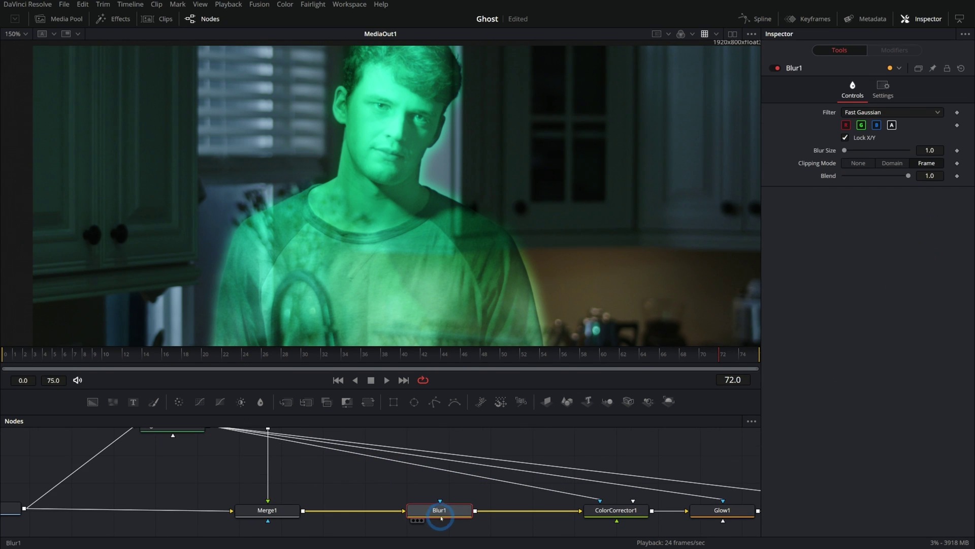
drag(844, 151, 846, 152)
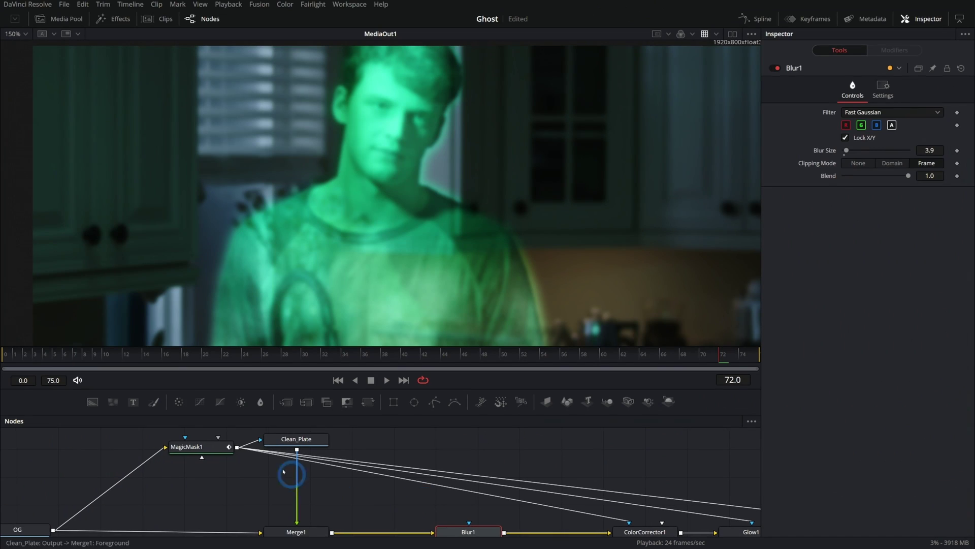
- View the subject mask and add a MatteControl node fed by MagicMask1
click(218, 450)
key(1)
mouse_move(439, 443)
mouse_down()
mouse_move(411, 454)
mouse_move(449, 437)
mouse_up()
drag(374, 480, 419, 494)
drag(347, 402, 486, 464)
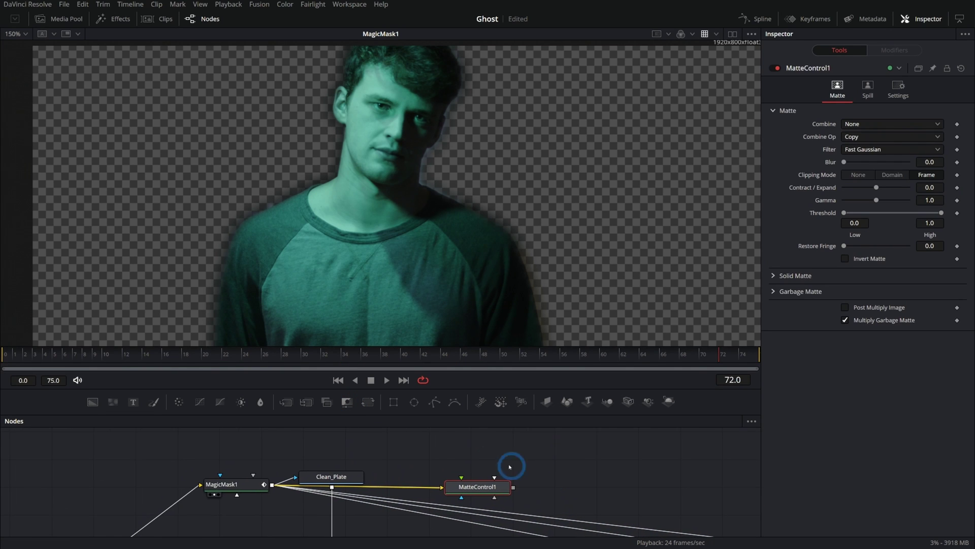
- Add an ErodeDilate node via tool search and feed MagicMask1 into it
key(shift+space)
text(glo)
key(BackSpace)
key(BackSpace)
key(BackSpace)
text(erode)
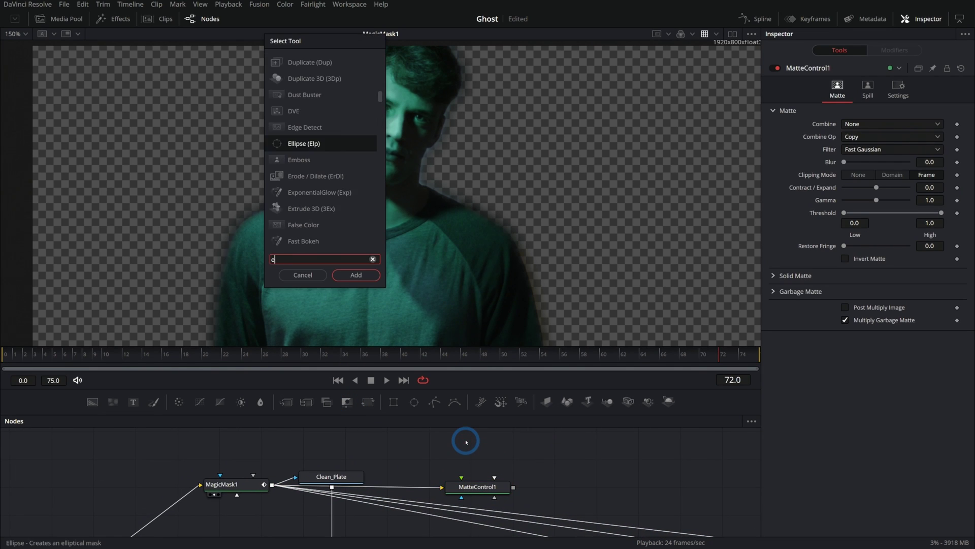
key(Return)
drag(274, 496, 461, 488)
- View ErodeDilate1's alpha and shrink the matte to Amount -0.0045
key(1)
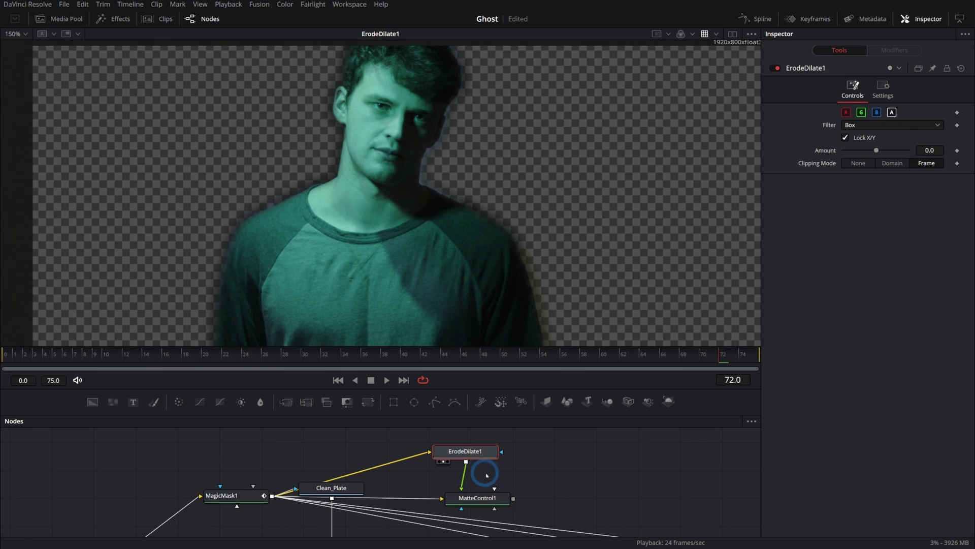
click(692, 35)
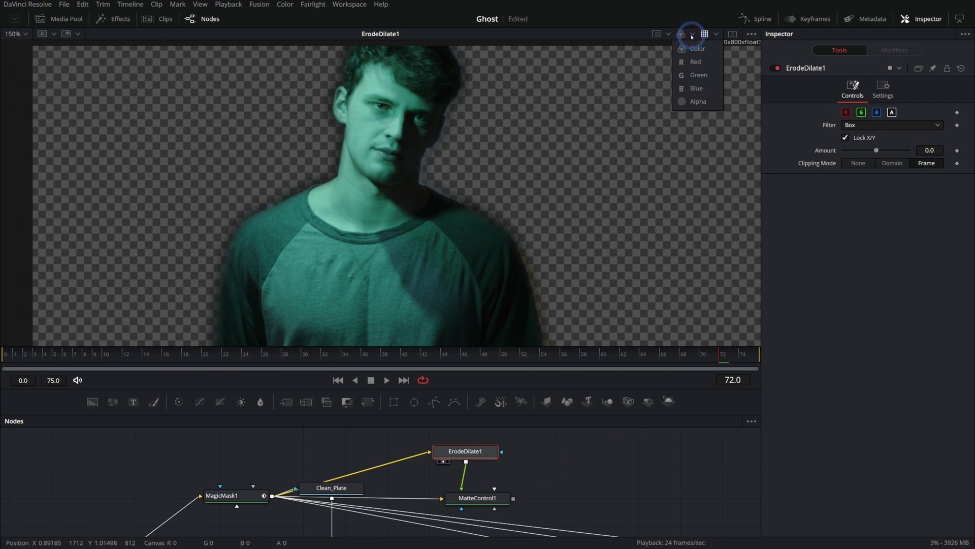
click(692, 101)
mouse_move(877, 150)
mouse_down()
mouse_move(867, 150)
mouse_move(905, 151)
mouse_move(862, 150)
mouse_up()
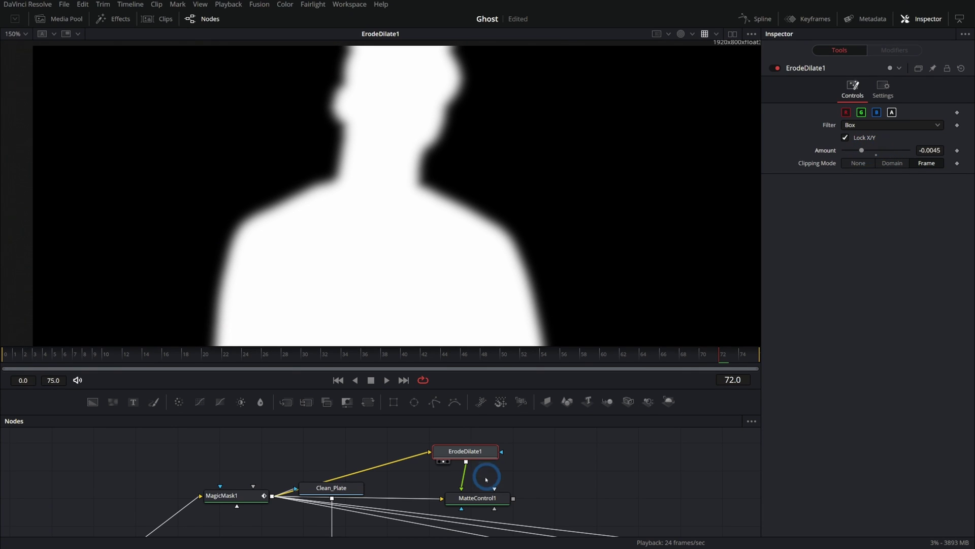
click(490, 497)
drag(542, 493, 521, 479)
- Compare the MatteControl1, MagicMask1 and ErodeDilate1 mattes in the viewer
key(1)
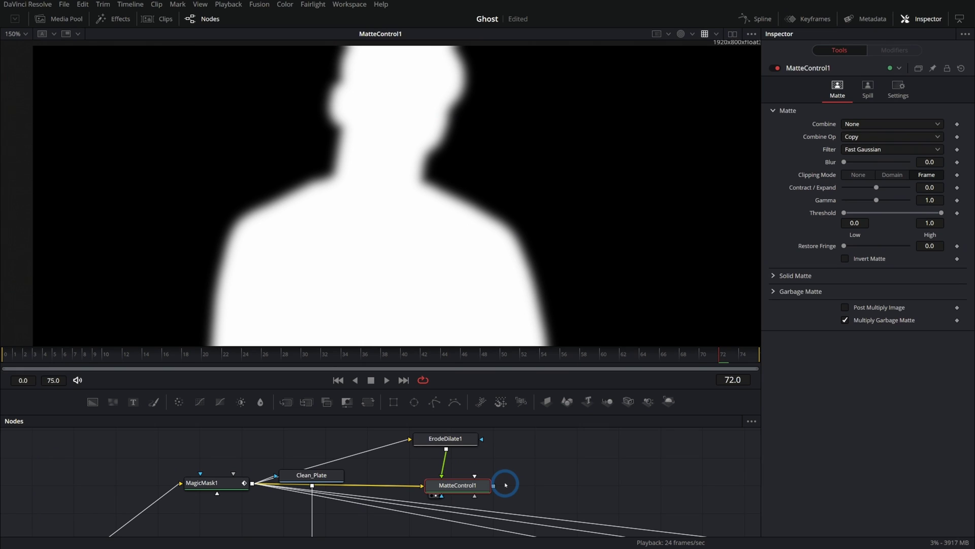
click(223, 482)
key(1)
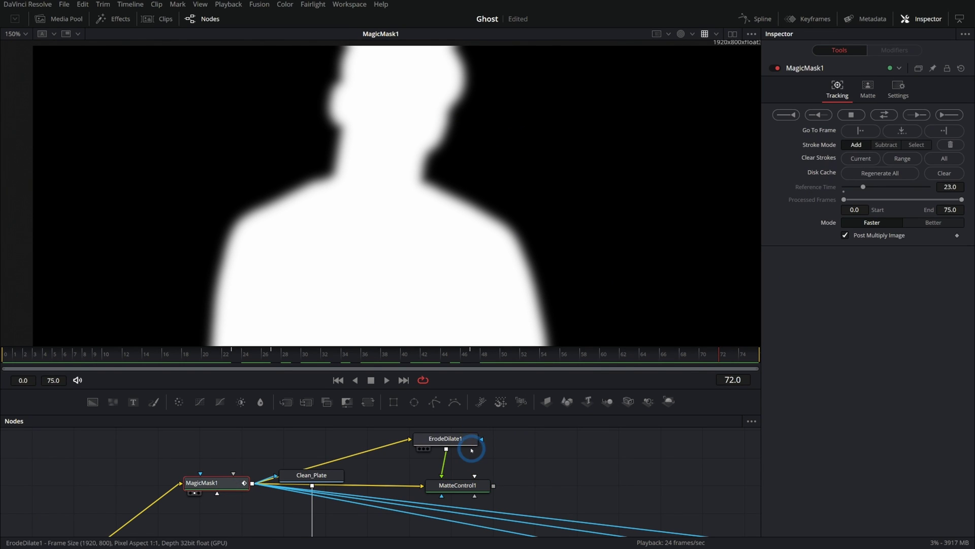
click(446, 438)
scroll(446, 447, up, 1)
key(1)
- Set MatteControl1's Combine to Combine Alpha and Combine Op to Subtract
drag(457, 498, 560, 335)
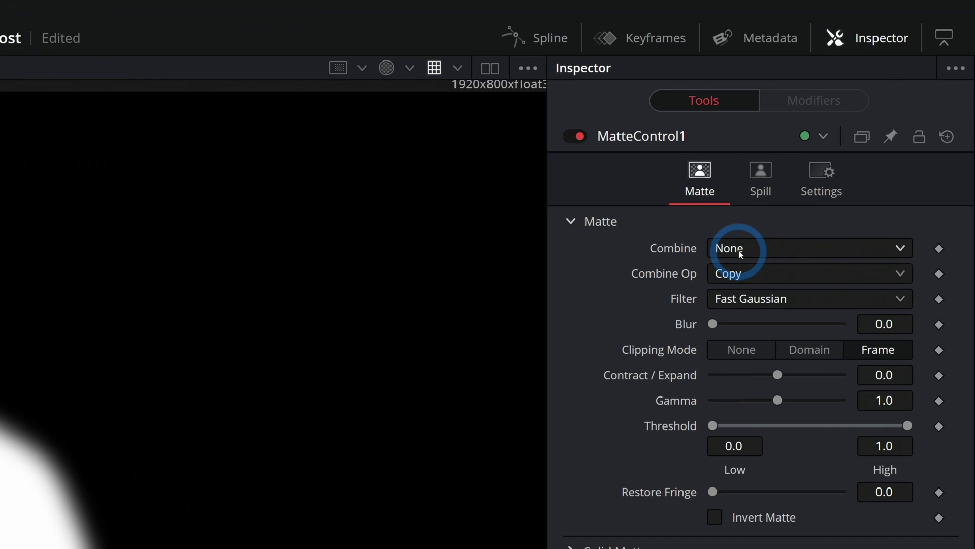
click(857, 124)
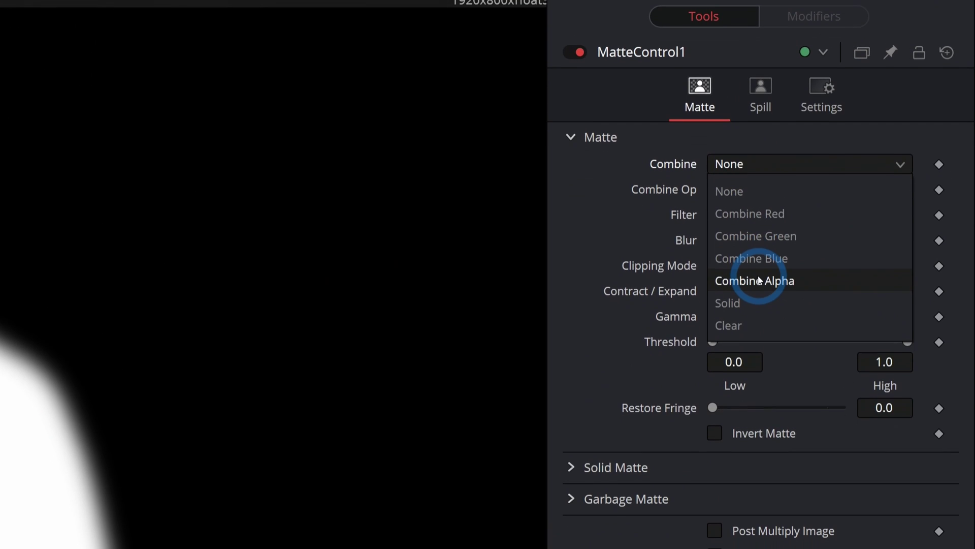
click(866, 178)
click(731, 189)
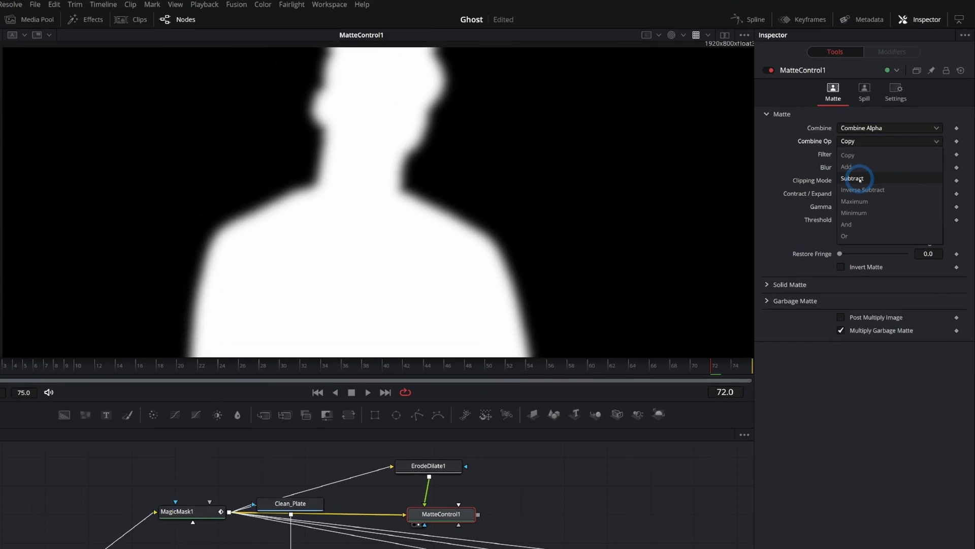
click(747, 288)
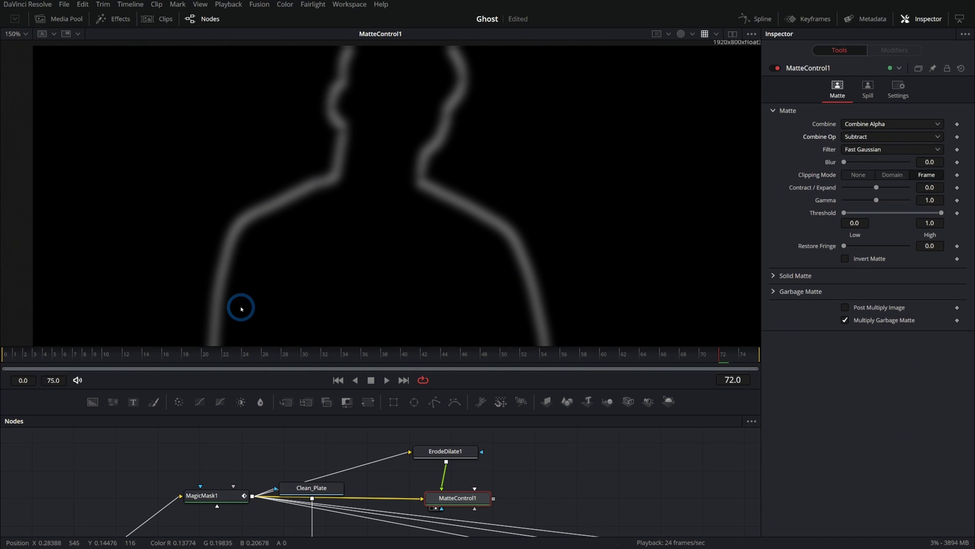
scroll(442, 229, up, 2)
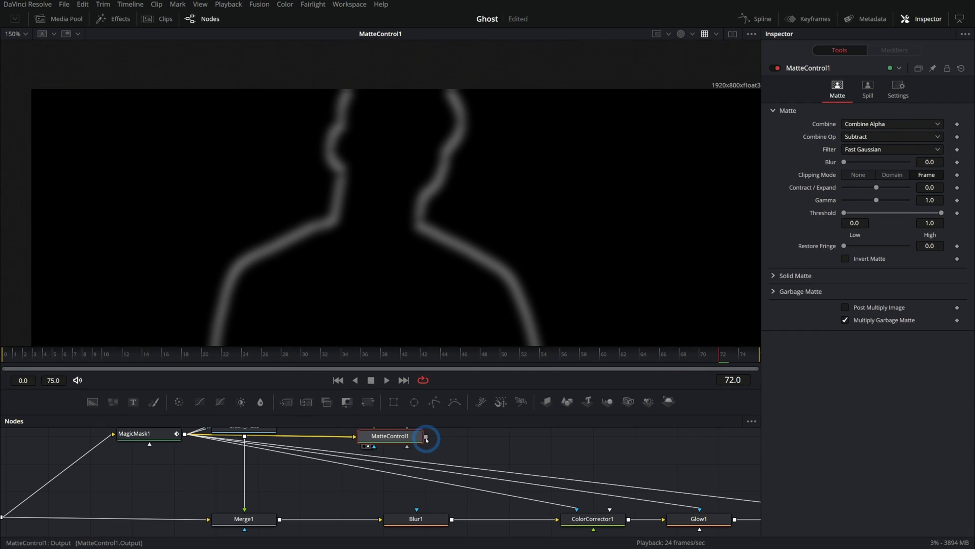
- Mask Blur1 with the outline matte and insert an adjusted ErodeDilate2 between MagicMask1 and MatteControl1
drag(430, 486, 417, 508)
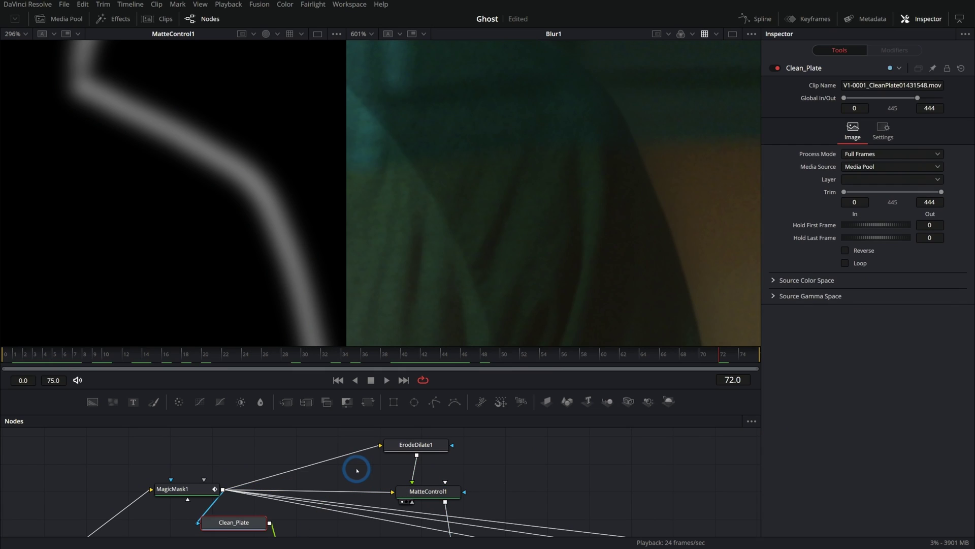
click(361, 472)
key(shift+space)
text(erod)
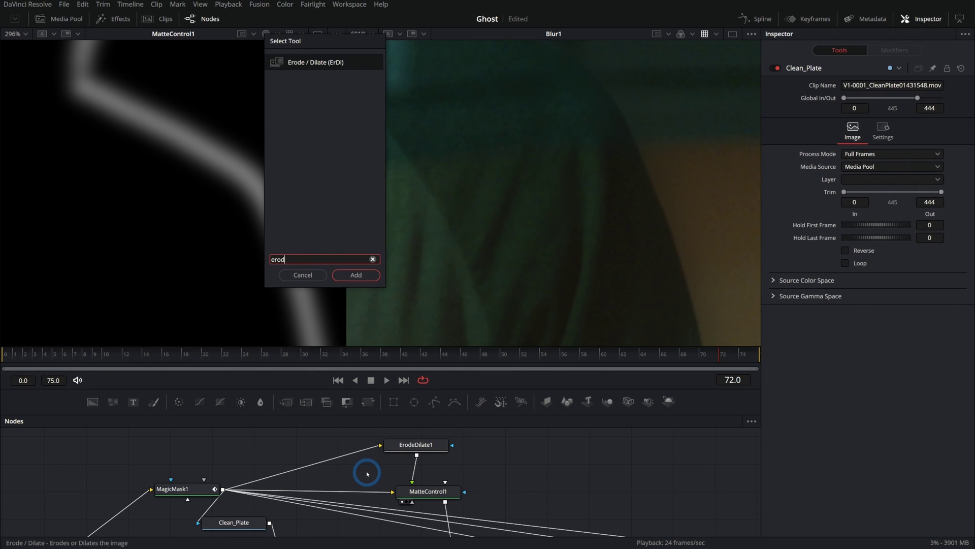
key(Return)
drag(358, 468, 352, 489)
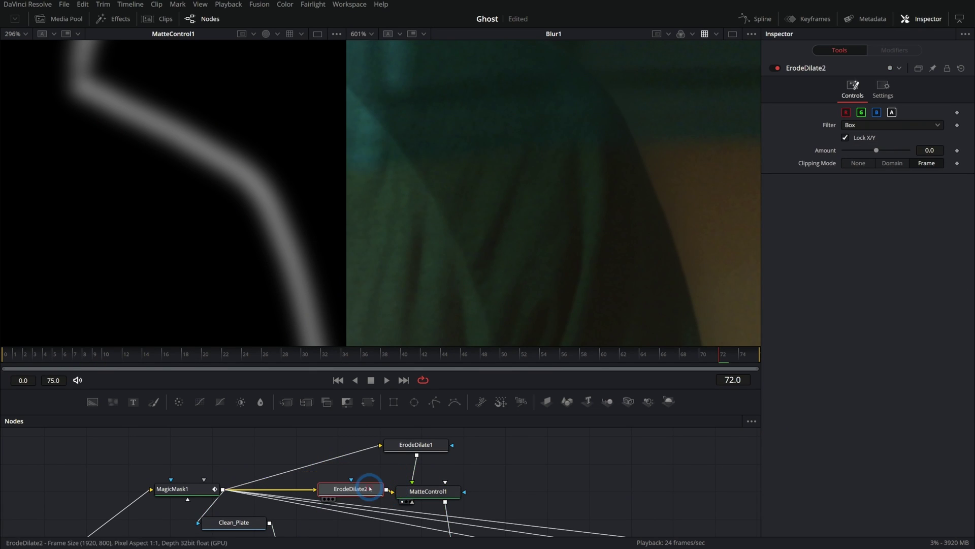
drag(876, 150, 891, 150)
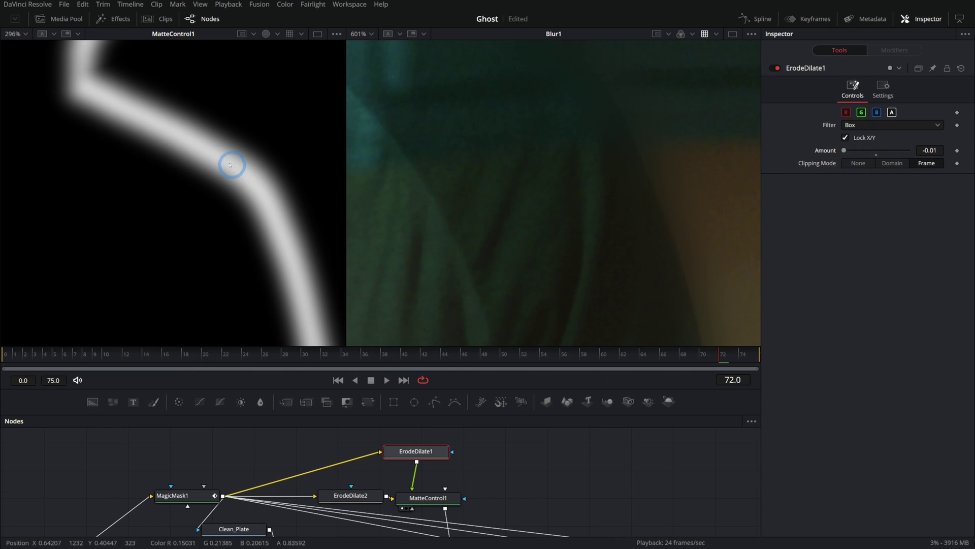
- Lower Blur1's Blur Size to 2.4 and review the final composite from the clip's start
key(ctrl+f)
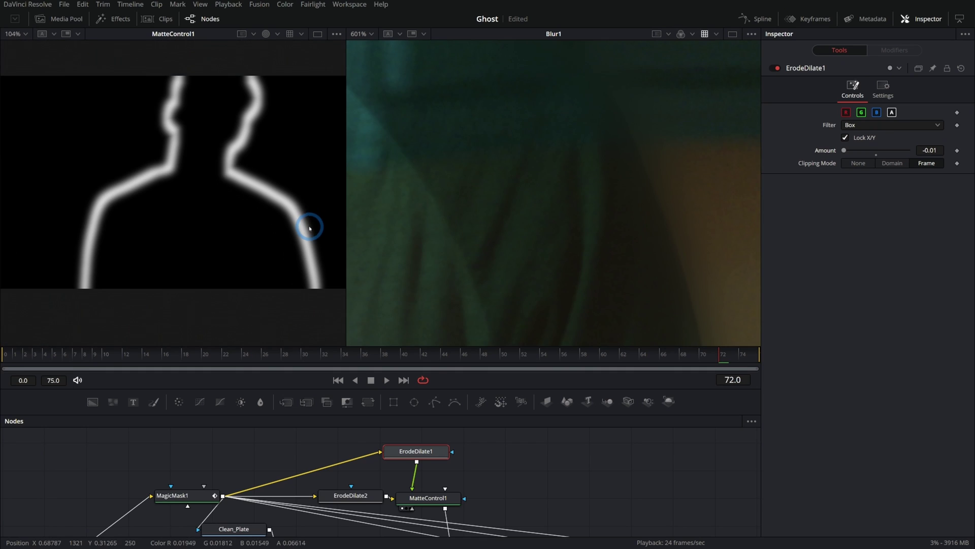
drag(854, 149, 839, 151)
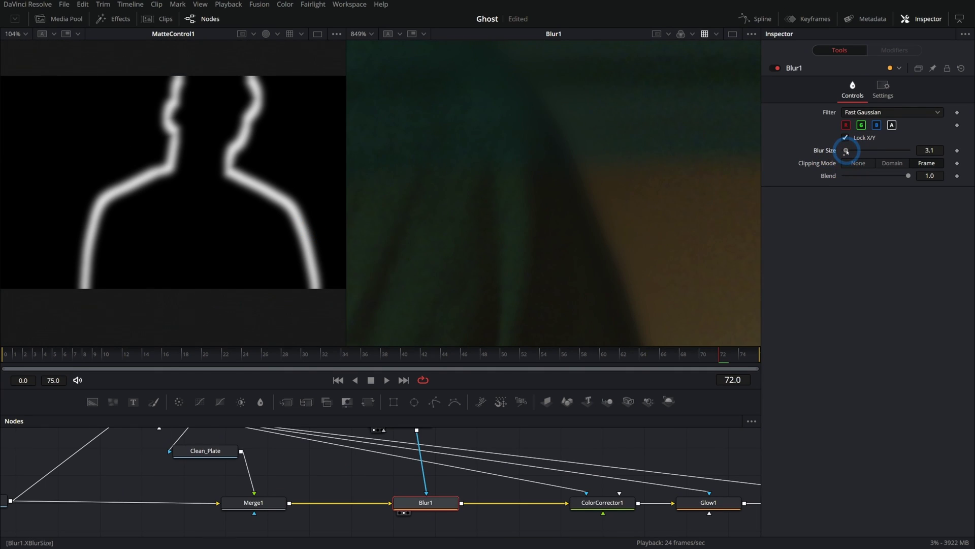
scroll(663, 224, down, 5)
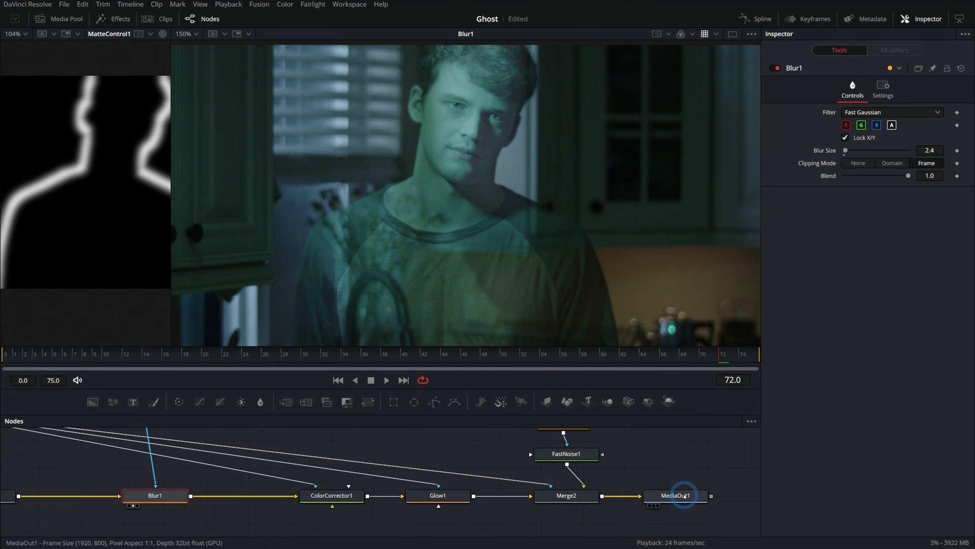
click(684, 495)
click(345, 384)
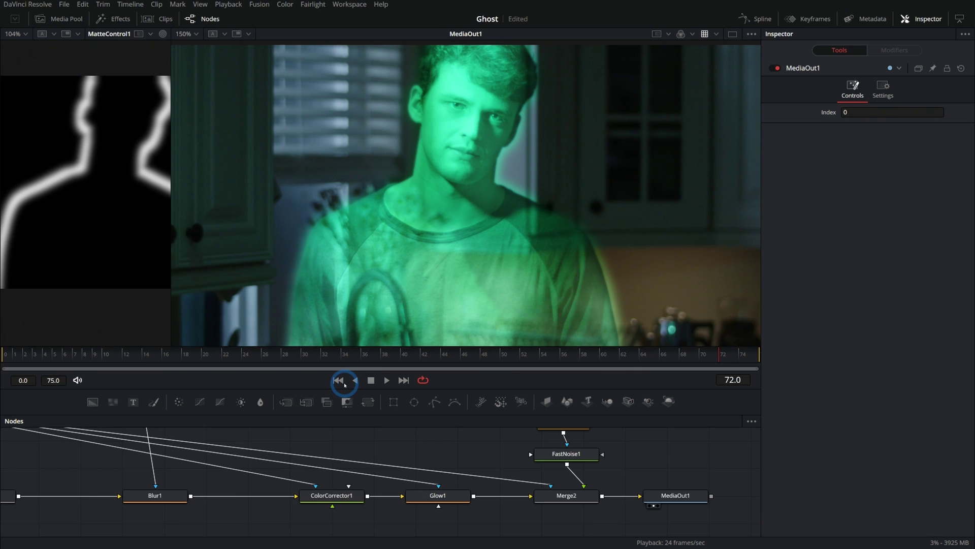
click(528, 173)
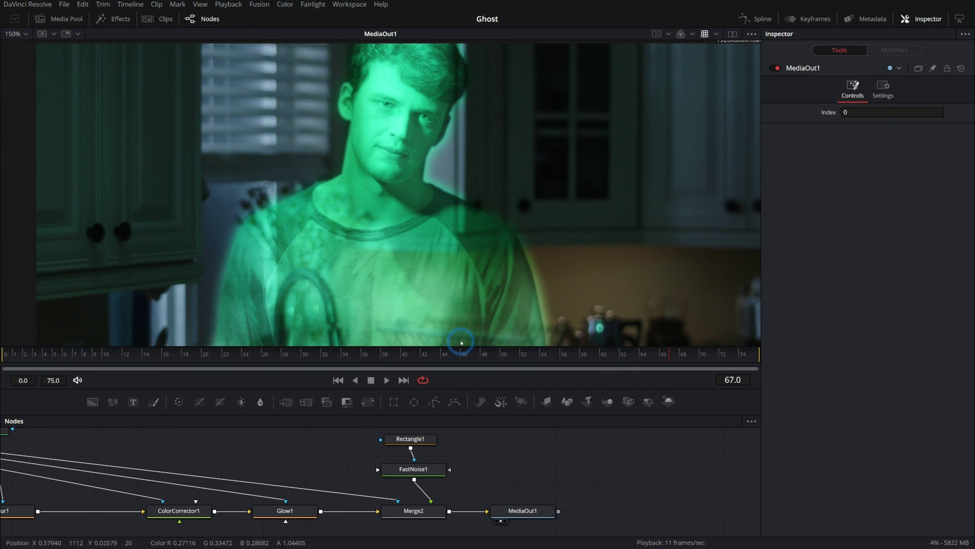
click(556, 491)
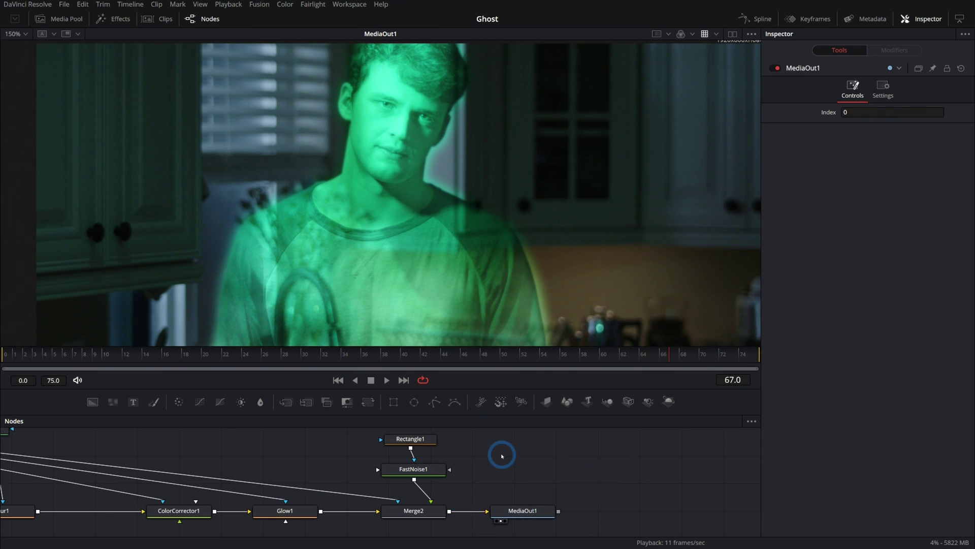
drag(503, 458, 560, 454)
click(607, 481)
scroll(553, 473, left, 5)
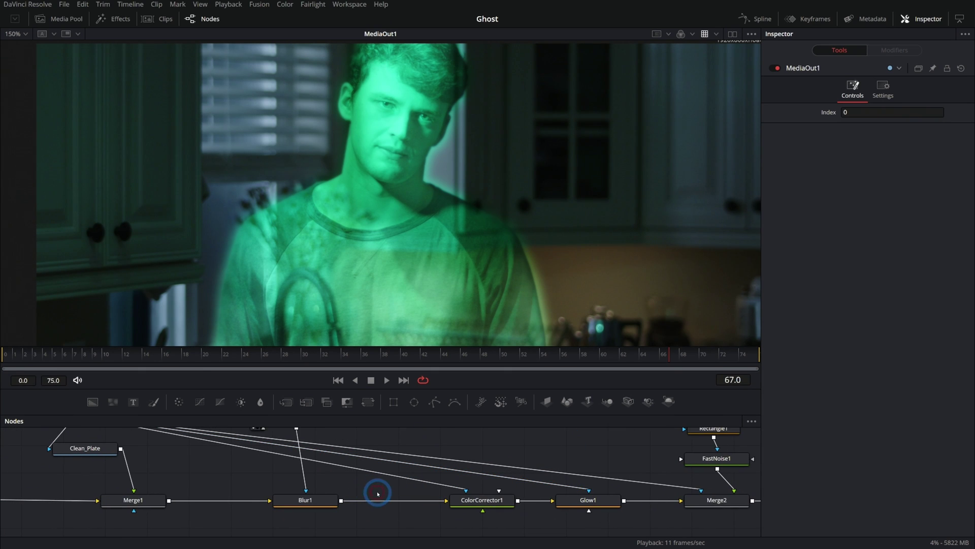
key(shift+space)
- Insert a Displace node after Blur1 and wire a new FastNoise2 into Displace1
text(displace)
key(Return)
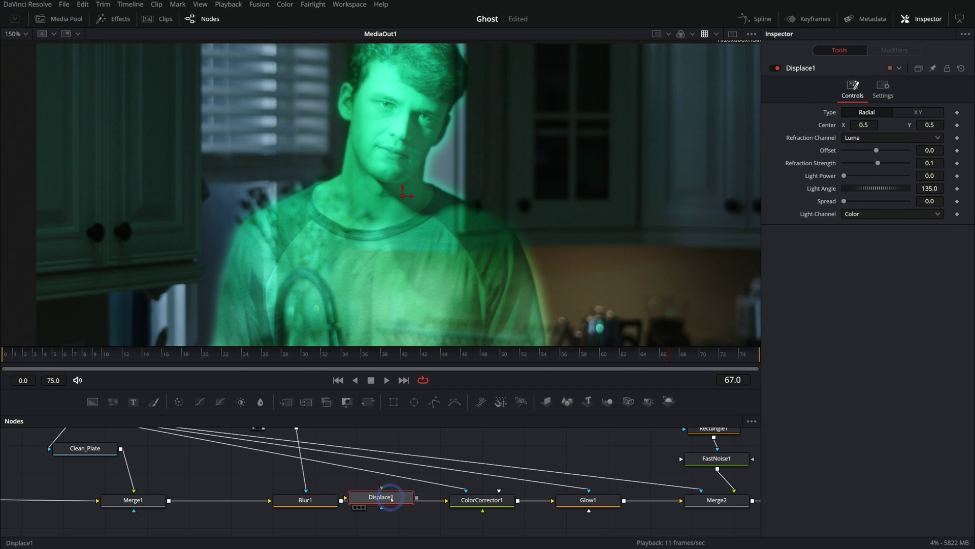
key(ctrl+v)
drag(451, 451, 404, 508)
click(422, 515)
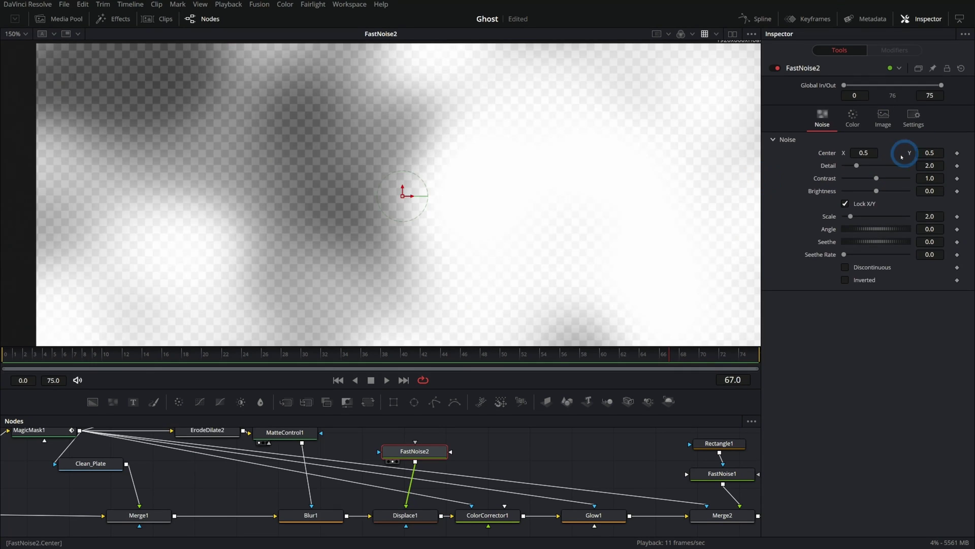
- Set FastNoise2 to Scale 20, Detail 2.99, Seethe Rate 0.157, then preview Displace1's warp
drag(852, 218, 908, 217)
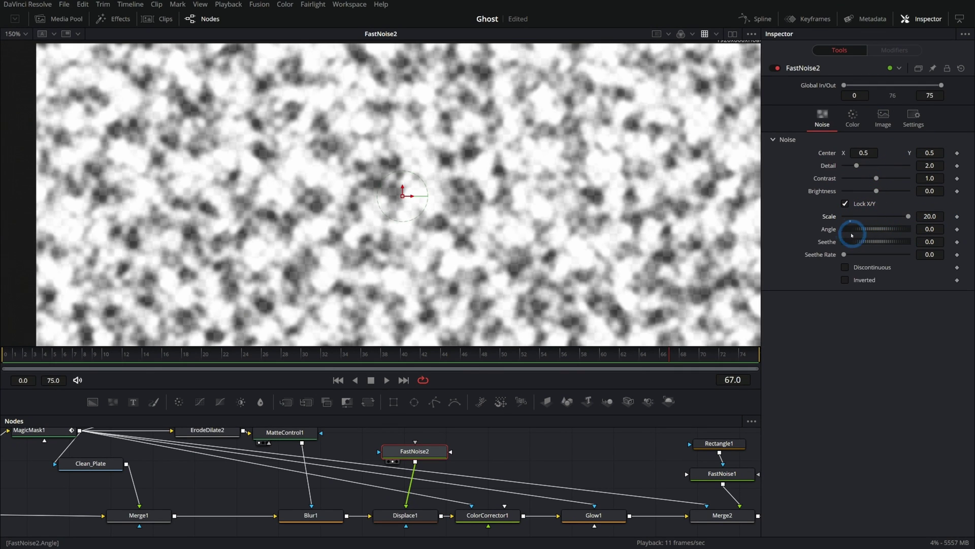
click(873, 166)
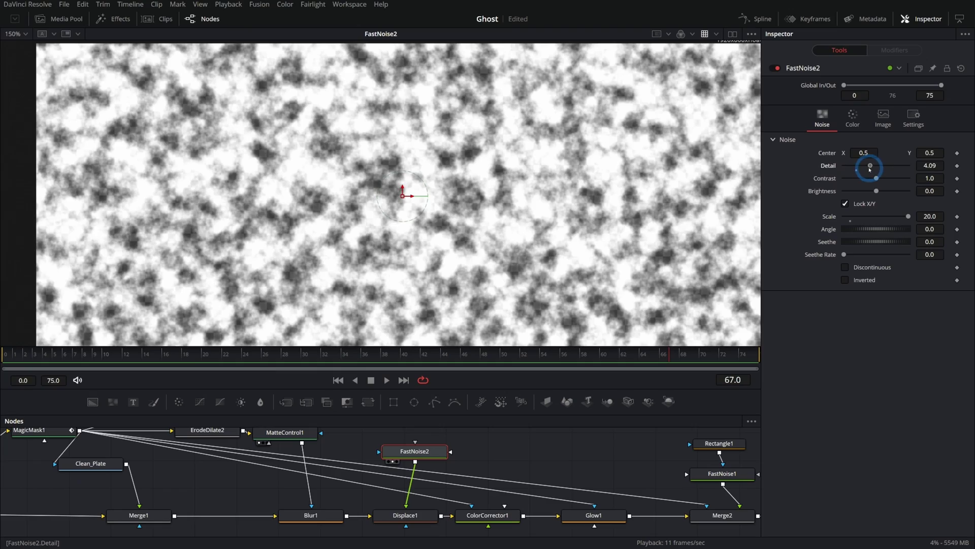
drag(864, 167, 863, 166)
drag(843, 254, 854, 254)
key(space)
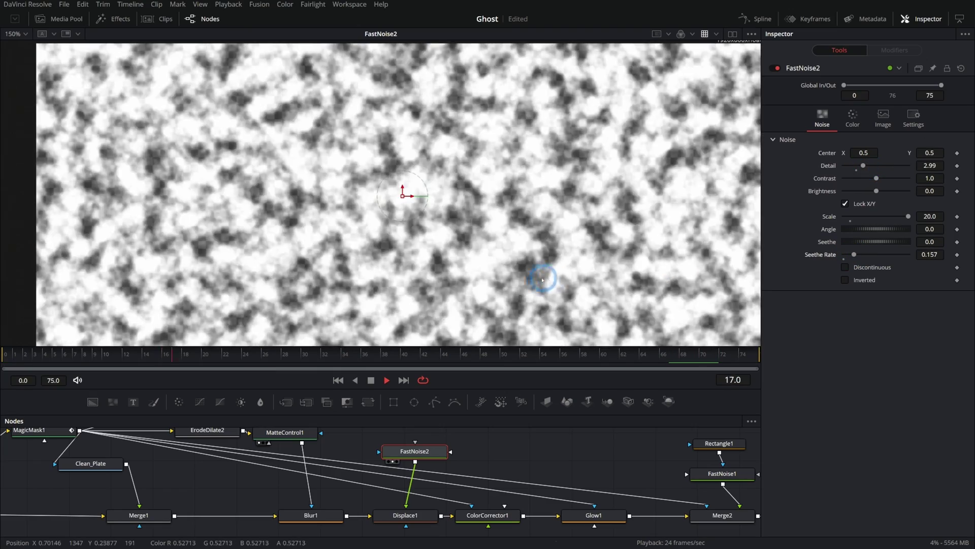
key(space)
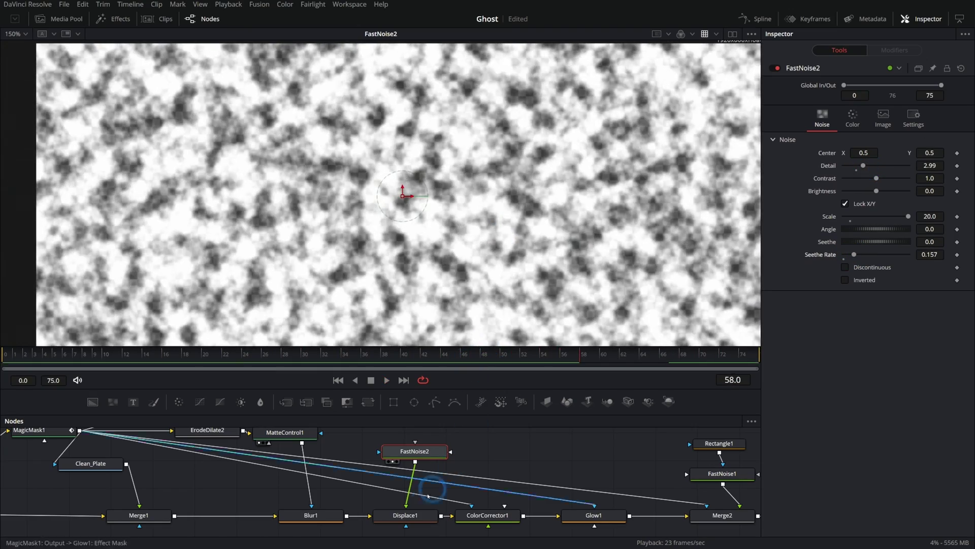
click(418, 519)
key(1)
click(458, 254)
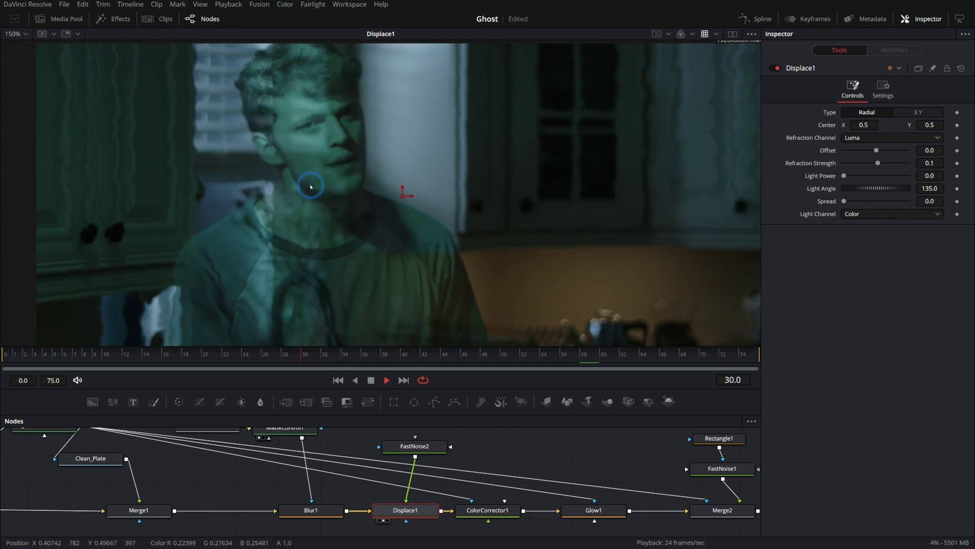
- Connect MagicMask1's output to Displace1's effect mask input and start looping playback
click(485, 374)
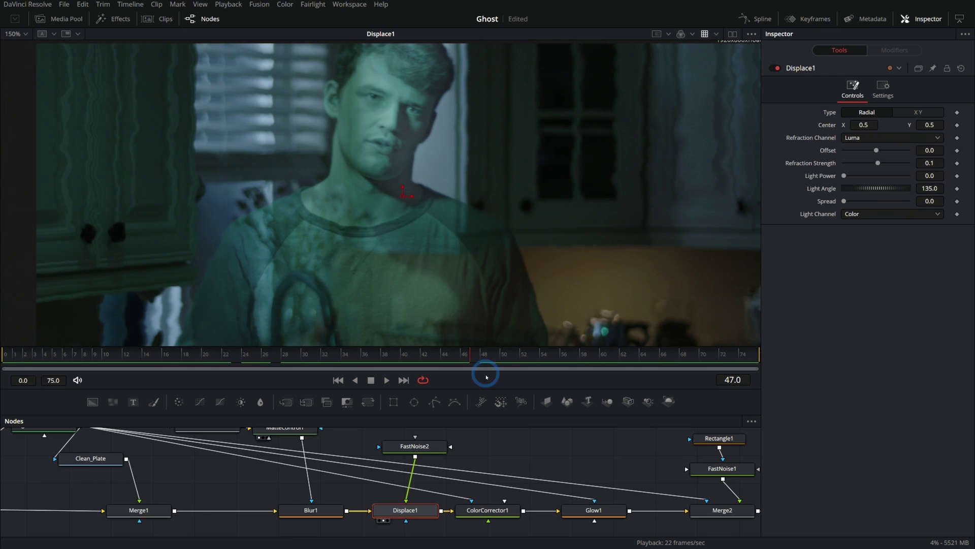
drag(363, 452, 388, 523)
click(533, 441)
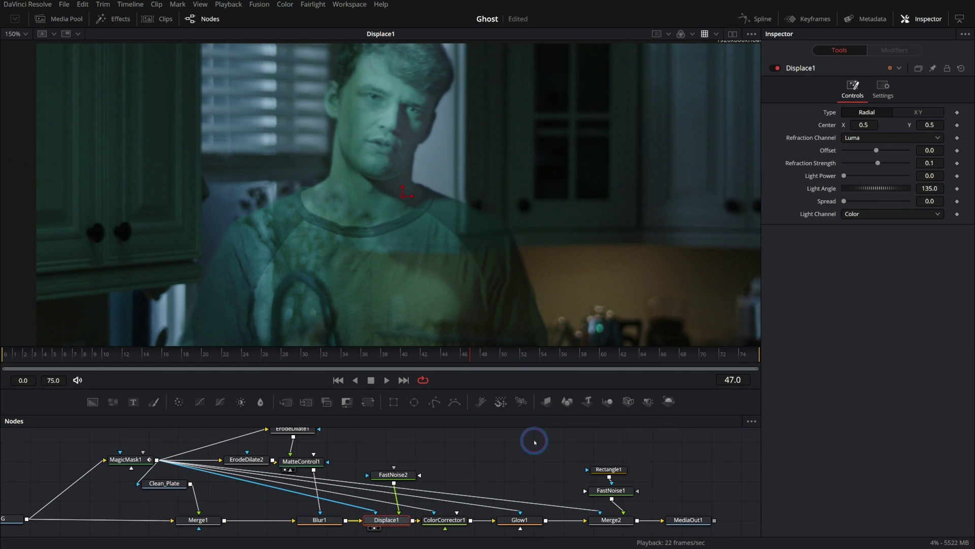
click(359, 355)
scroll(414, 163, up, 5)
key(space)
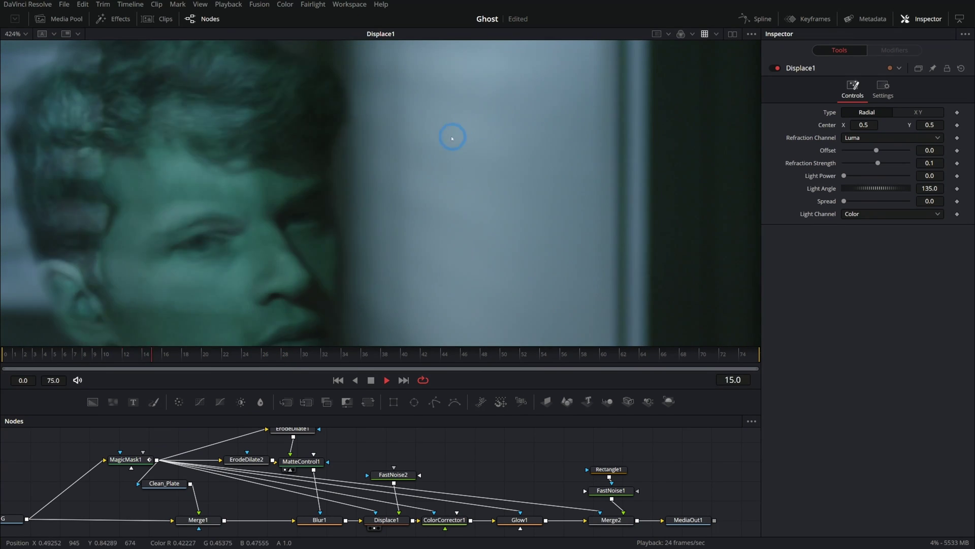
click(448, 463)
- Set Displace1's Refraction Strength to -0.22 and review the final output
click(912, 146)
click(884, 163)
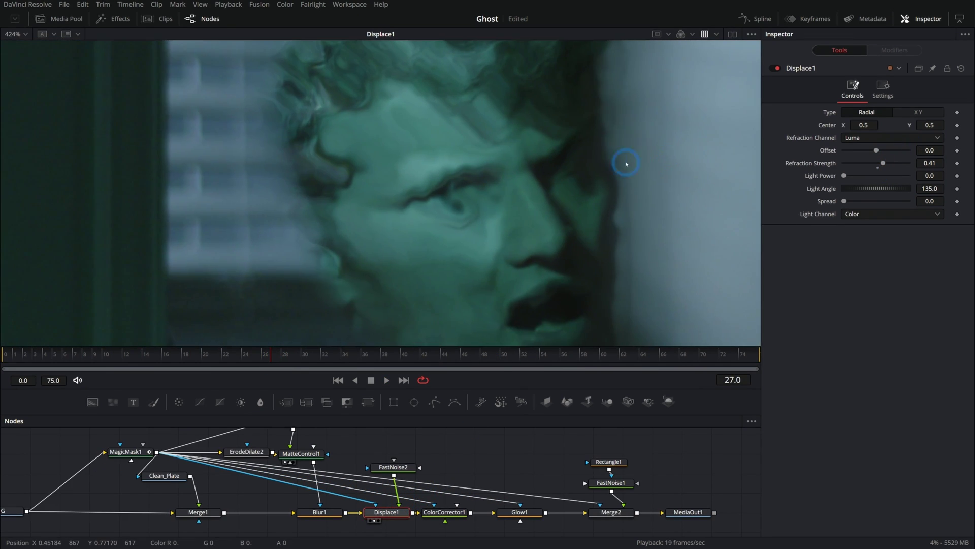
scroll(618, 183, down, 4)
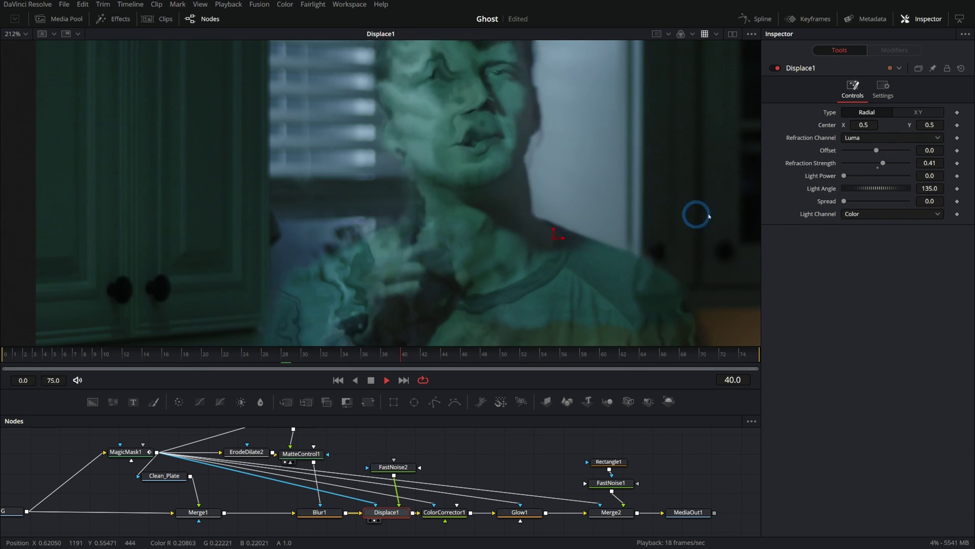
click(873, 163)
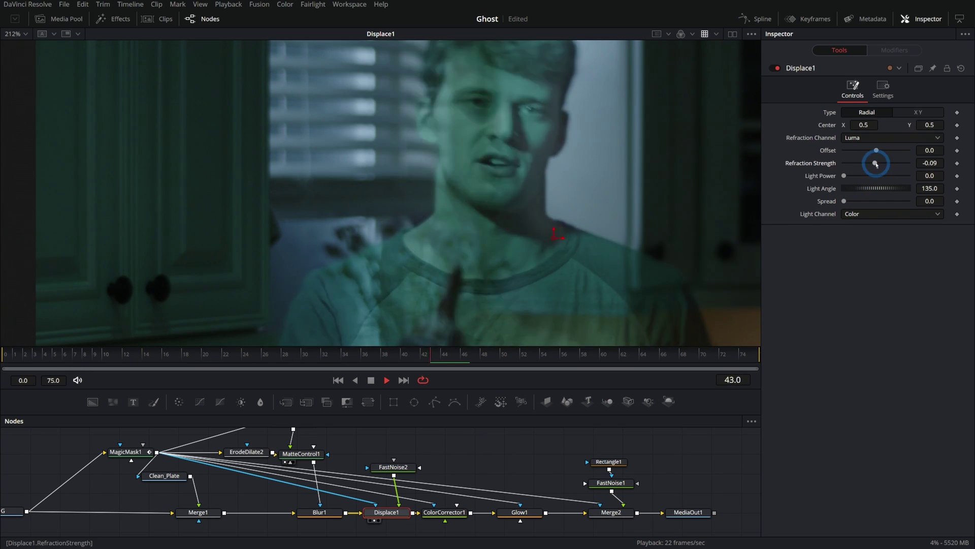
drag(876, 163, 873, 163)
key(2)
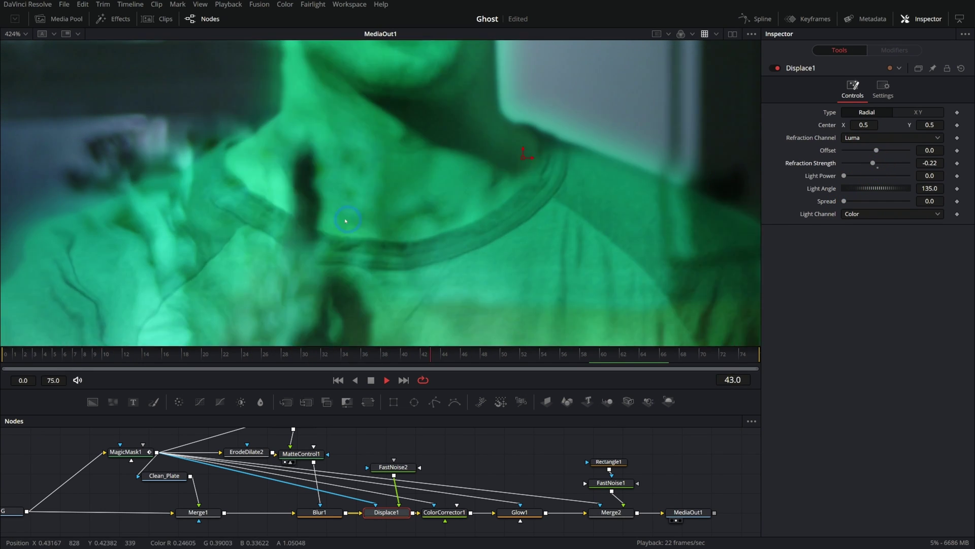
scroll(562, 232, down, 5)
key(space)
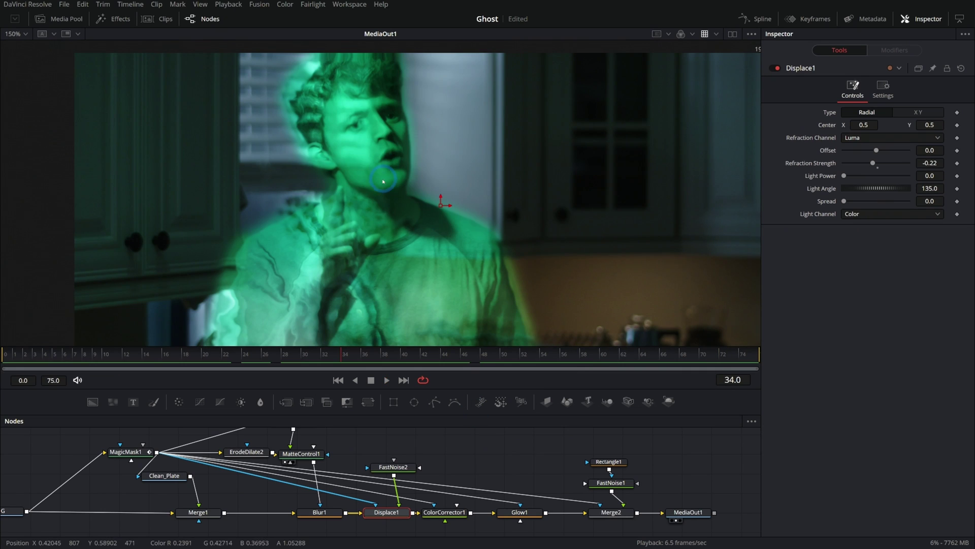
scroll(506, 459, down, 1)
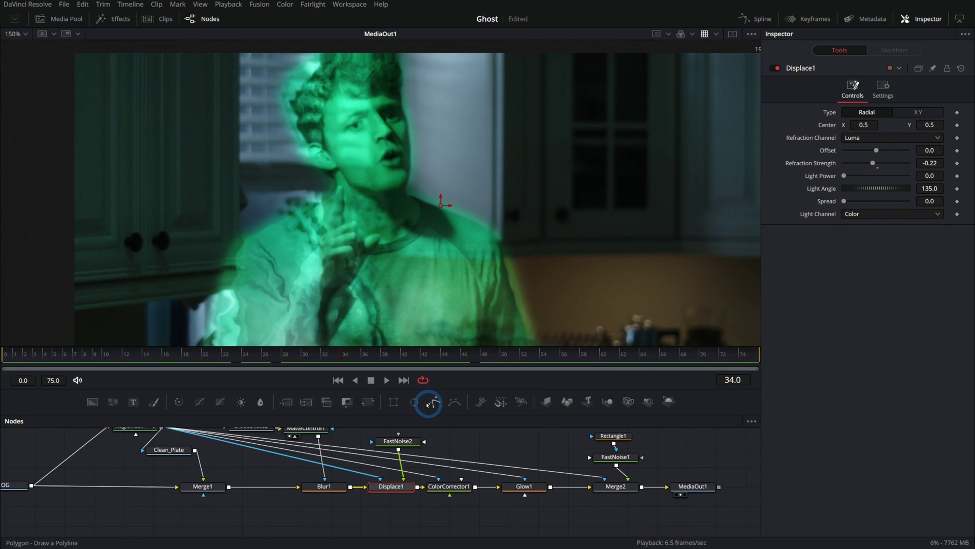
- Add an Ellipse mask sized over the face, then delete Ellipse1
drag(415, 404, 425, 472)
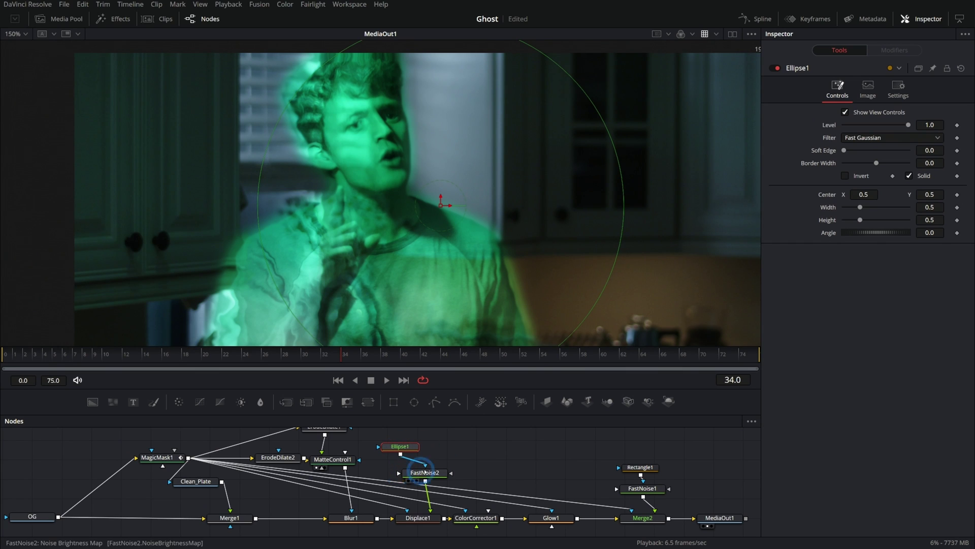
drag(325, 344, 393, 263)
drag(441, 205, 358, 135)
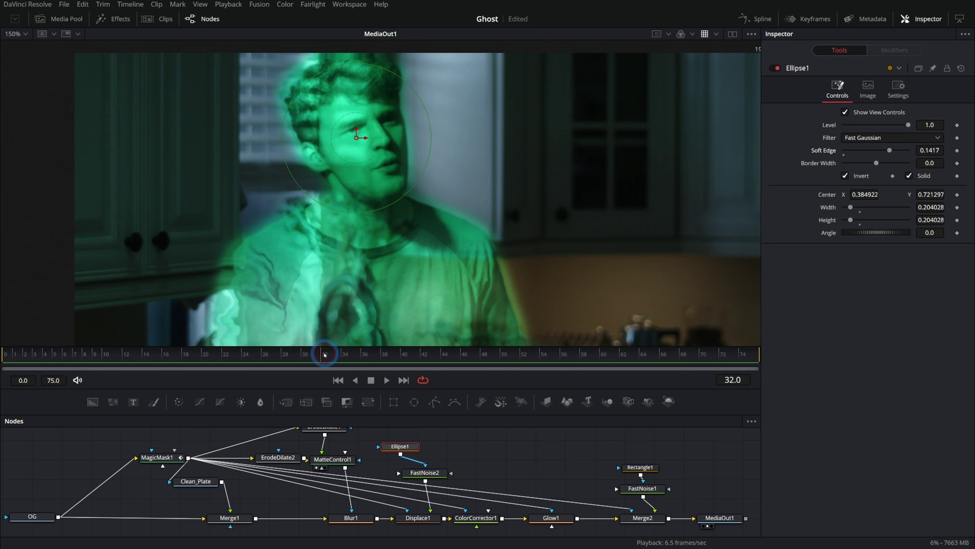
key(Delete)
- Delete Displace1 and FastNoise2 and check the unwarped final output
click(419, 512)
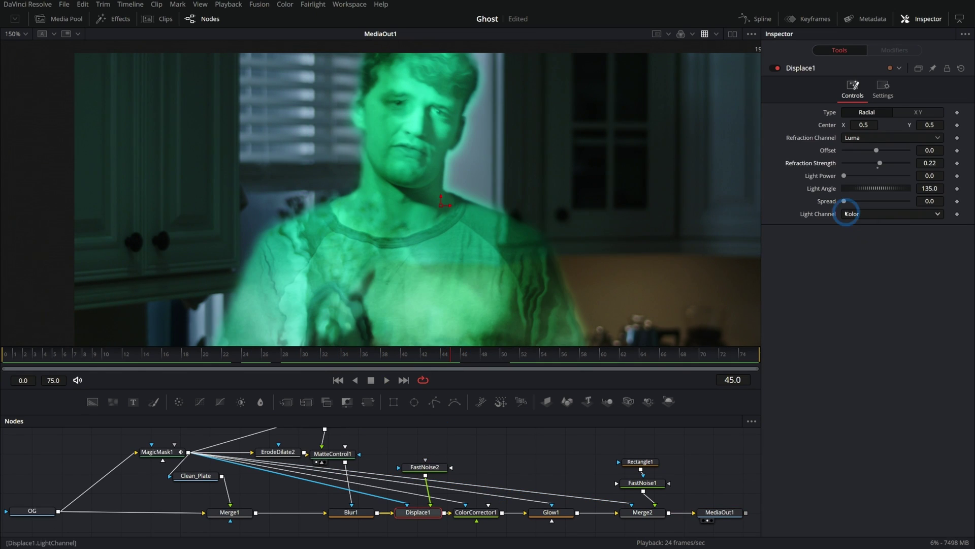
key(Delete)
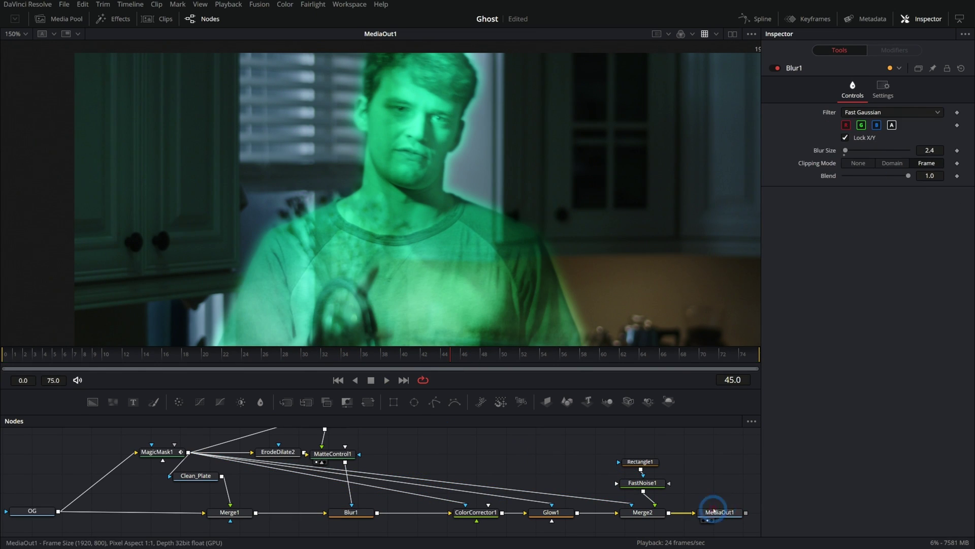
click(720, 512)
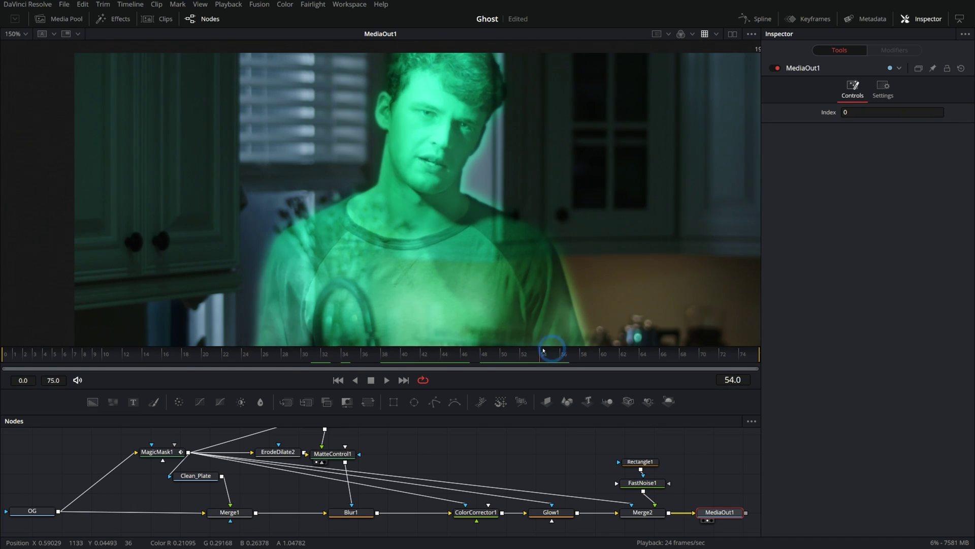